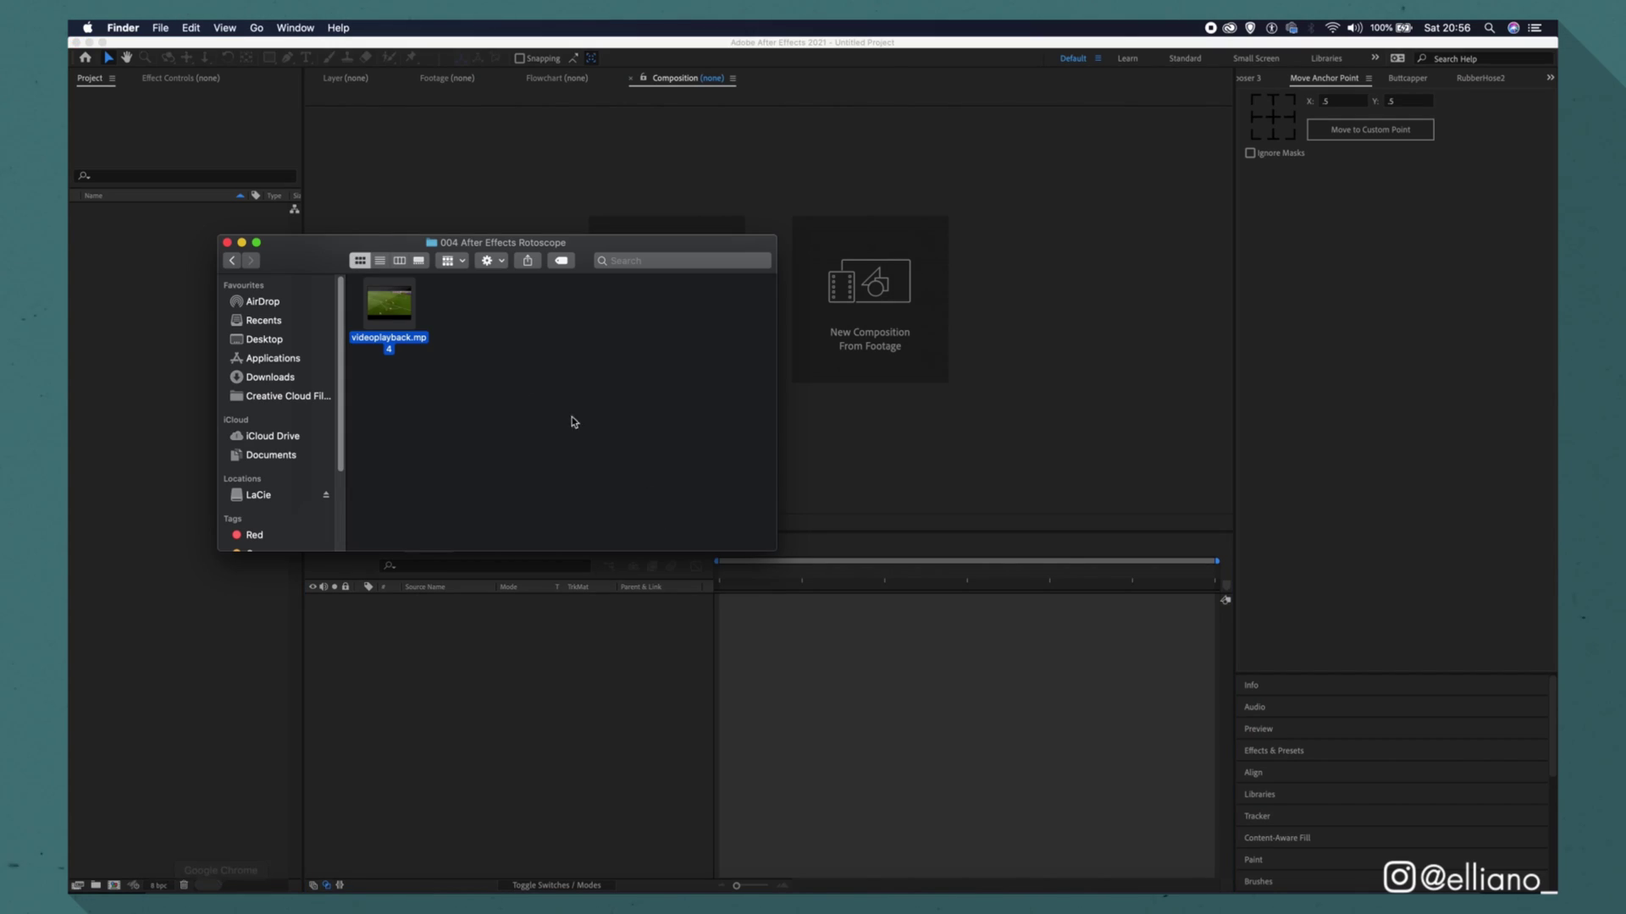
- Add the 1920×1080, 25 fps videoplayback.mp4 clip from Finder to the Project panel
{"action": "left_click_drag", "start_coordinate": [388, 319], "coordinate": [135, 265]}
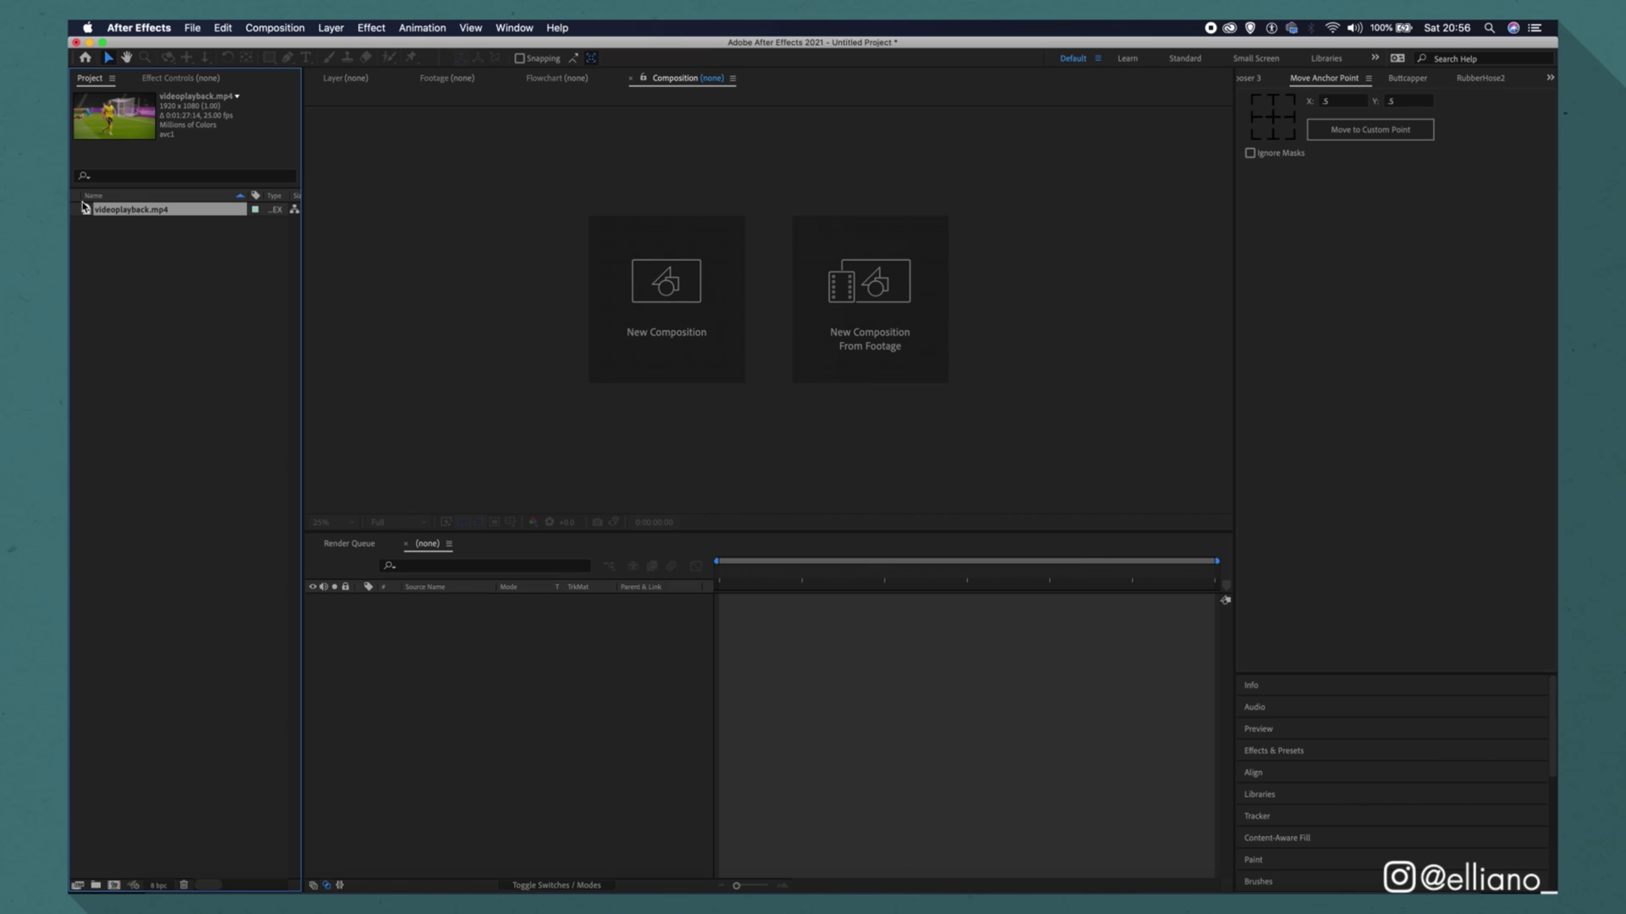
- Trim the videoplayback.mp4 footage to In 0:01:21:13 and Out 0:01:24:00
{"action": "double_click", "coordinate": [85, 207]}
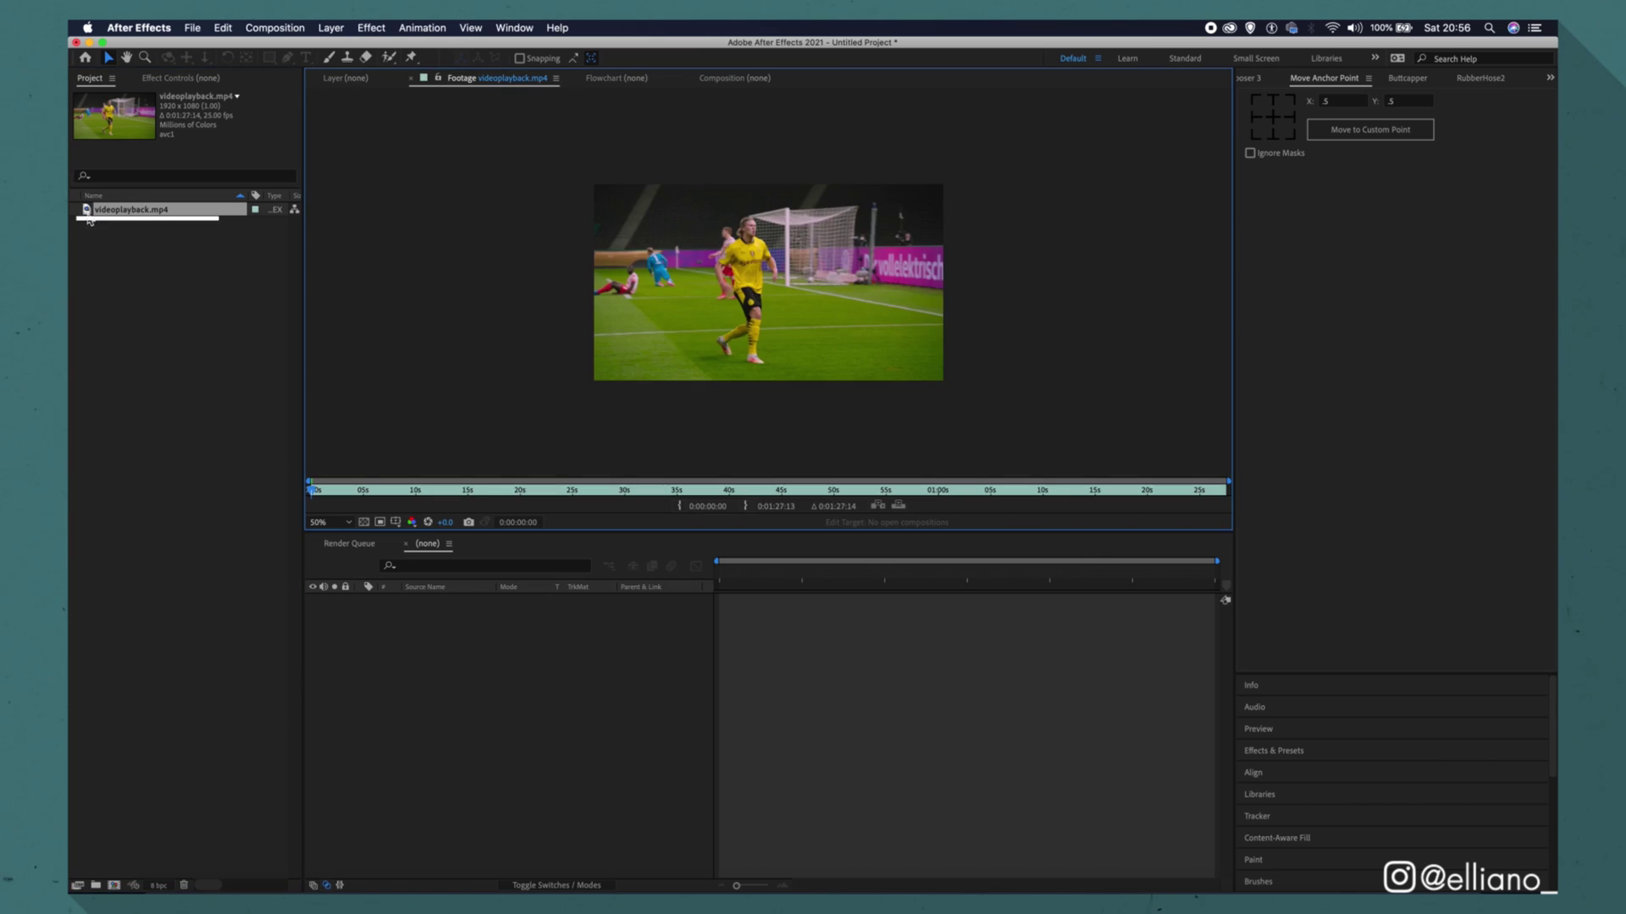
{"action": "left_click", "coordinate": [1162, 491]}
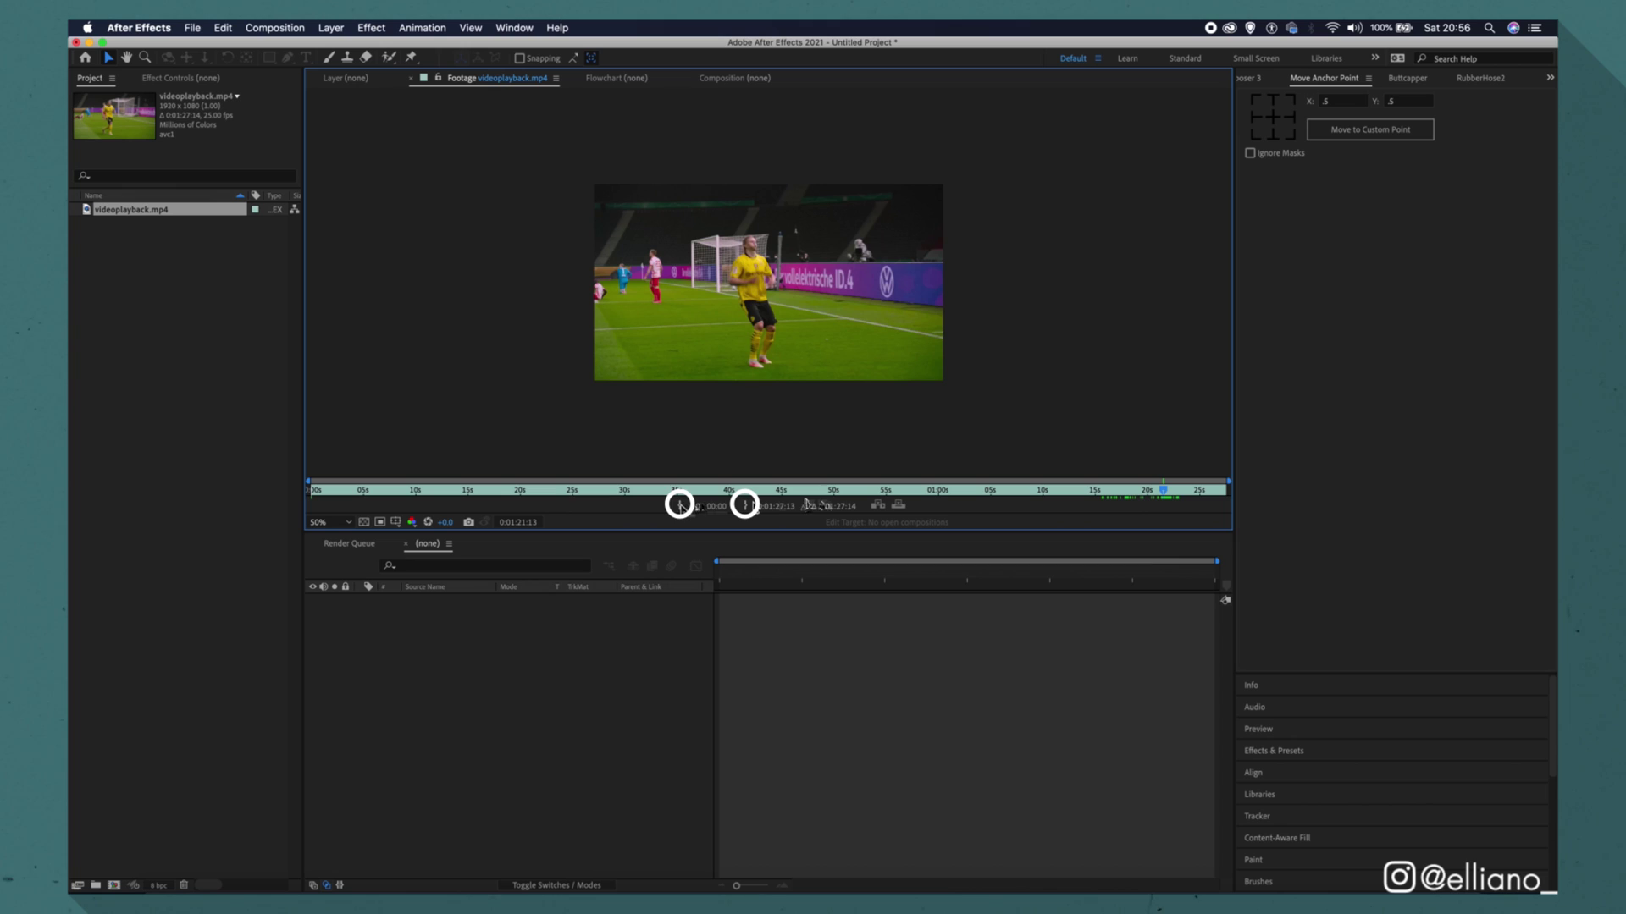
{"action": "left_click", "coordinate": [679, 506]}
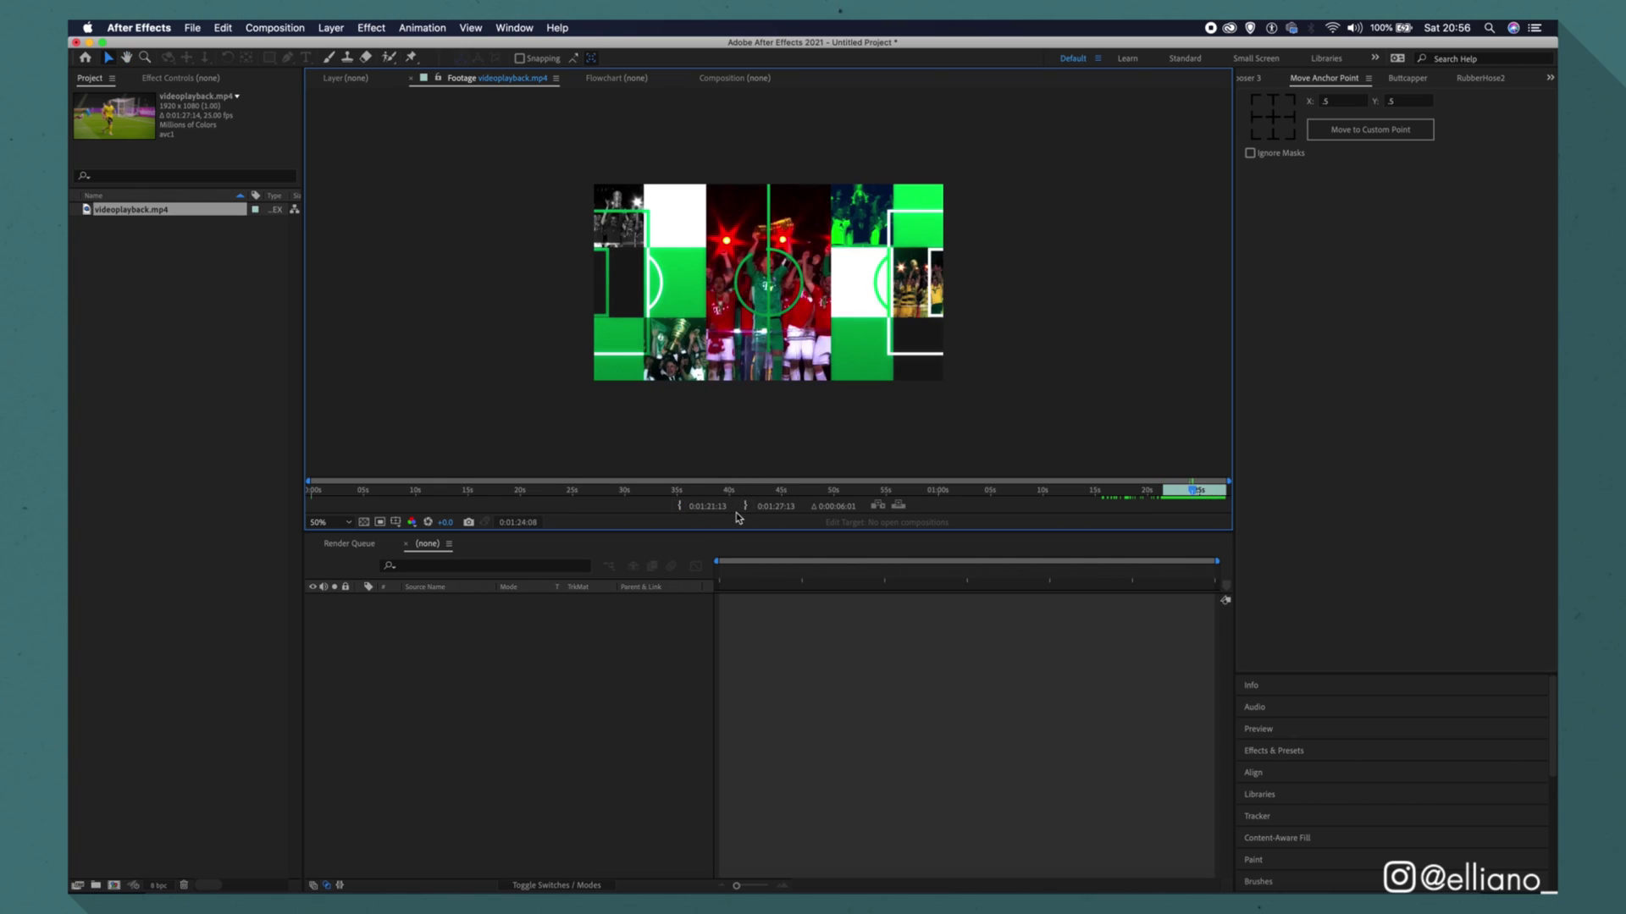
{"action": "left_click", "coordinate": [745, 505]}
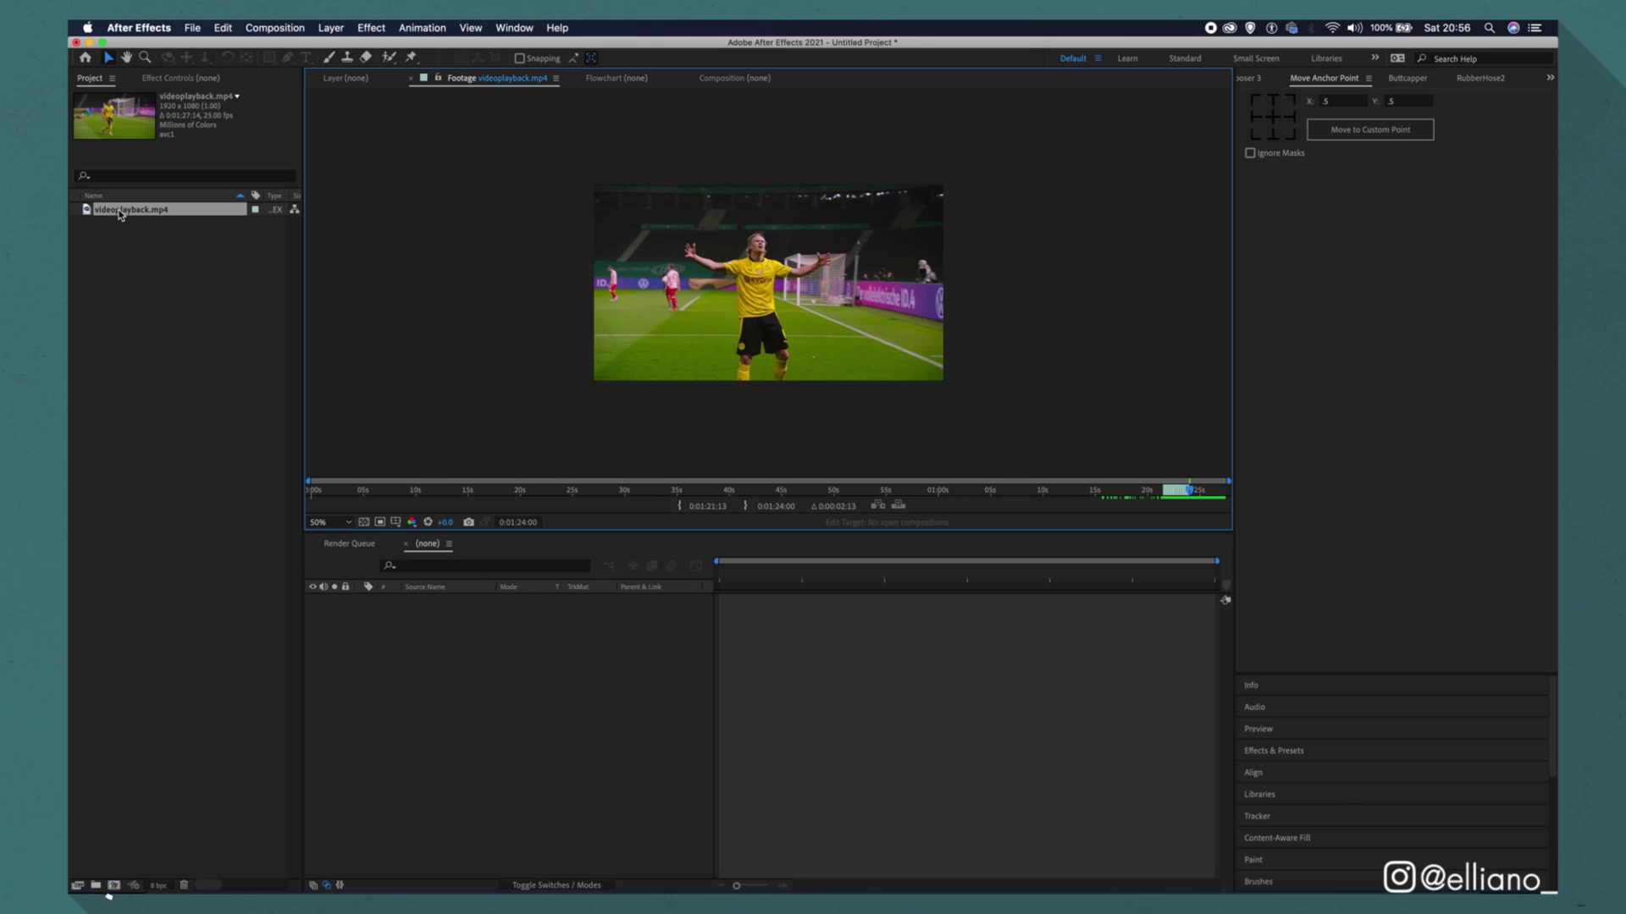
- Build a videoplayback composition from the trimmed clip and preview it at 100%
{"action": "left_click_drag", "start_coordinate": [121, 214], "coordinate": [111, 884]}
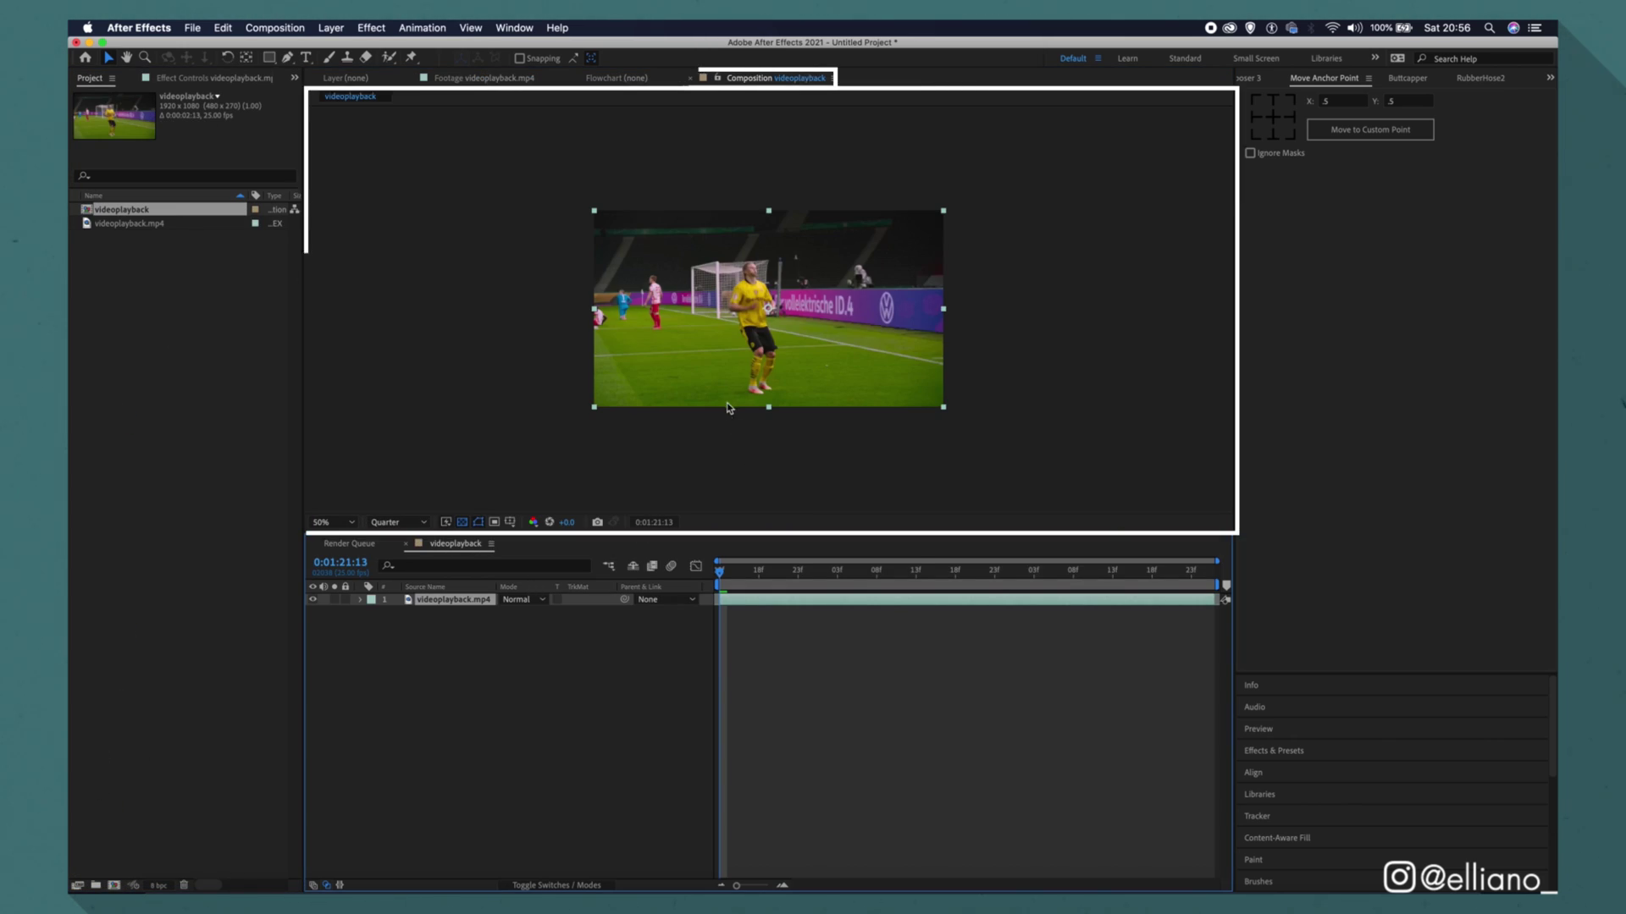
{"action": "key", "text": "slash"}
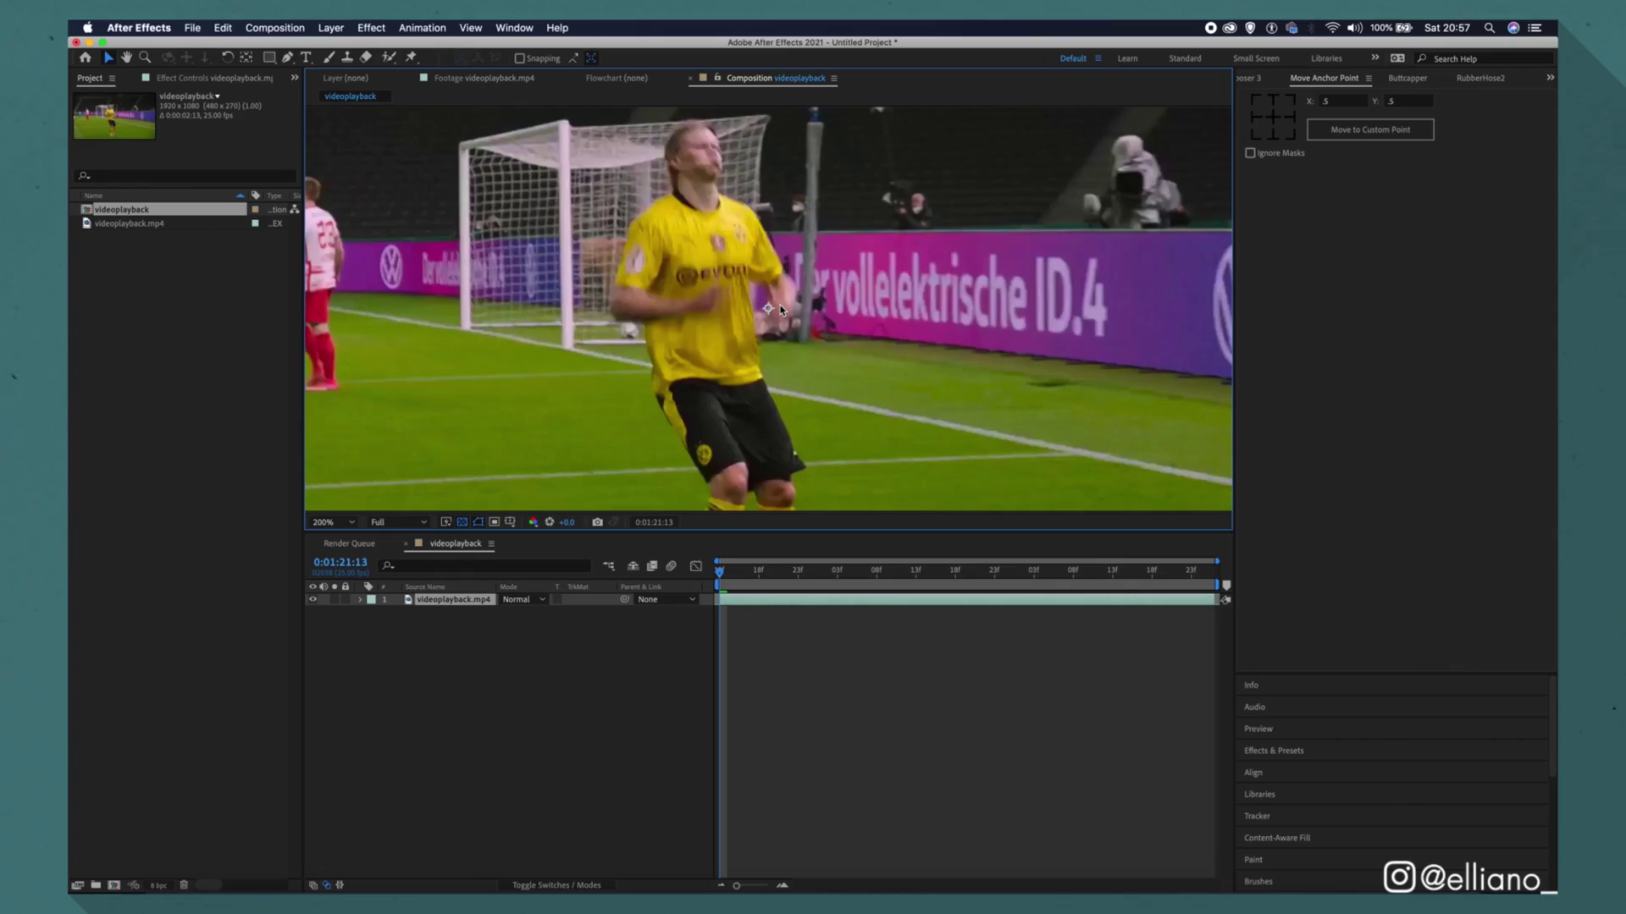
{"action": "key", "text": "comma"}
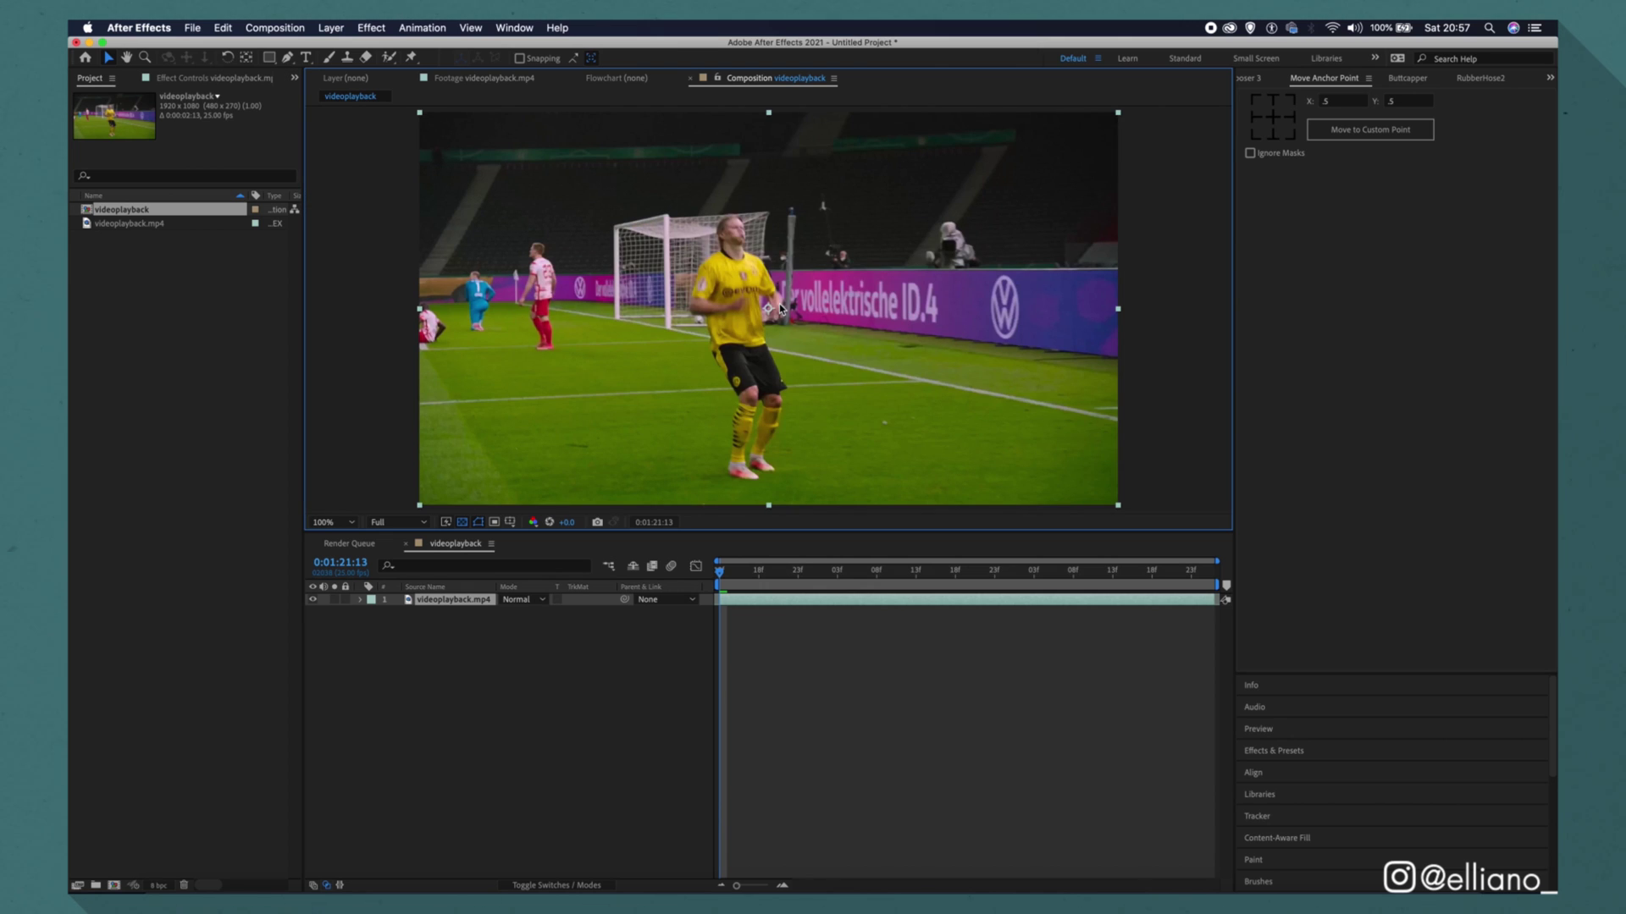
{"action": "key", "text": "space"}
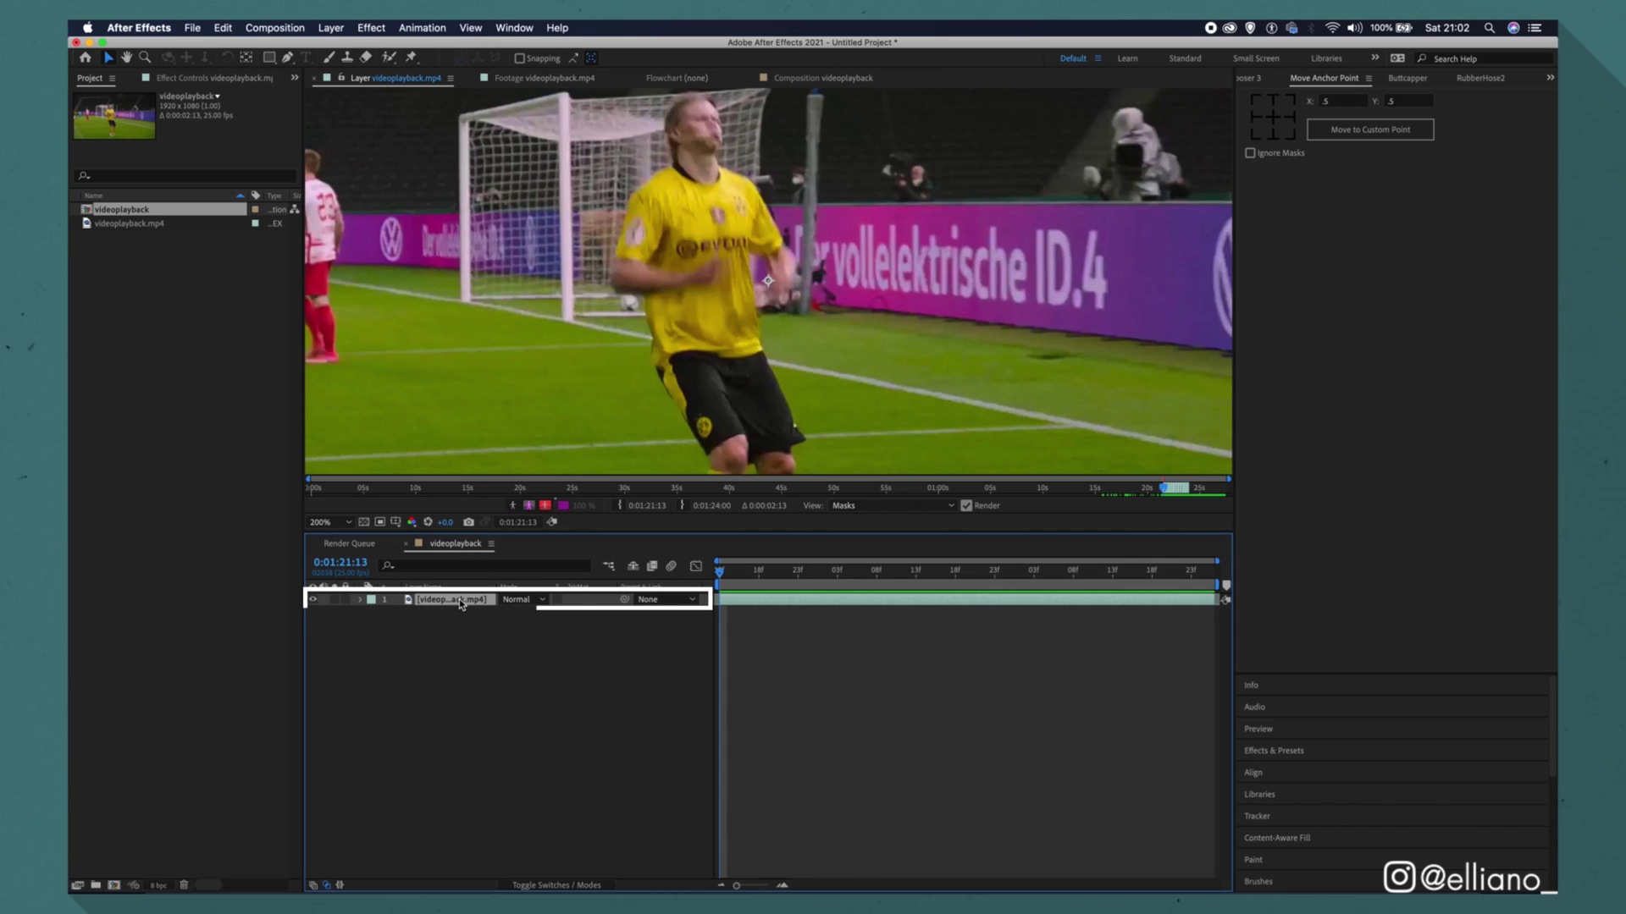
- Duplicate the footage layer, rename the copy Shirt, and open it with the Roto Brush tool
{"action": "key", "text": "super+d"}
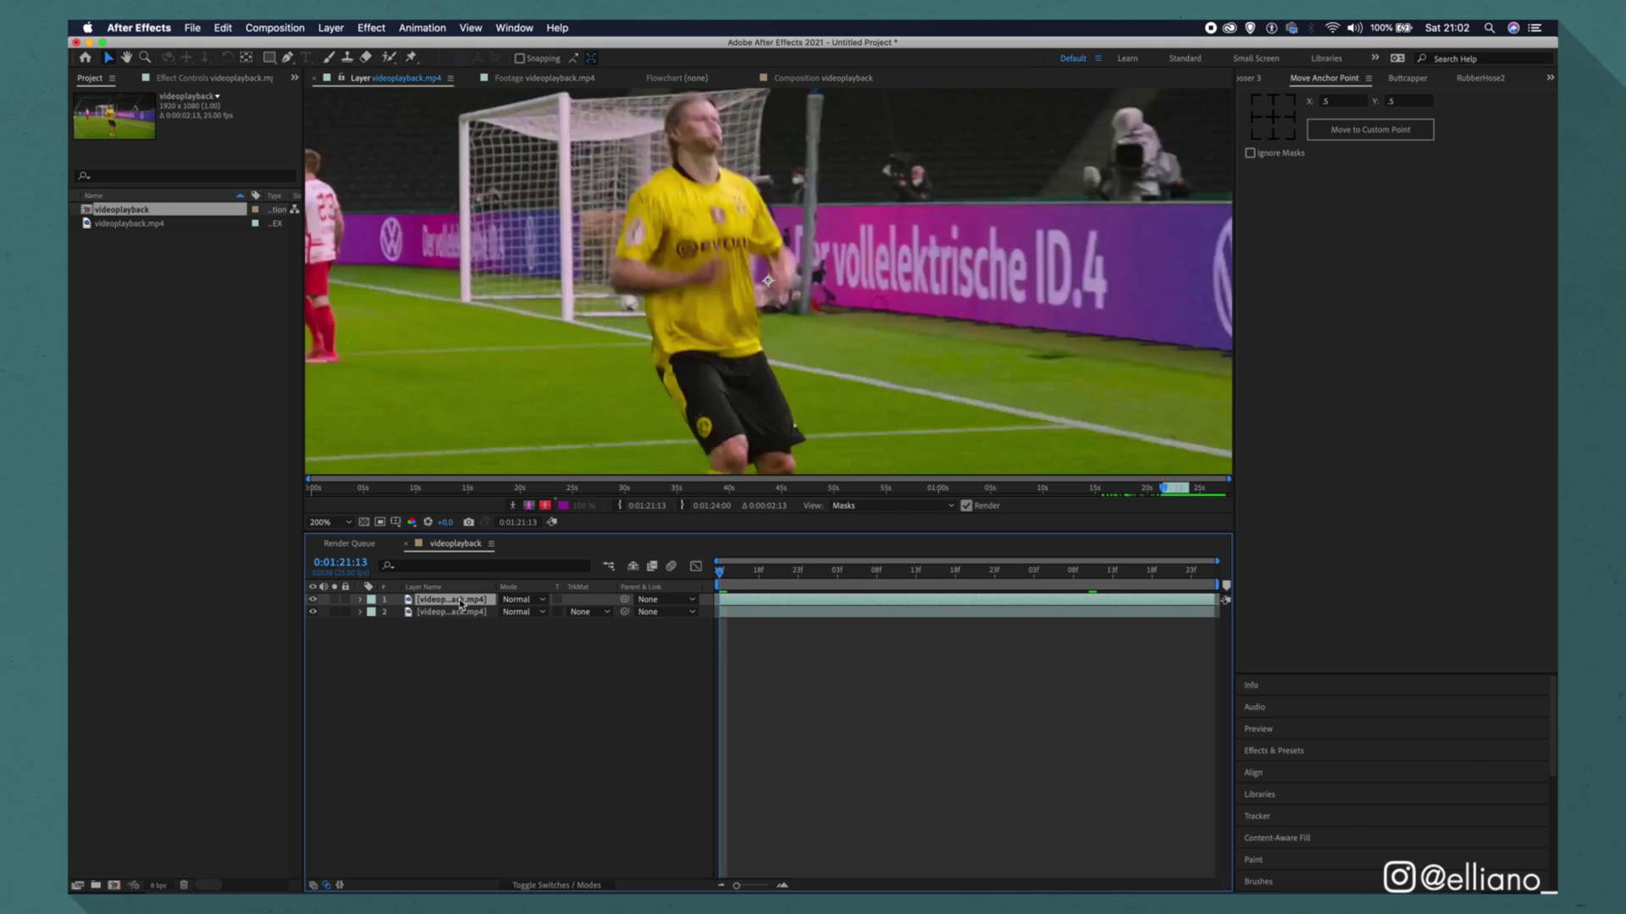
{"action": "type", "text": "s"}
{"action": "key", "text": "Return"}
{"action": "double_click", "coordinate": [450, 601]}
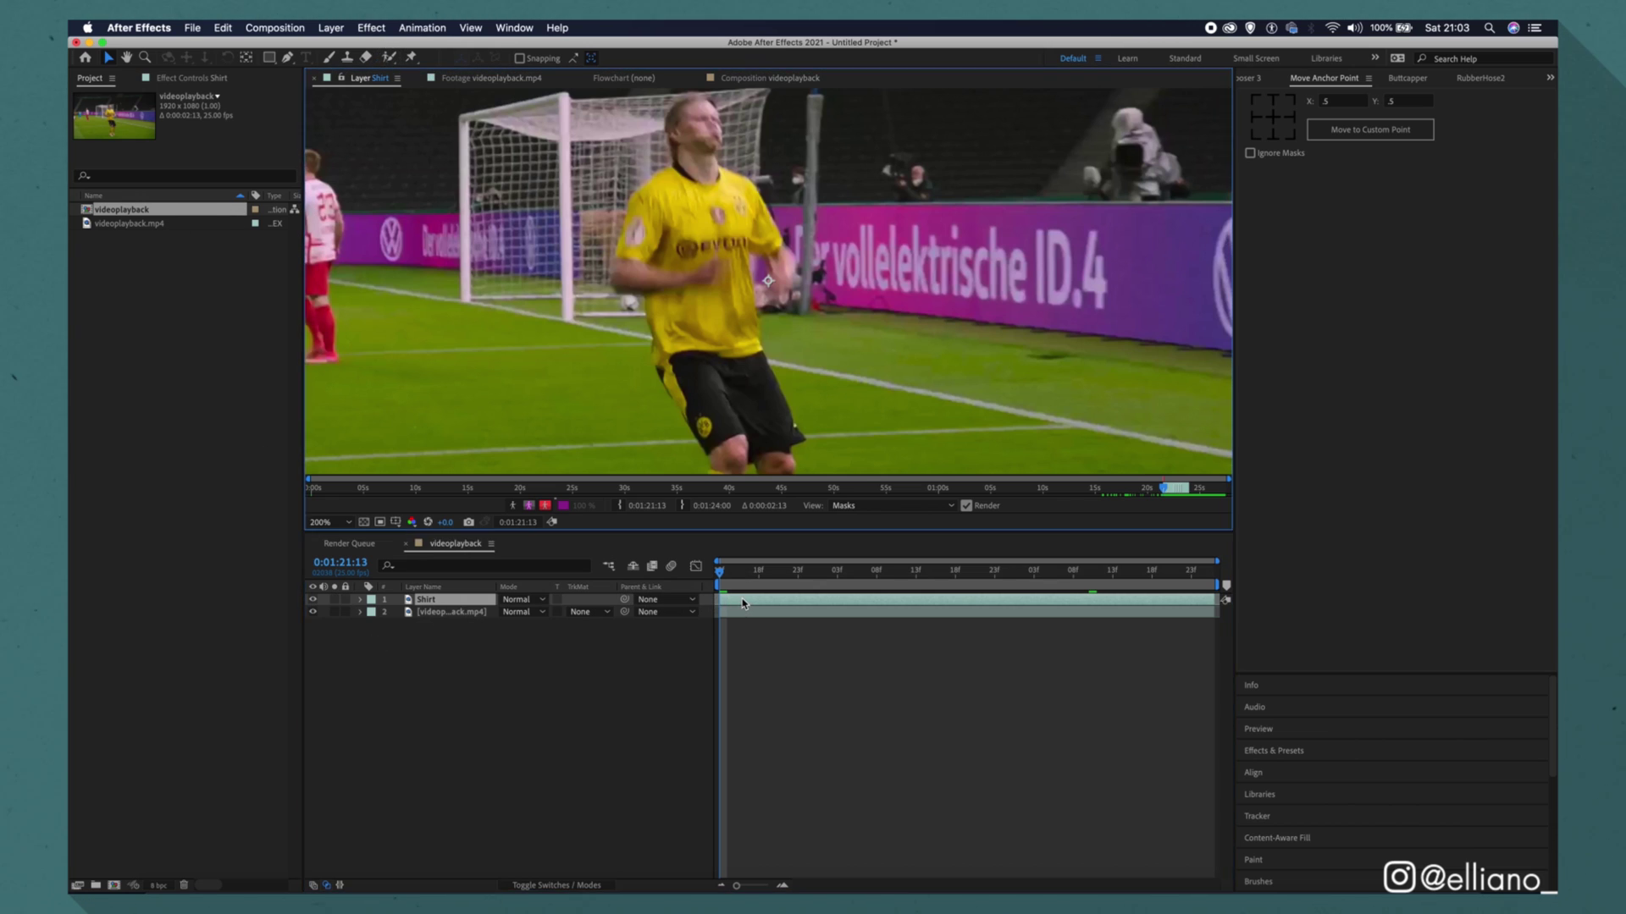
{"action": "left_click", "coordinate": [389, 58]}
- Paint Roto Brush strokes over the yellow shirt and raise the matte Feather to 8.0
{"action": "left_click", "coordinate": [530, 506]}
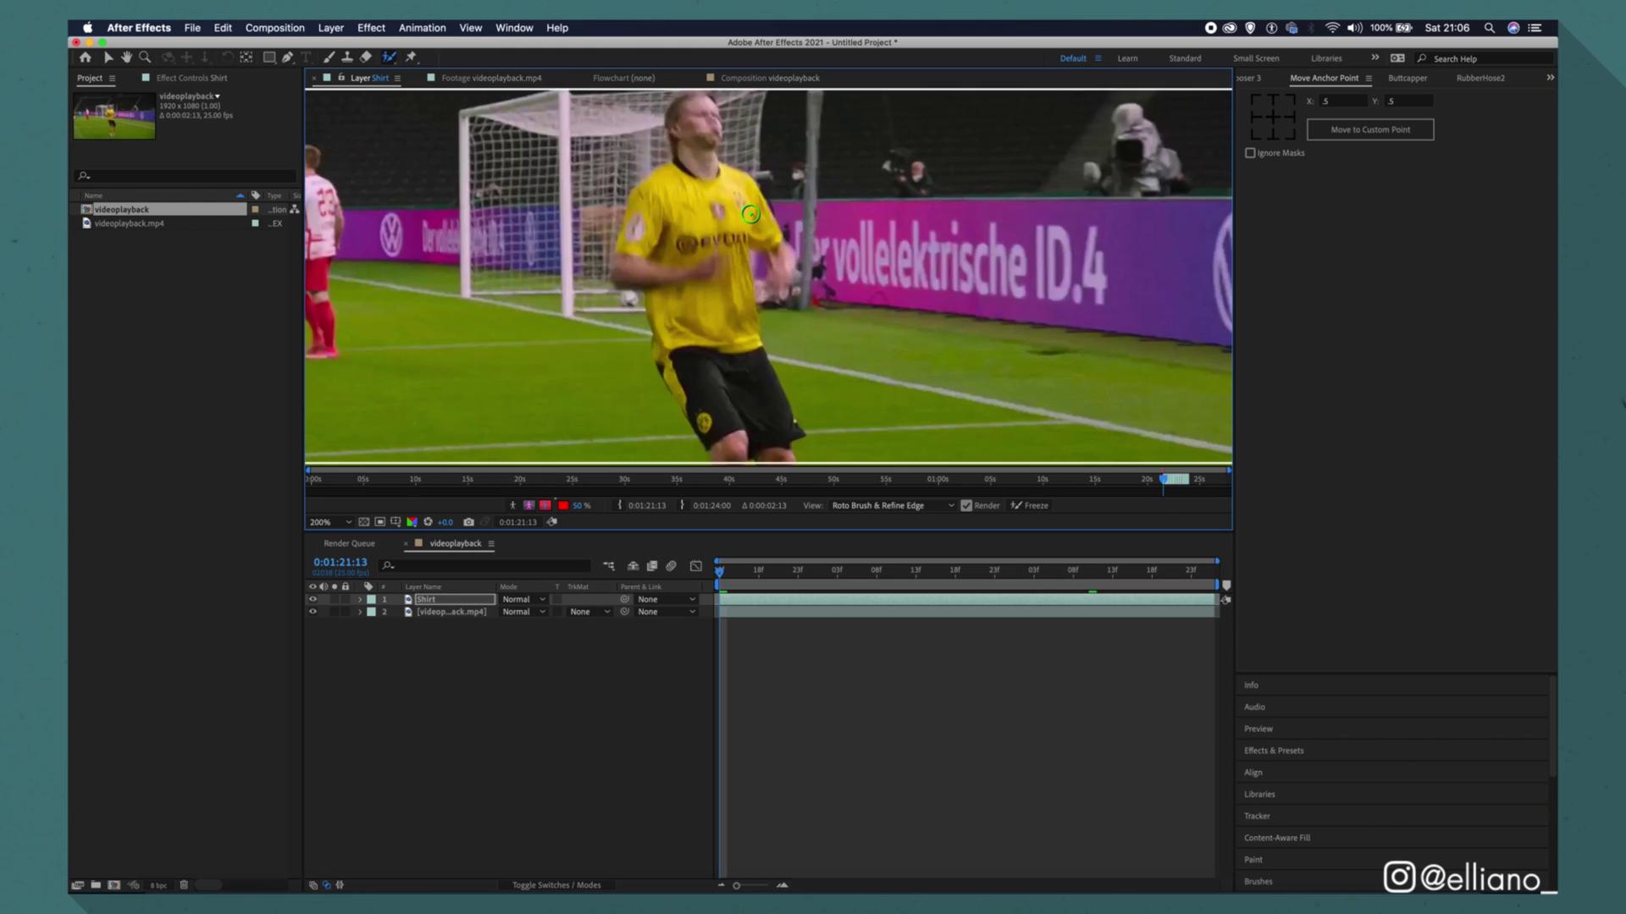
{"action": "left_click_drag", "start_coordinate": [733, 226], "coordinate": [729, 197]}
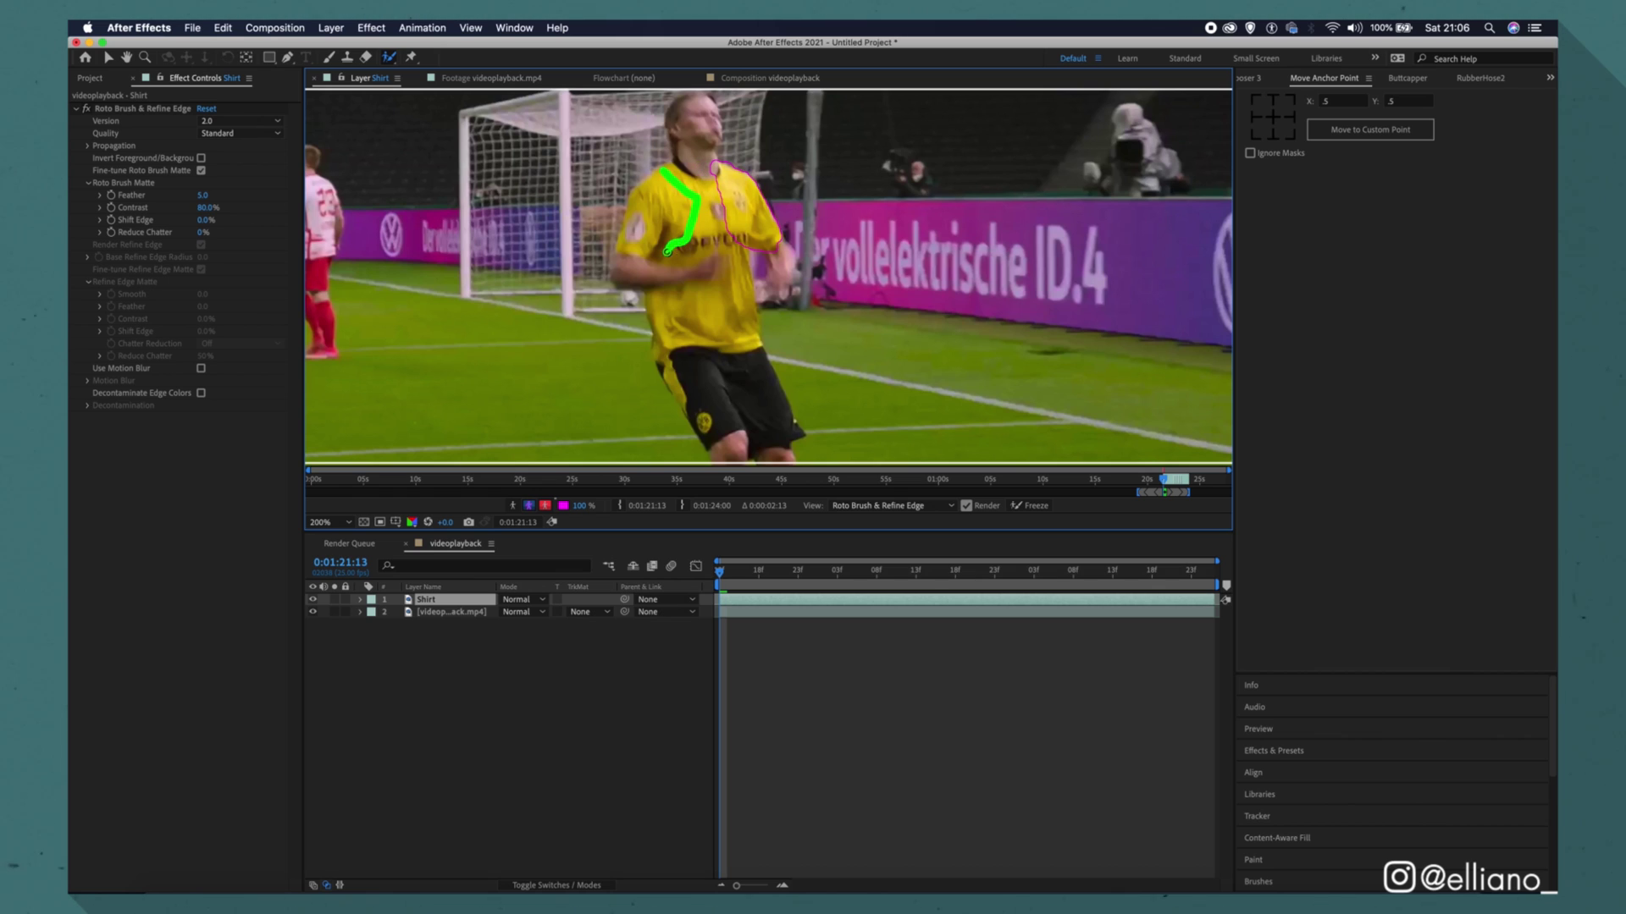
{"action": "mouse_move", "coordinate": [724, 234]}
{"action": "left_mouse_down"}
{"action": "mouse_move", "coordinate": [693, 256]}
{"action": "mouse_move", "coordinate": [707, 254]}
{"action": "left_mouse_up"}
{"action": "left_click_drag", "start_coordinate": [204, 195], "coordinate": [224, 203]}
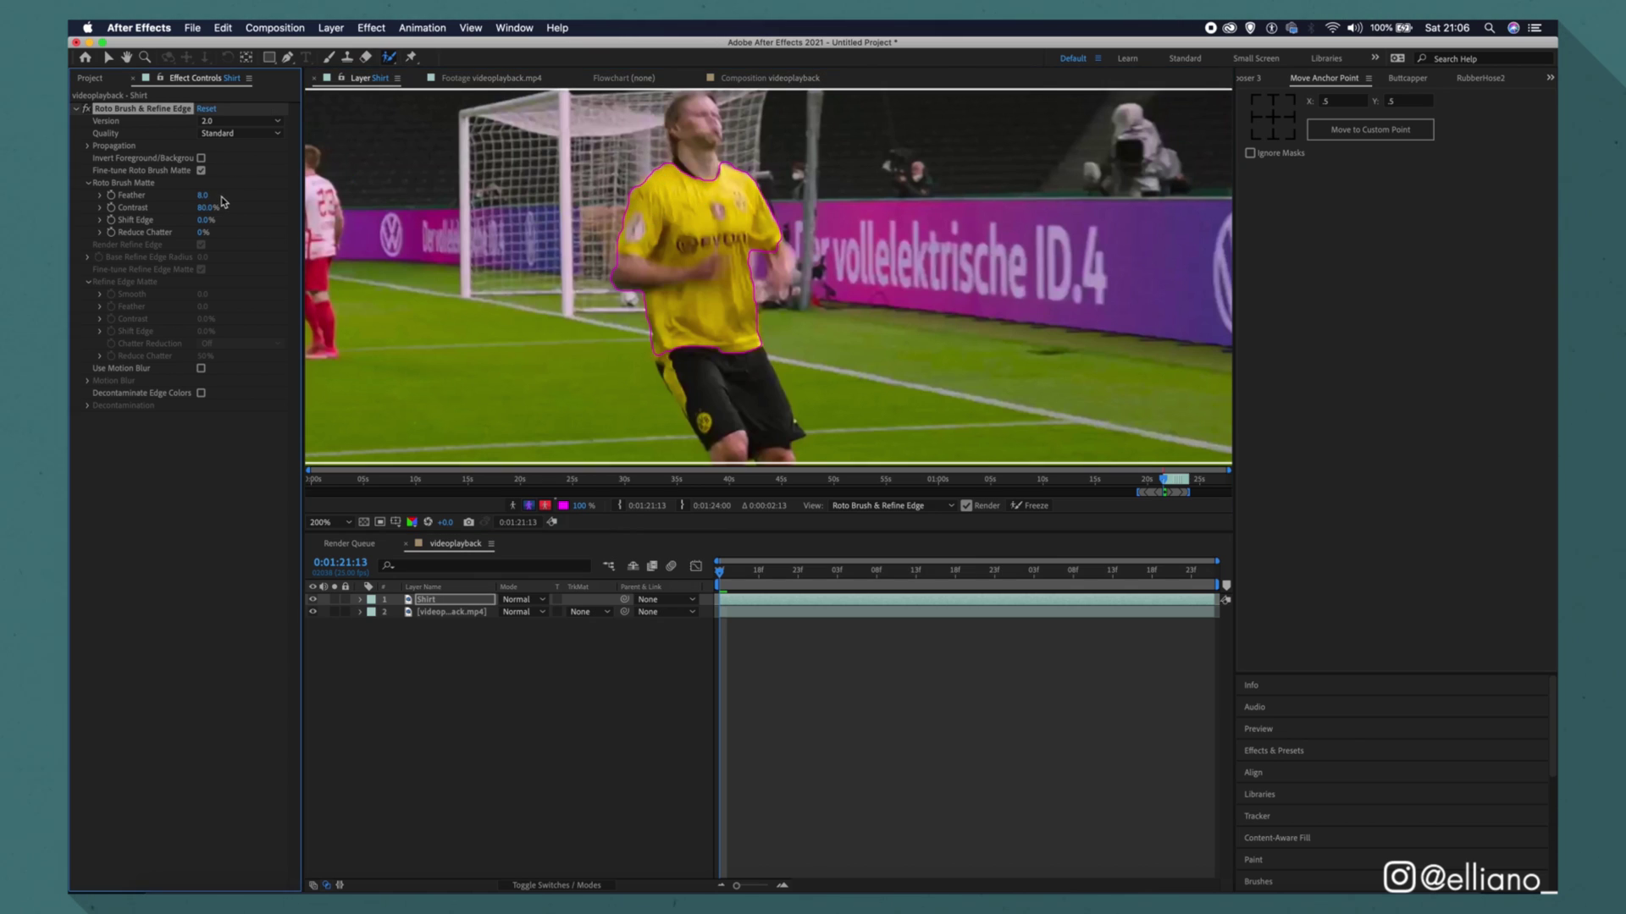
- Repaint the whole shirt under the red alpha overlay and set matte Feather to 8.0
{"action": "left_click", "coordinate": [546, 506]}
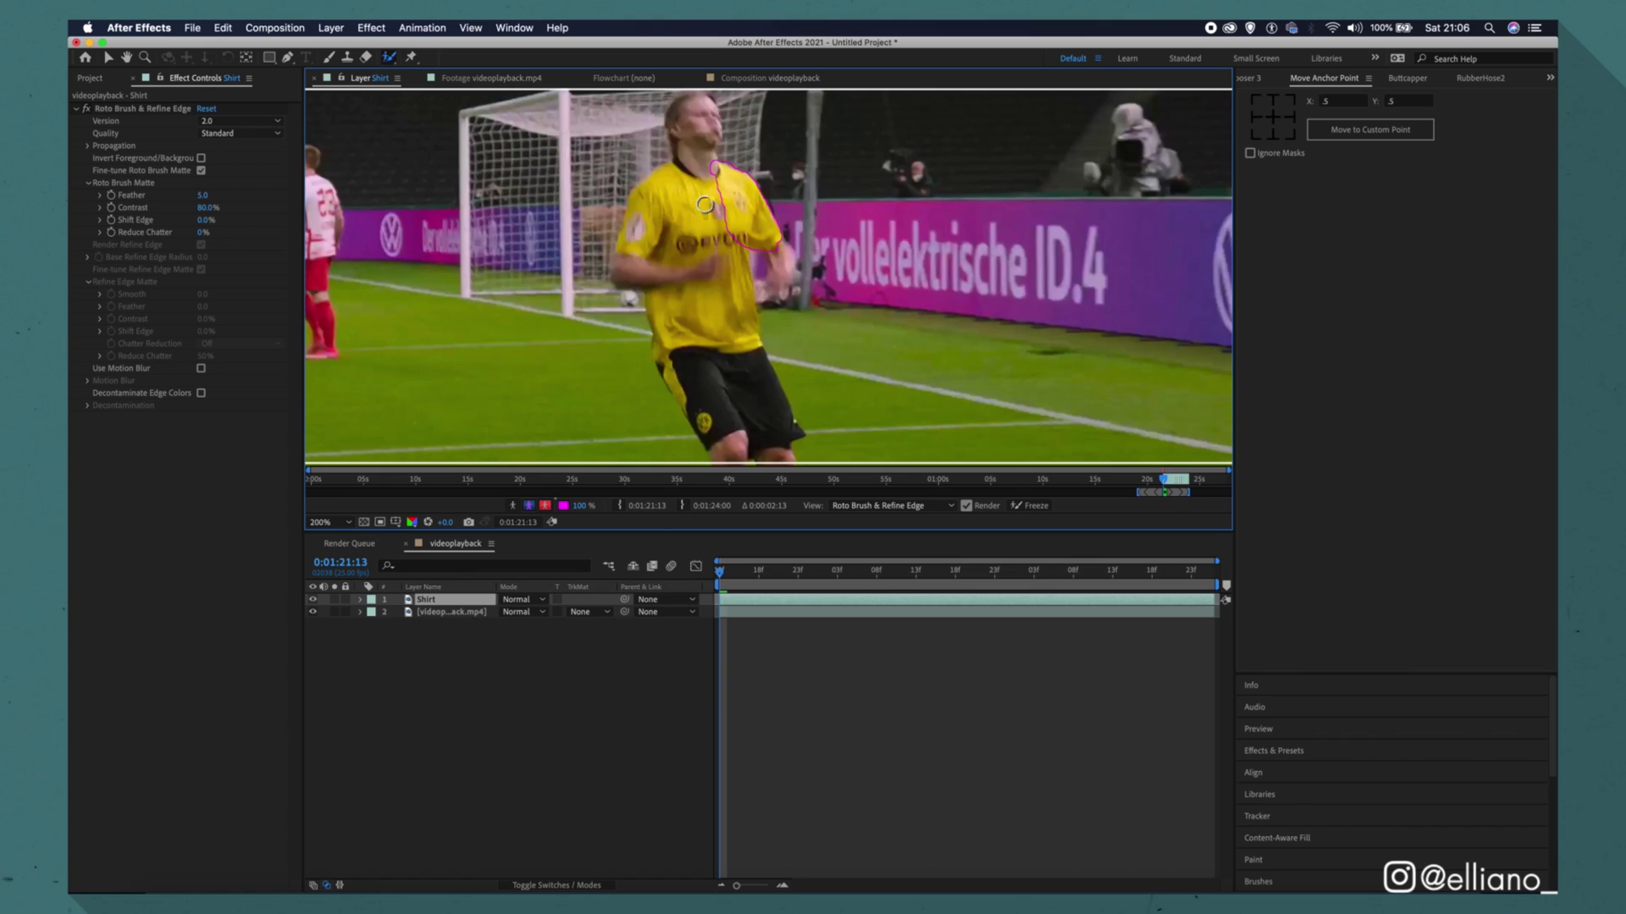
{"action": "left_click_drag", "start_coordinate": [721, 245], "coordinate": [676, 265]}
{"action": "left_click_drag", "start_coordinate": [204, 195], "coordinate": [226, 202]}
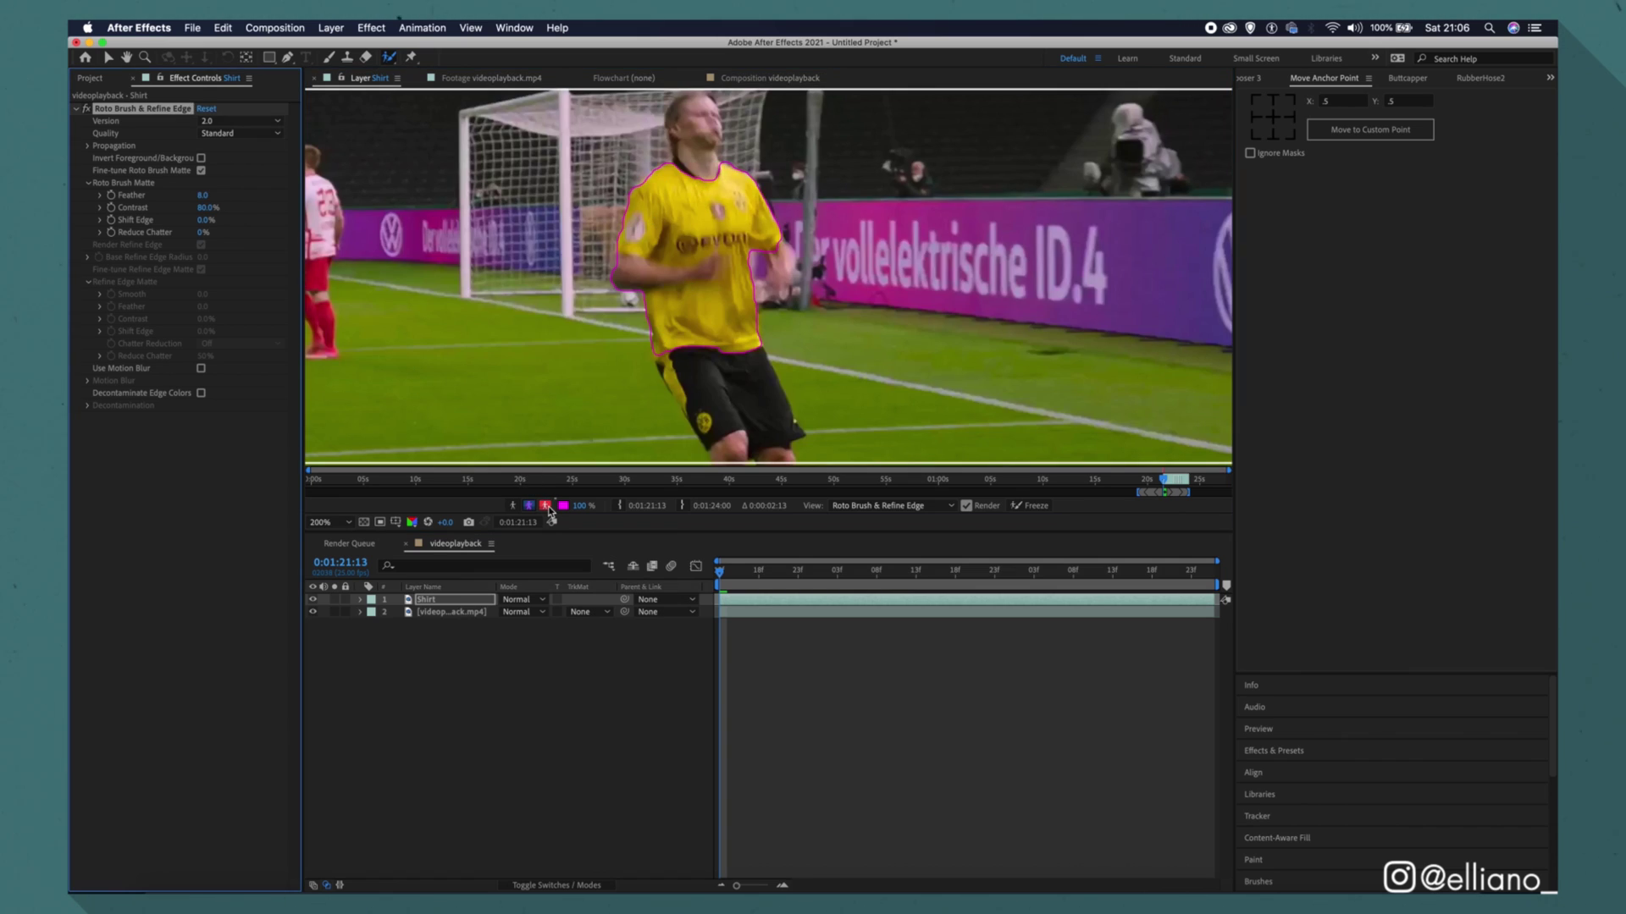
{"action": "left_click", "coordinate": [546, 506]}
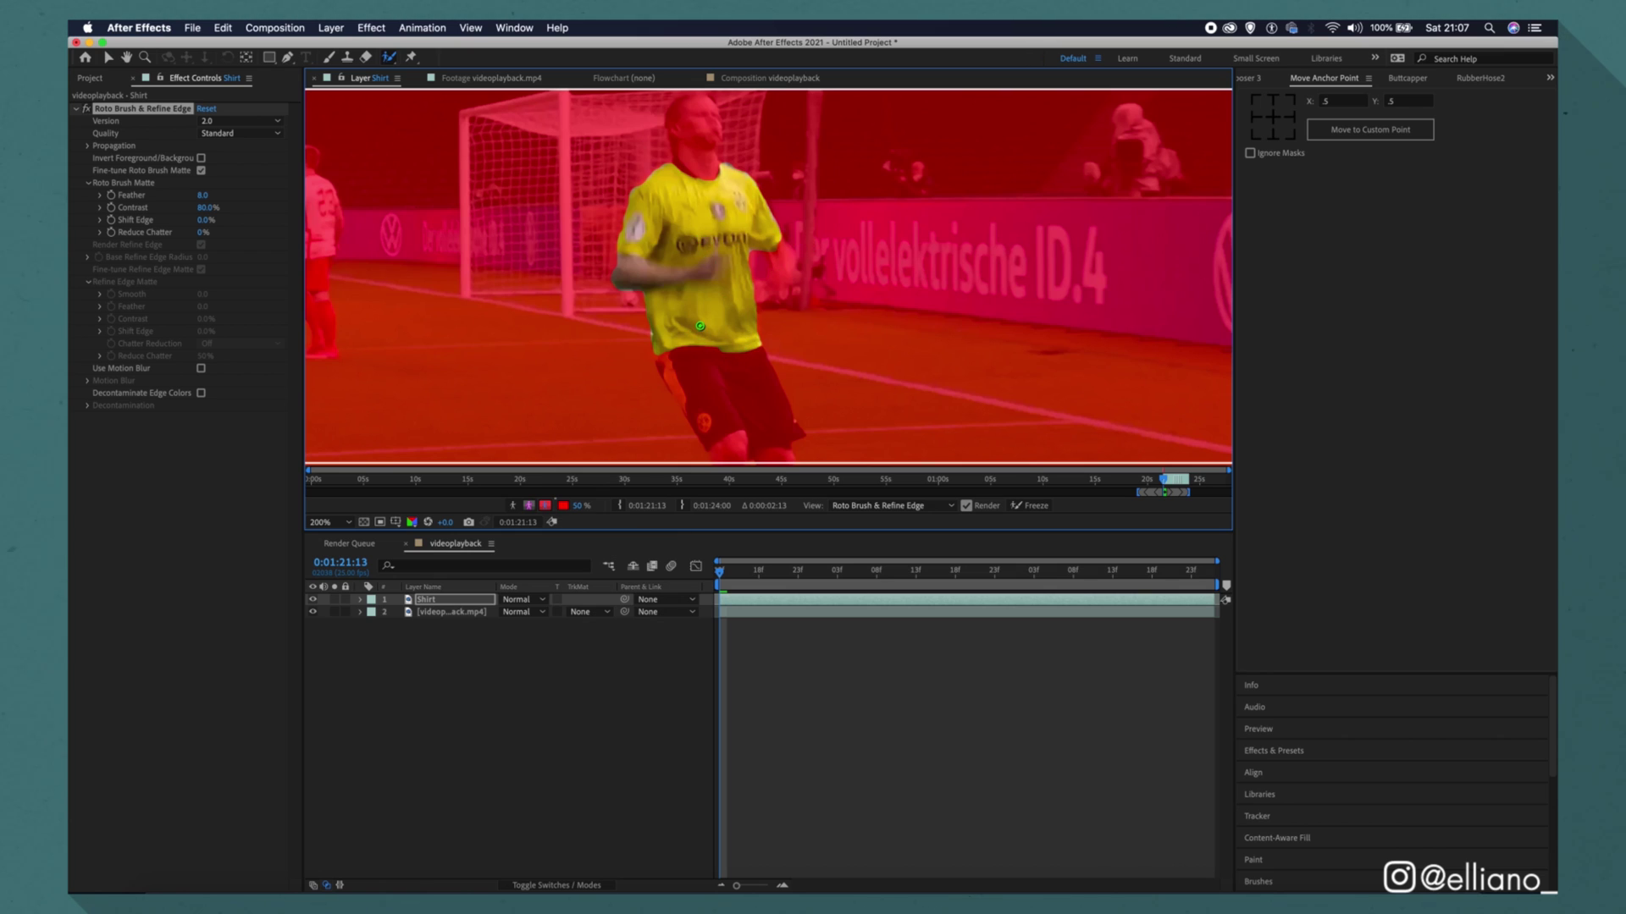
- Check the shirt matte on neighbouring frames, then view the selection as an outline
{"action": "key", "text": "space"}
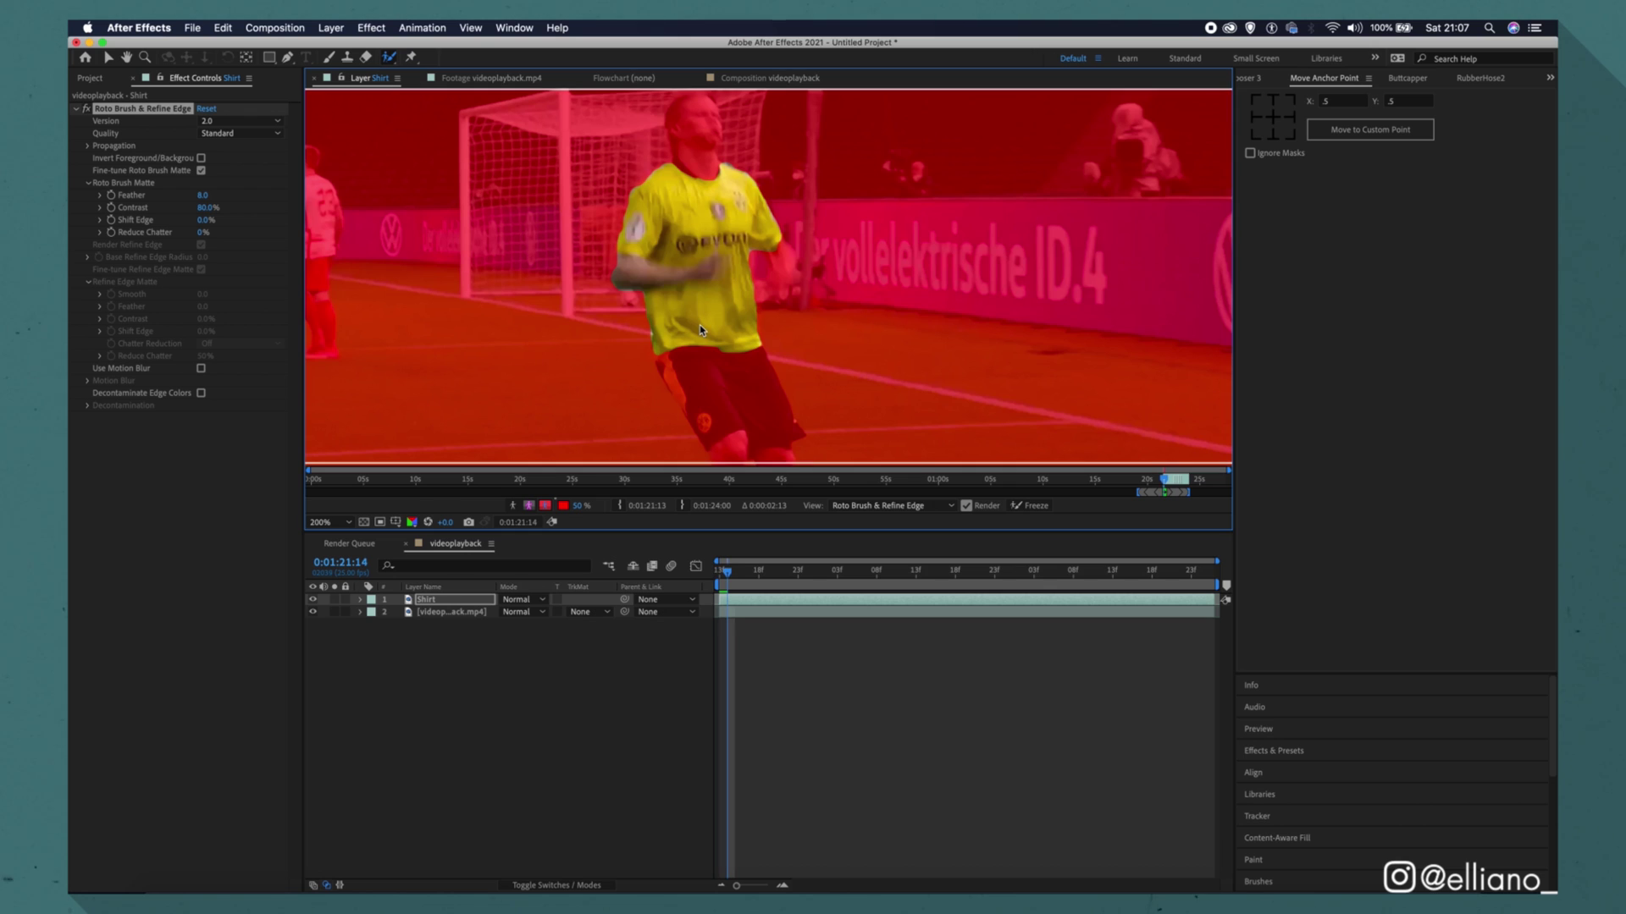
{"action": "key", "text": "space"}
{"action": "key", "text": "Page_Down"}
{"action": "key", "text": "Page_Down"}
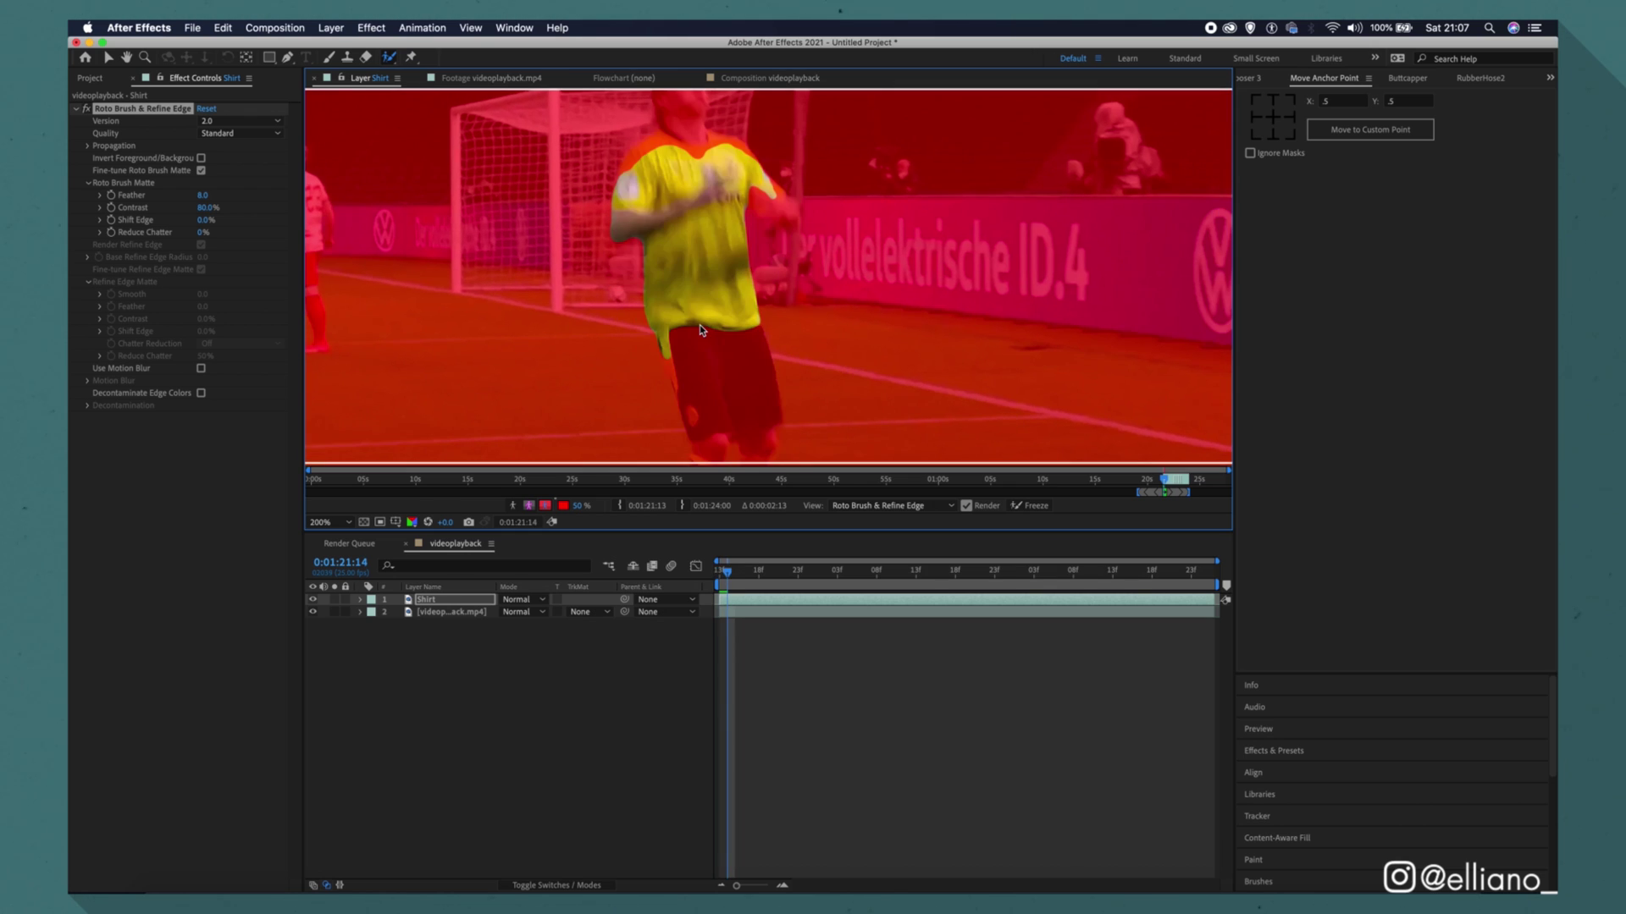
{"action": "key", "text": "Page_Up"}
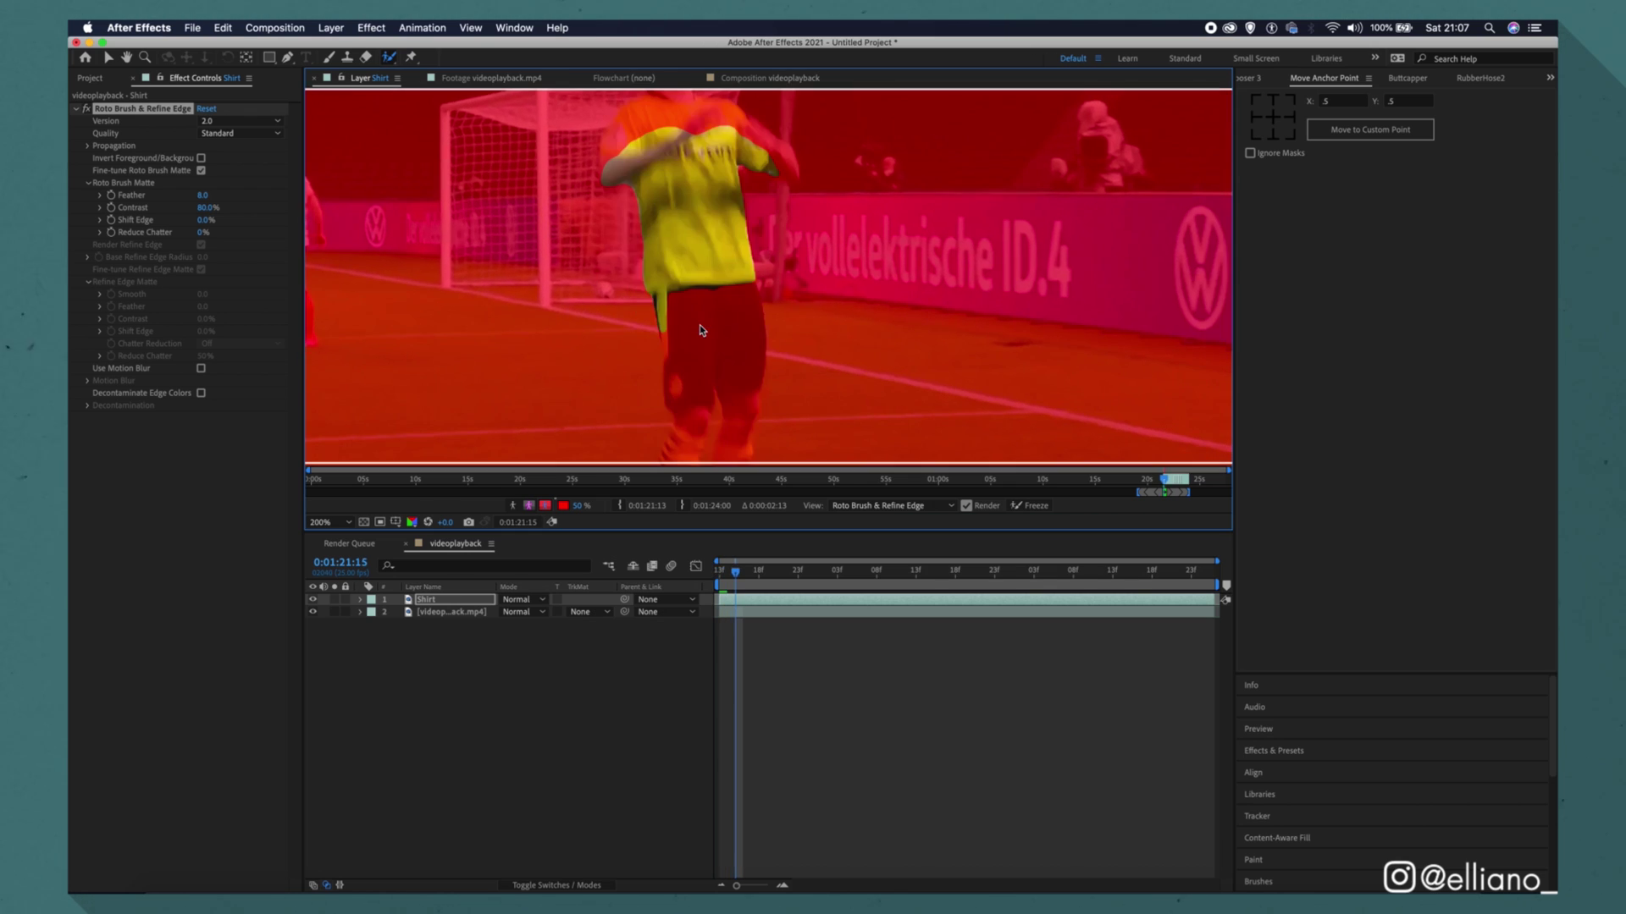
{"action": "key", "text": "Page_Up"}
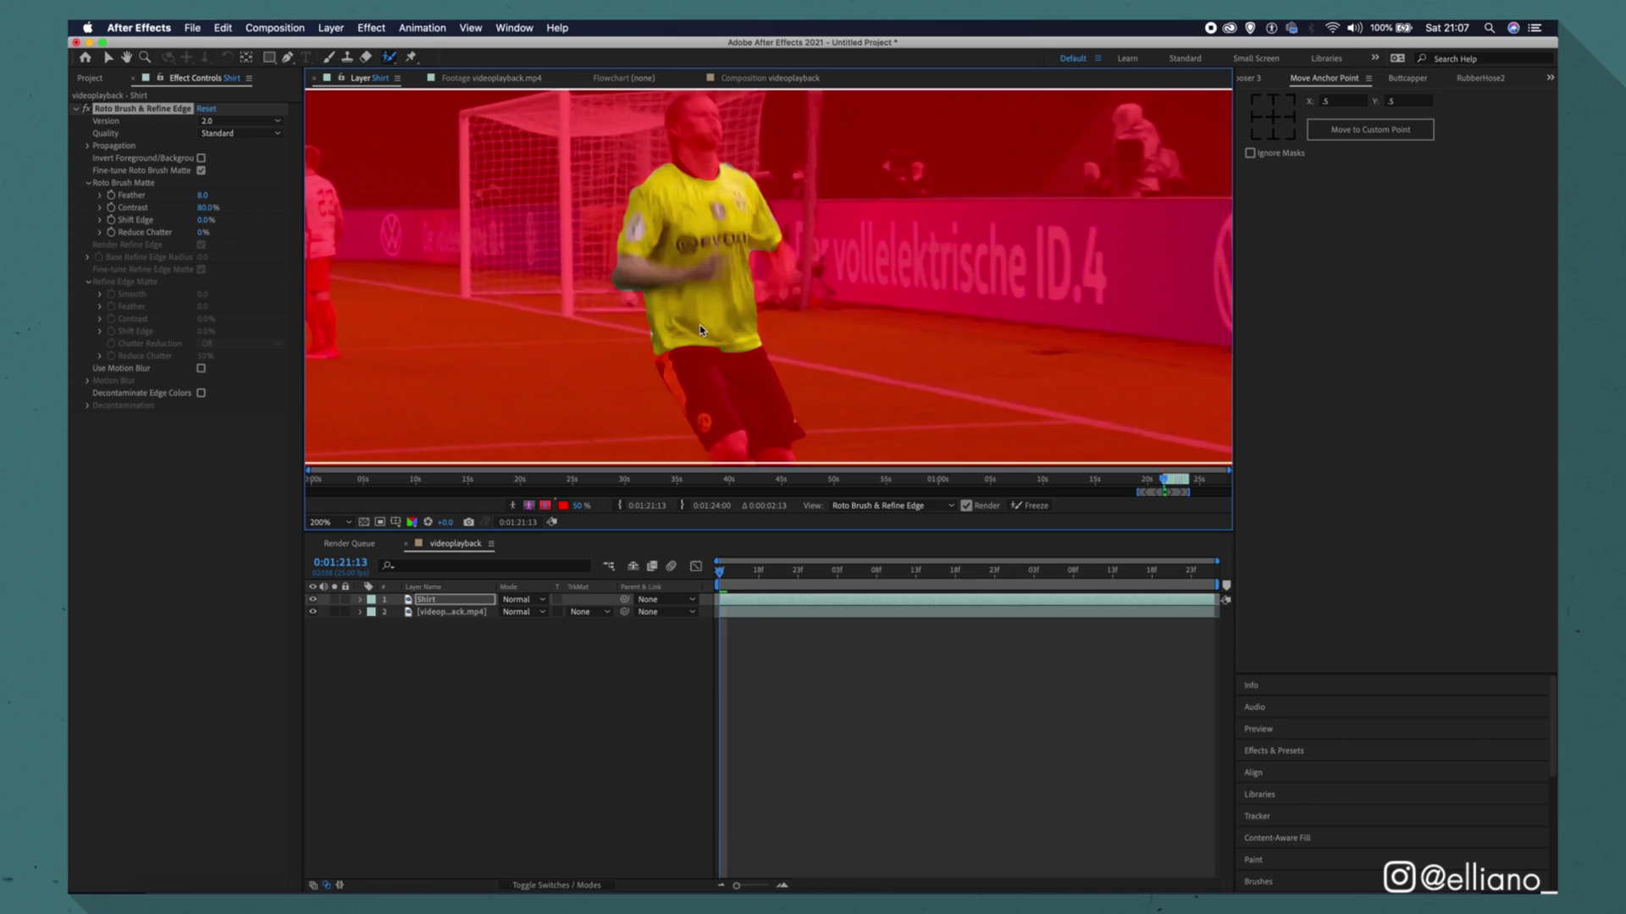
{"action": "key", "text": "Page_Down"}
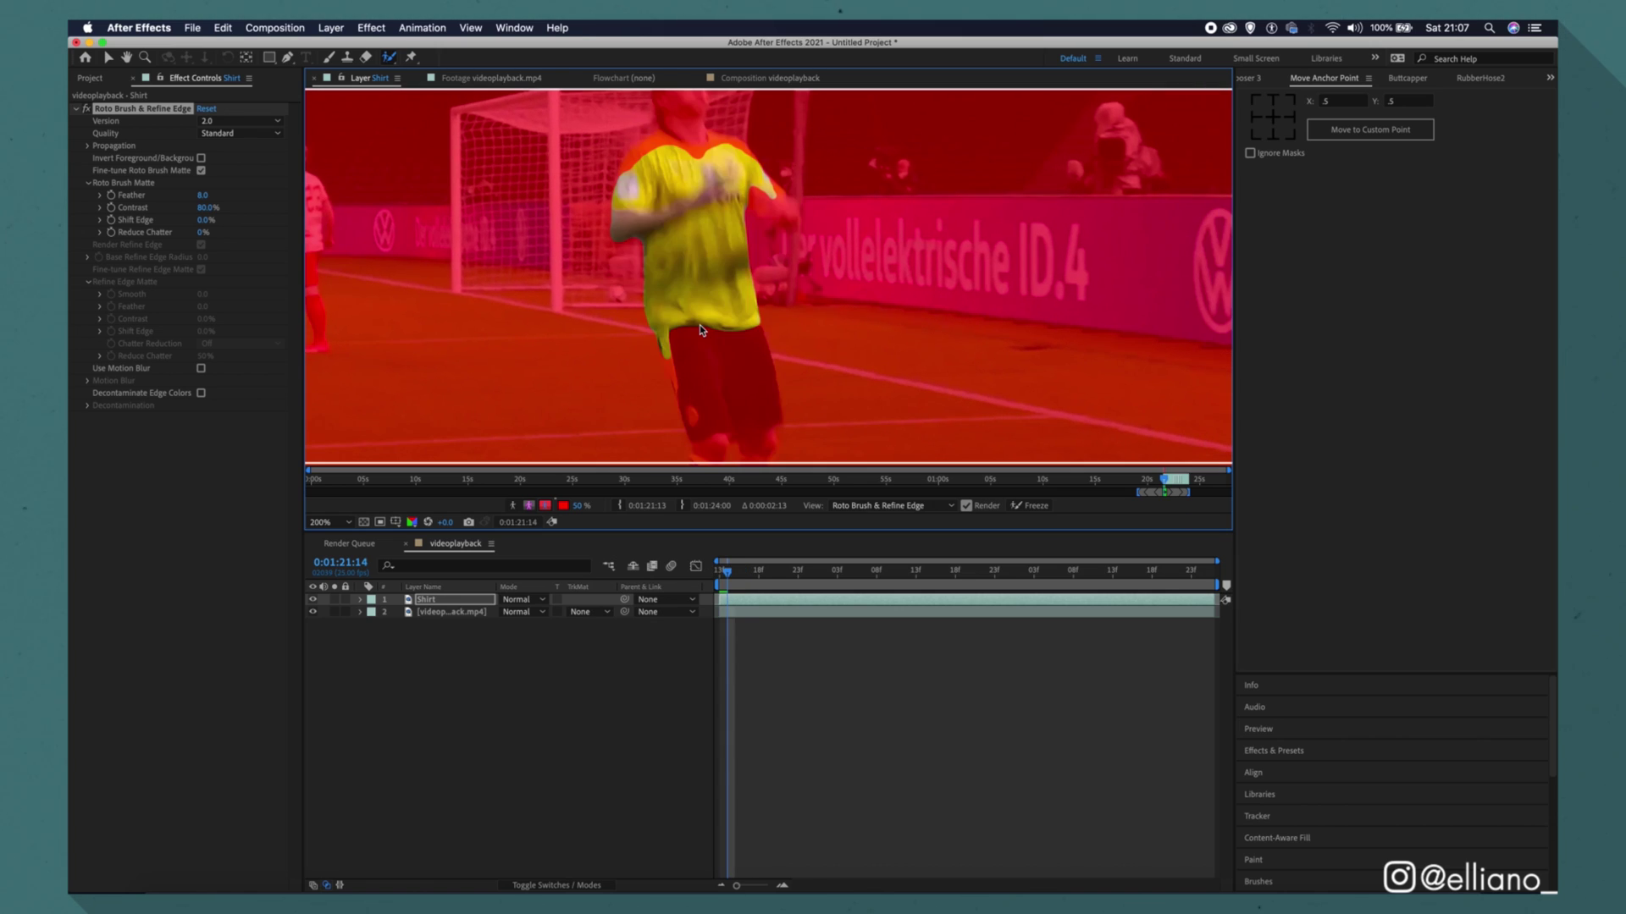
{"action": "left_click", "coordinate": [700, 327]}
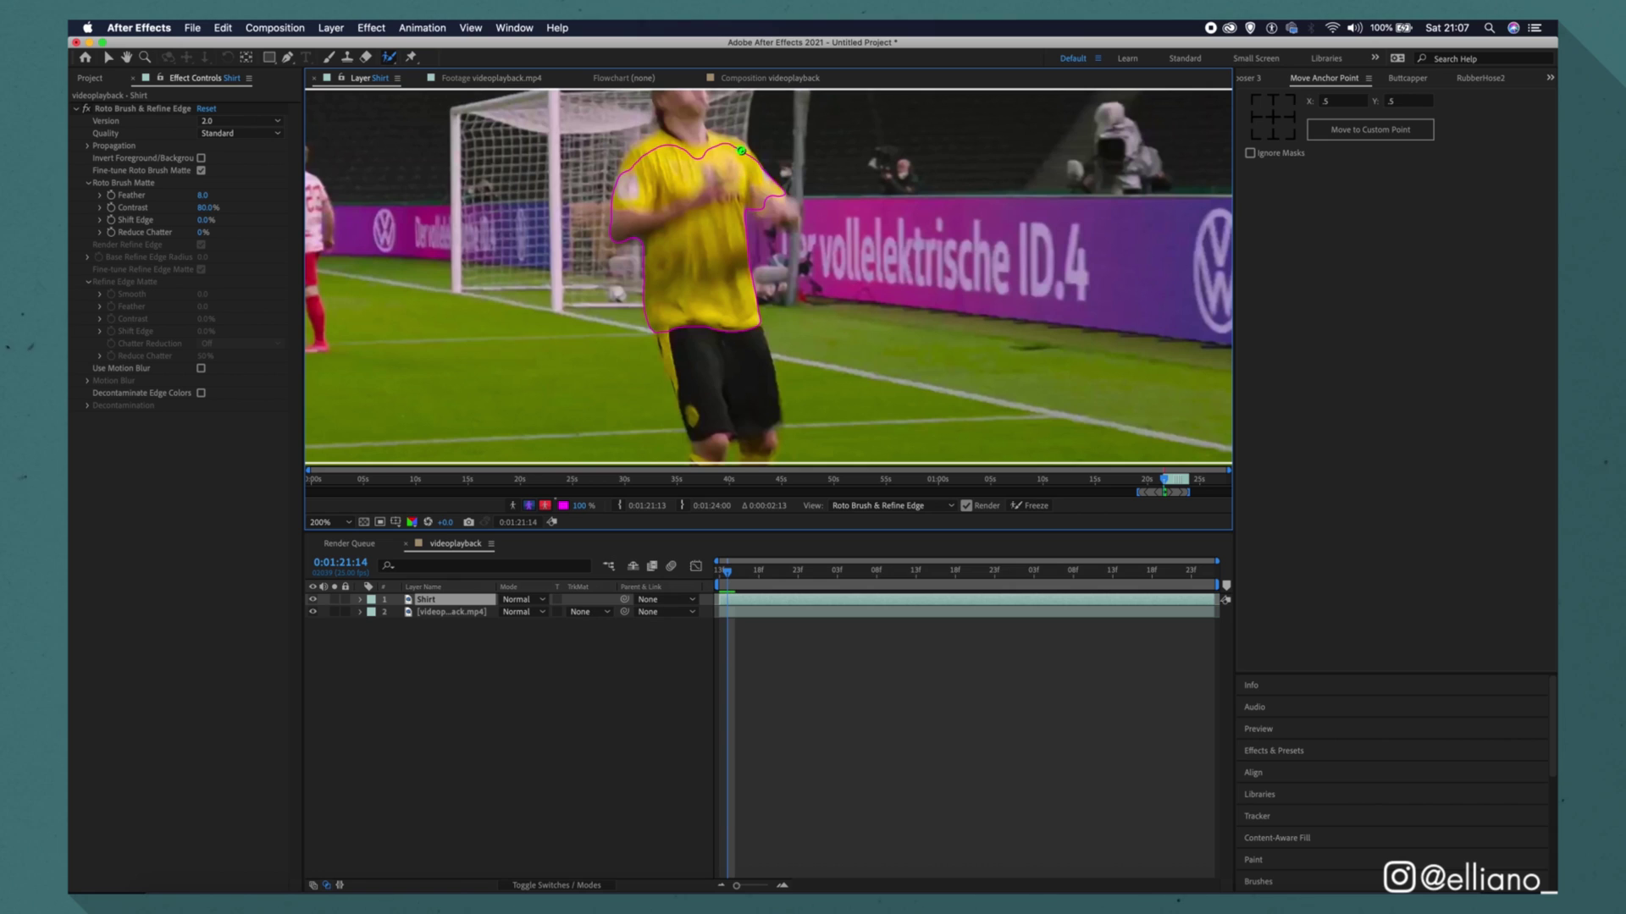
- Subtract the wrongly included area and propagate the shirt matte frame by frame to 0:01:22:21
{"action": "key", "text": "Page_Up"}
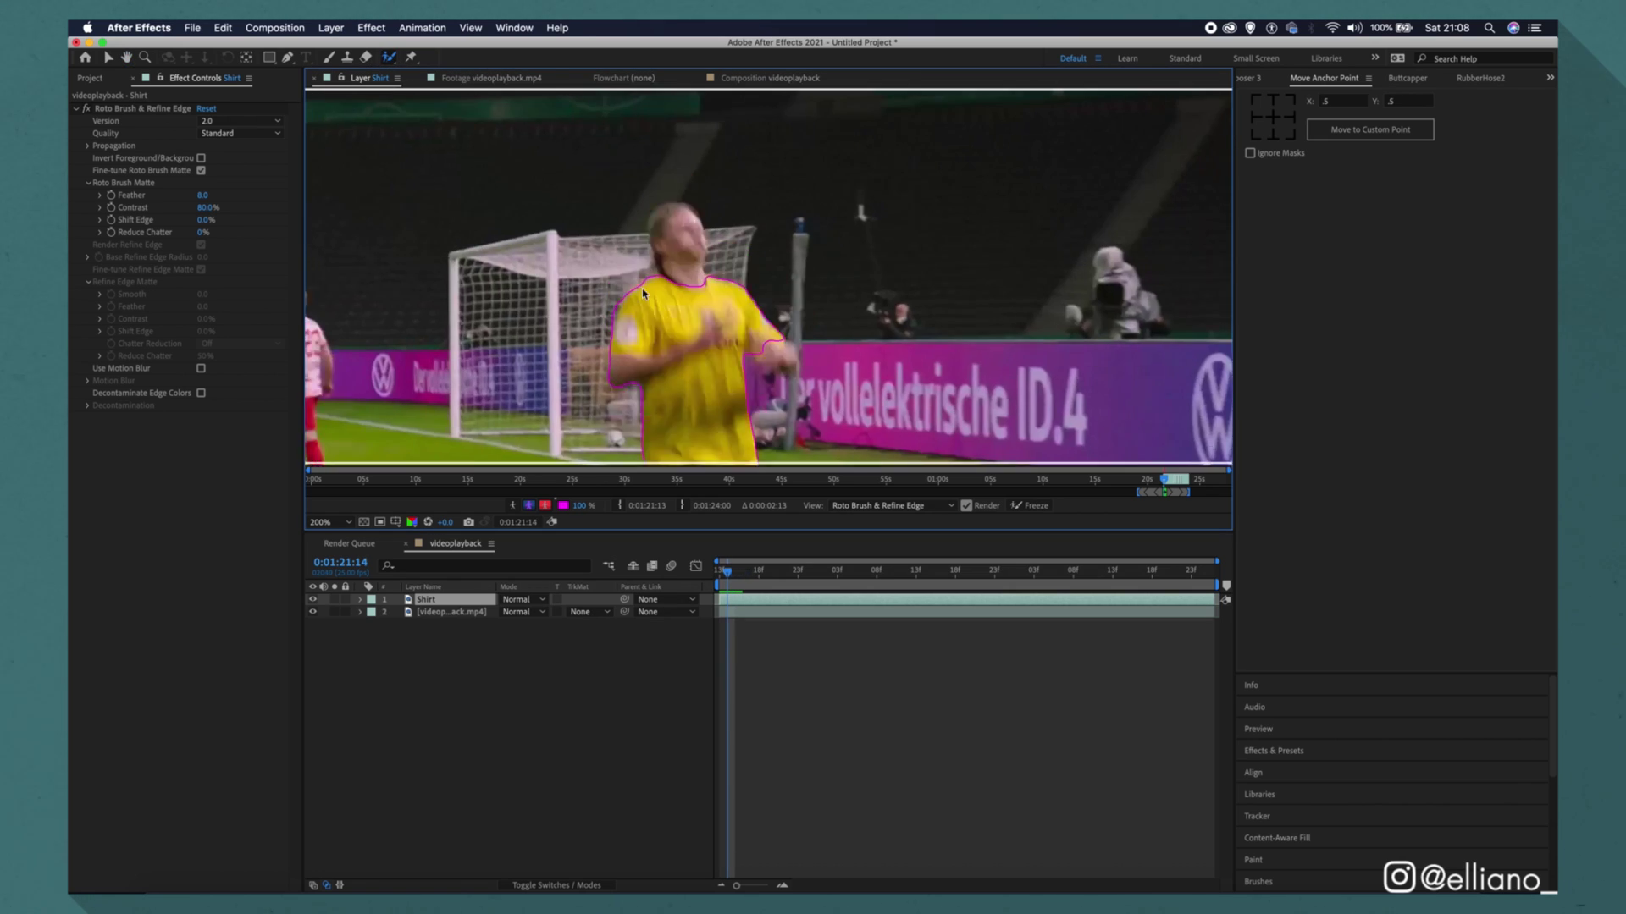
{"action": "left_click_drag", "start_coordinate": [627, 411], "coordinate": [708, 413]}
{"action": "key", "text": "Page_Down"}
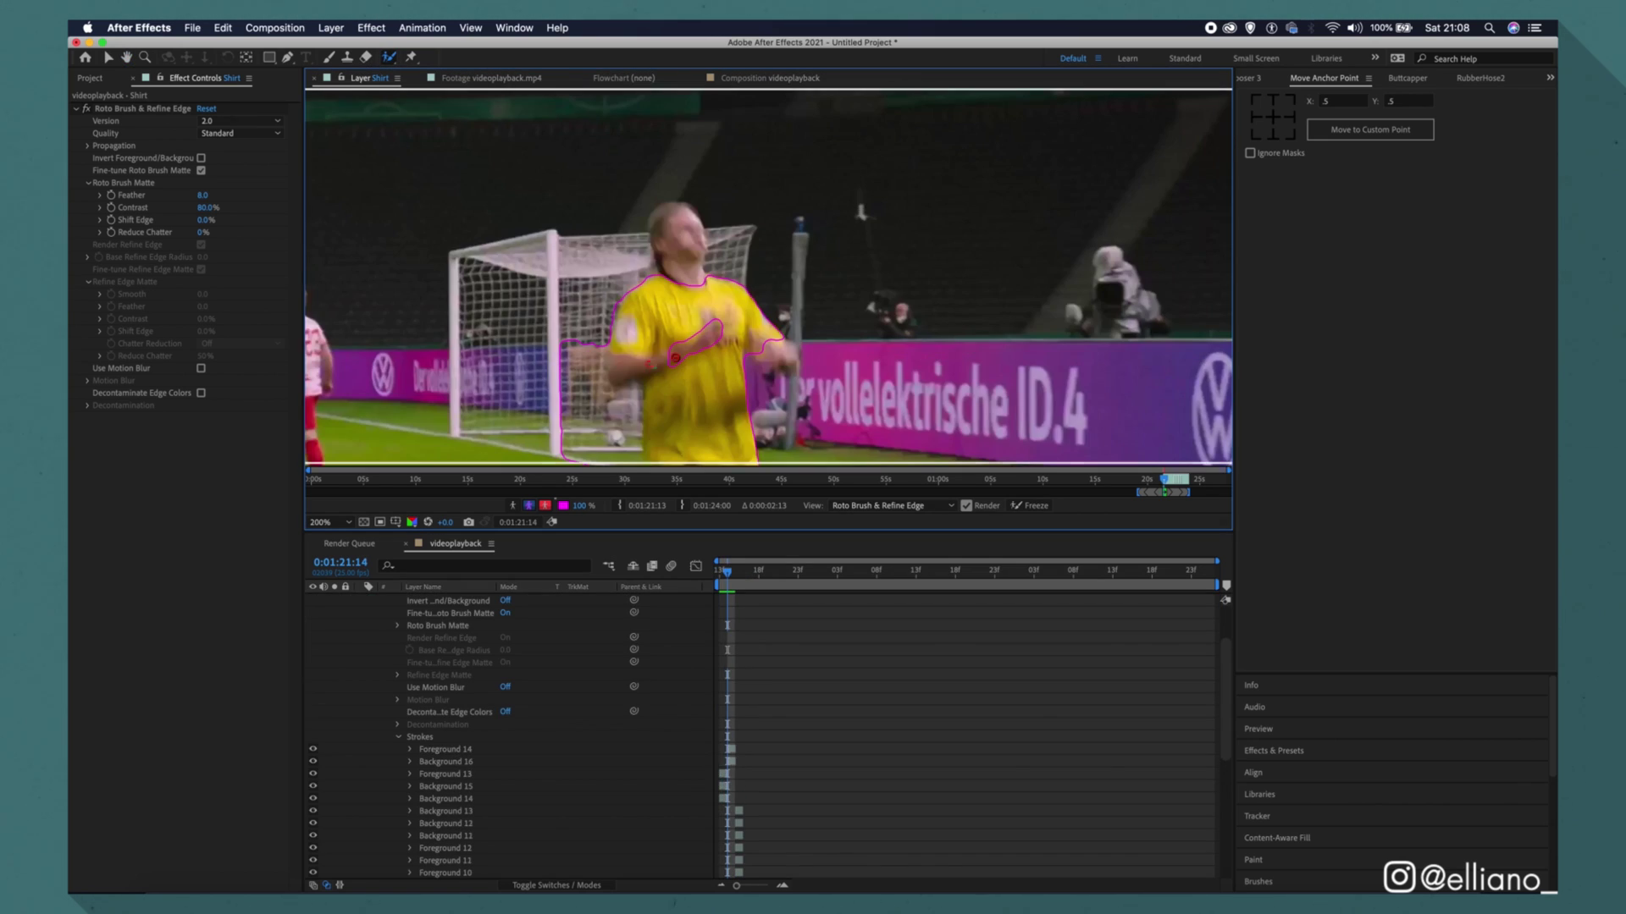
{"action": "key", "text": "period"}
{"action": "key", "text": "comma"}
{"action": "key", "text": "comma"}
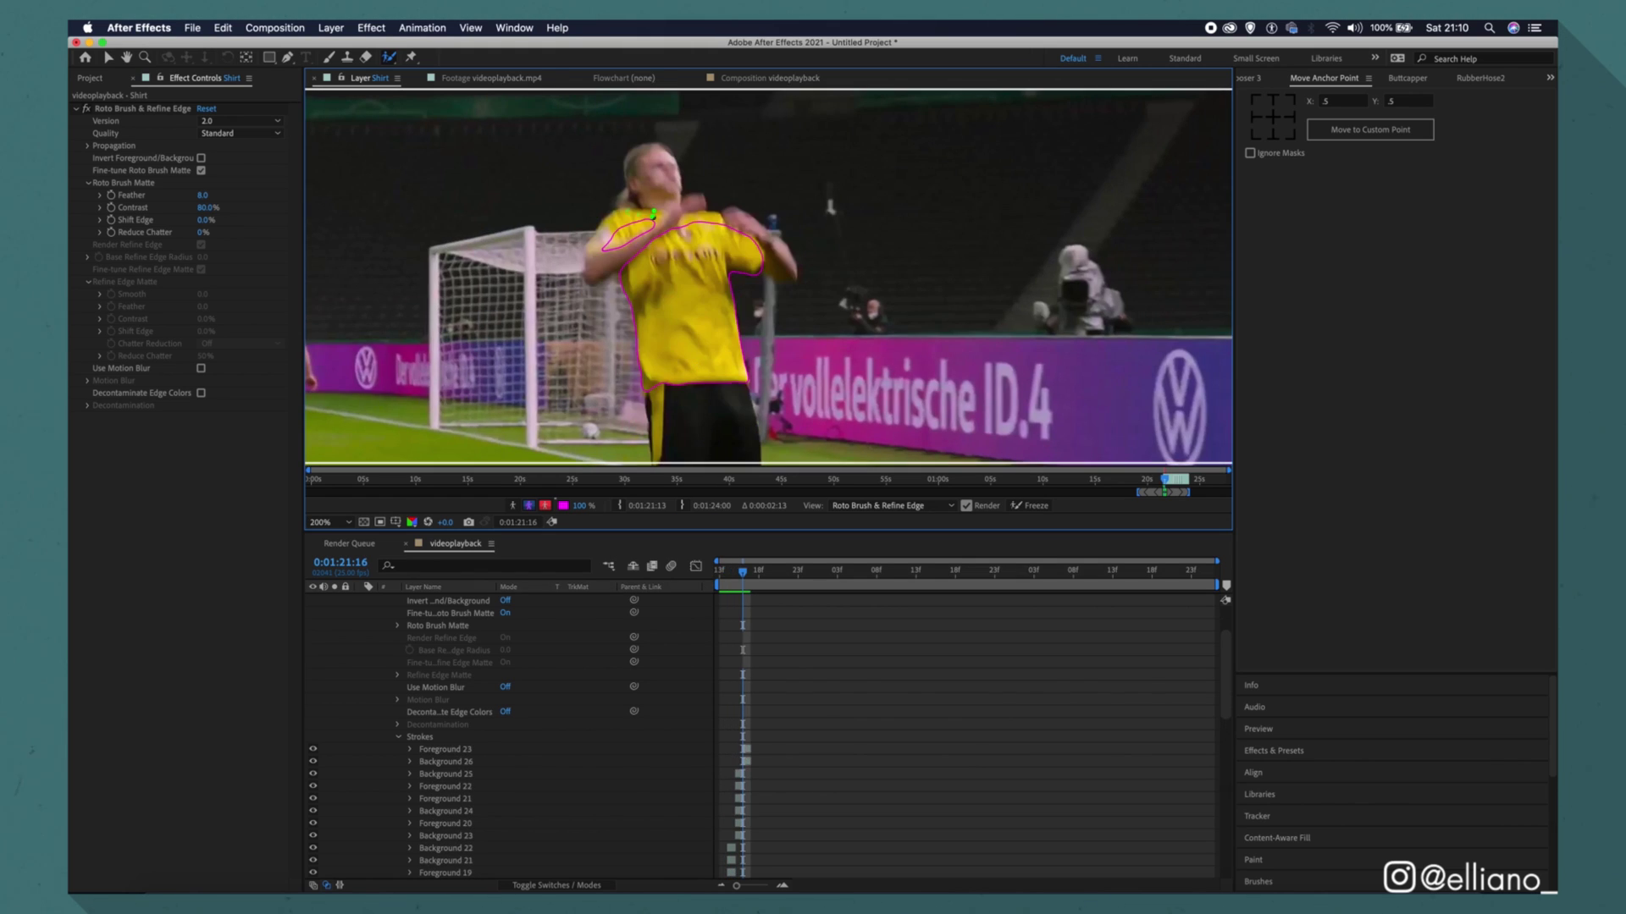
{"action": "key", "text": "Page_Down"}
{"action": "key", "text": "Page_Down"}
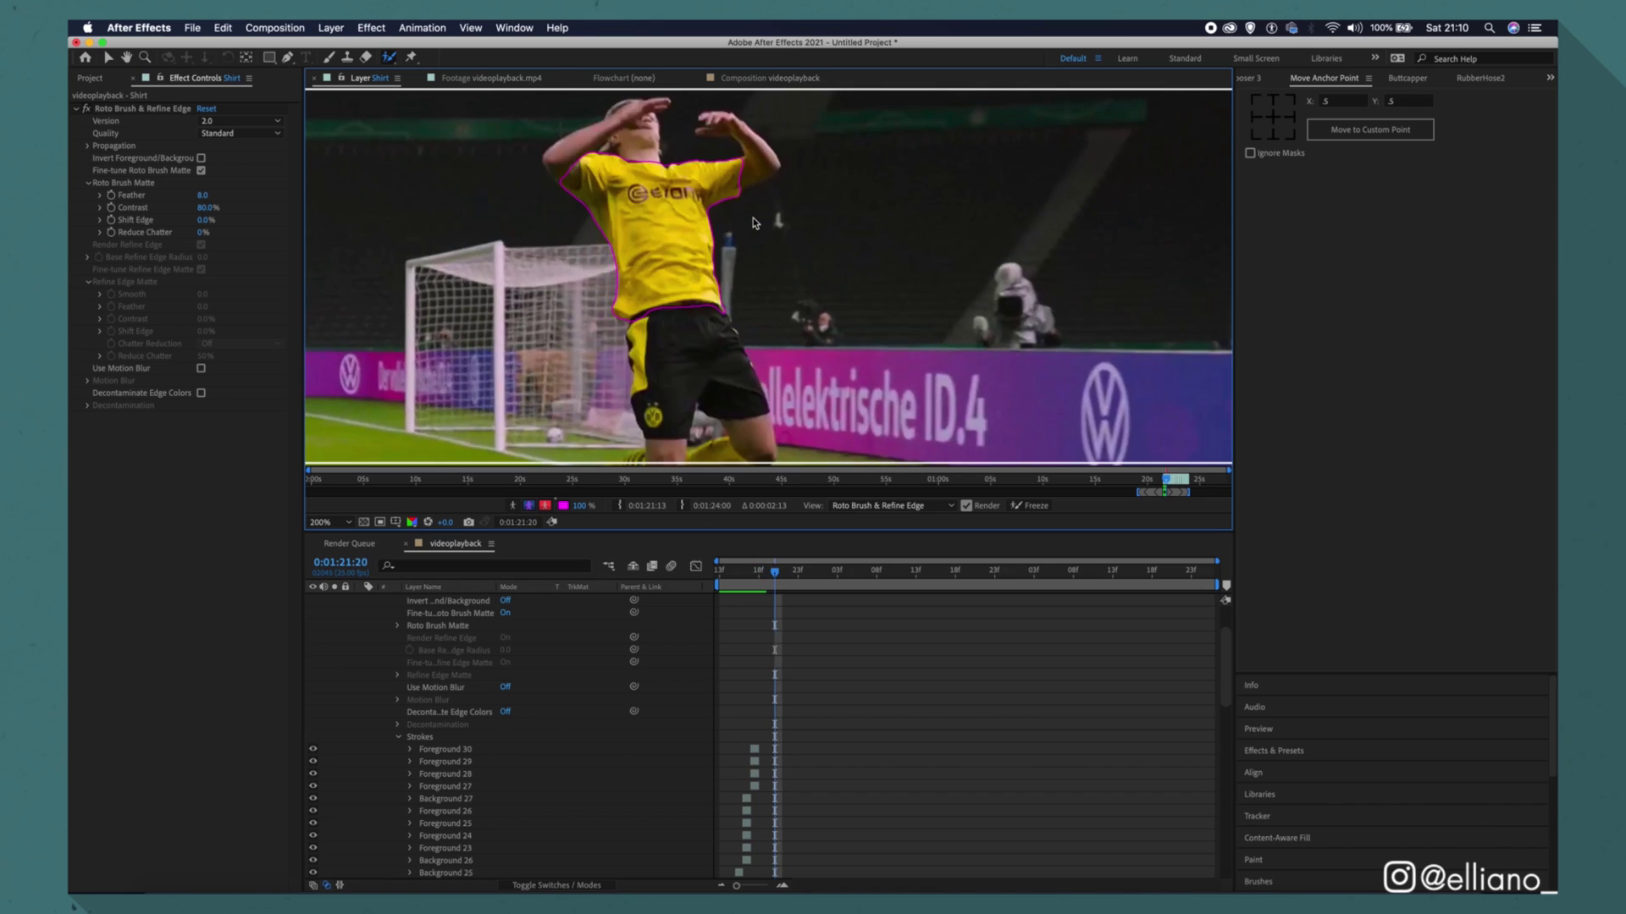
{"action": "key", "text": "Page_Down"}
{"action": "key", "text": "Page_Down"}
{"action": "key", "text": "Page_Down"}
{"action": "key", "text": "Page_Down"}
{"action": "key", "text": "Page_Down"}
{"action": "key", "text": "Page_Down"}
{"action": "key", "text": "Page_Down"}
{"action": "key", "text": "Page_Down"}
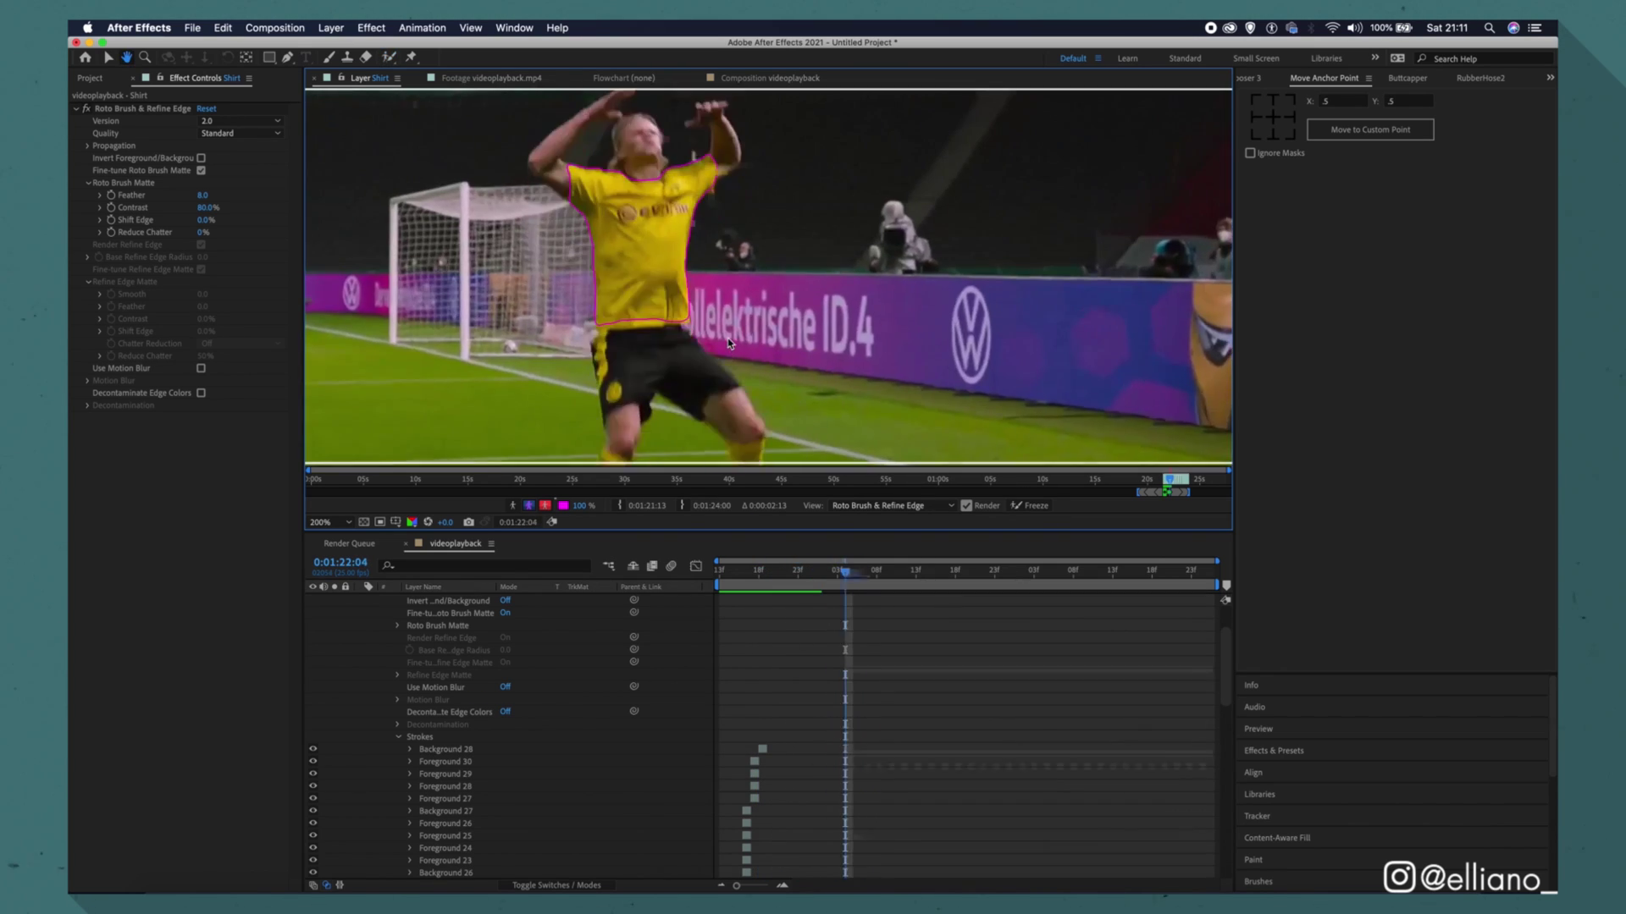
{"action": "key", "text": "Page_Down"}
{"action": "key", "text": "Page_Down"}
{"action": "key", "text": "Page_Down"}
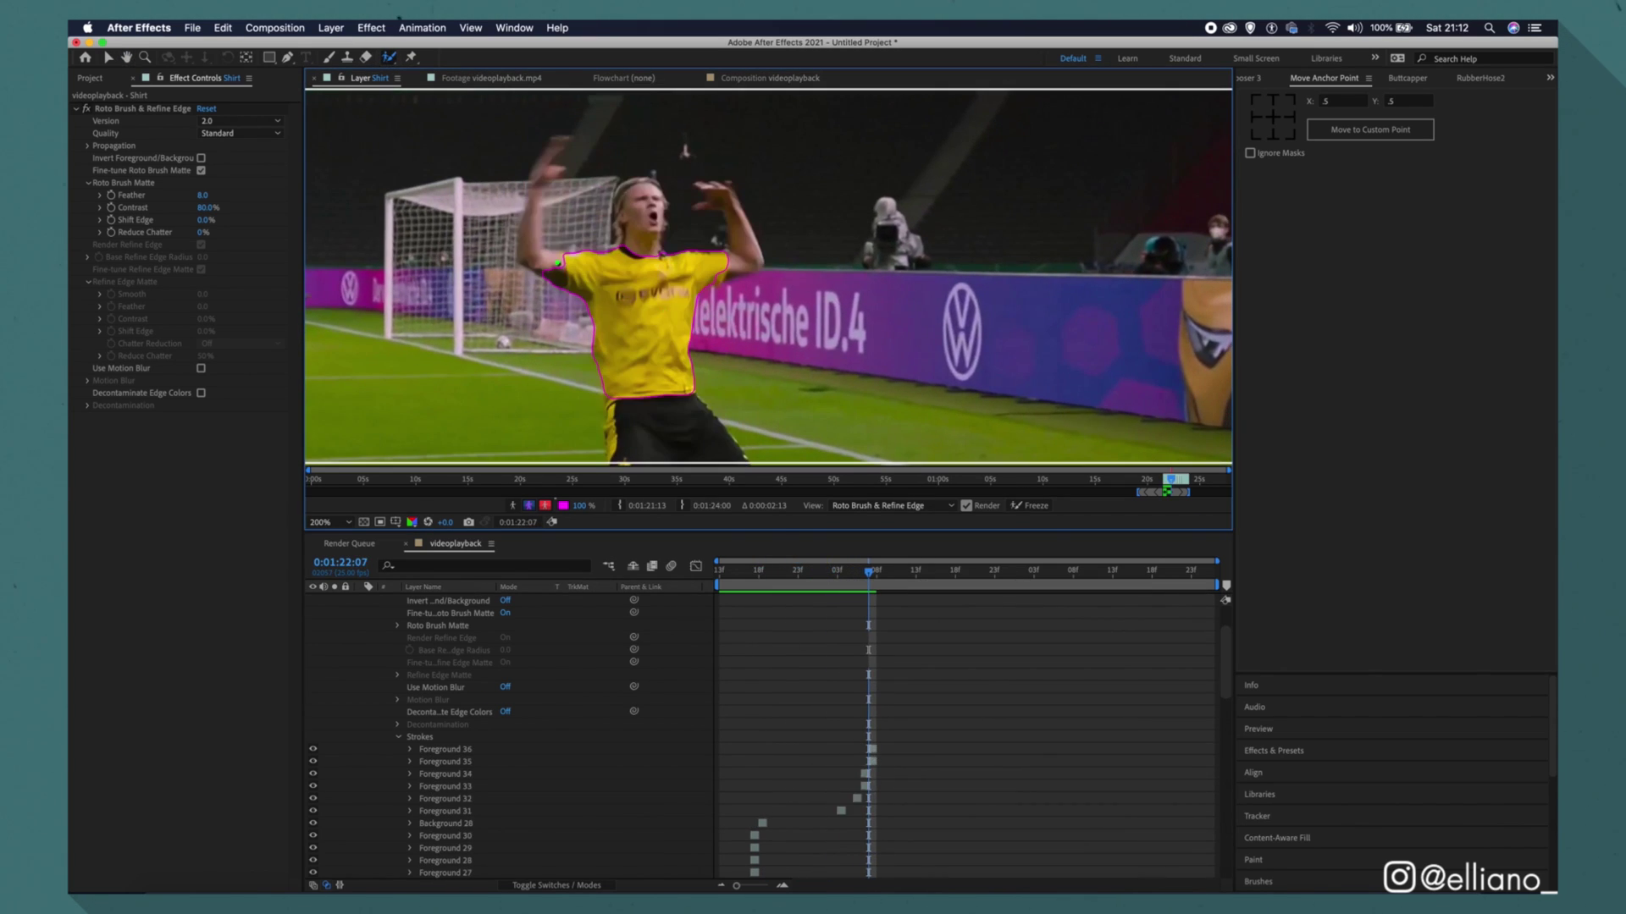
{"action": "key", "text": "Page_Down"}
{"action": "key", "text": "Page_Down"}
{"action": "key", "text": "Page_Down"}
{"action": "key", "text": "Page_Down"}
{"action": "key", "text": "Page_Down"}
{"action": "key", "text": "Page_Down"}
{"action": "key", "text": "Page_Down"}
{"action": "key", "text": "Page_Down"}
{"action": "key", "text": "Page_Down"}
{"action": "key", "text": "Page_Down"}
{"action": "key", "text": "Page_Down"}
{"action": "key", "text": "Page_Down"}
{"action": "key", "text": "Page_Down"}
{"action": "key", "text": "Page_Down"}
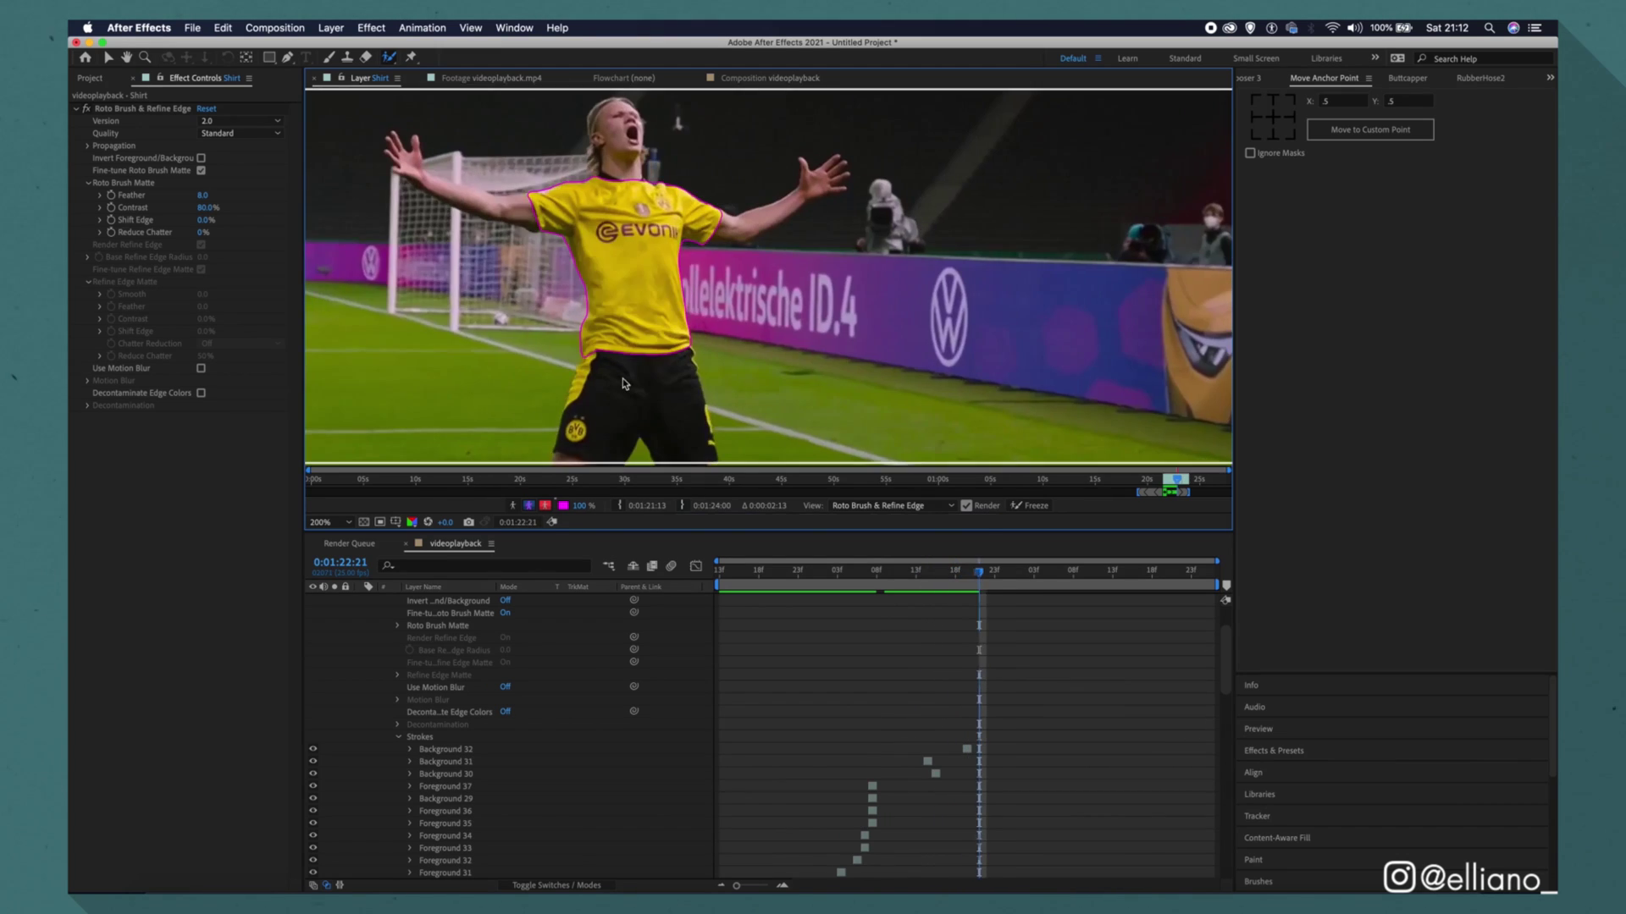
{"action": "key", "text": "Page_Down"}
{"action": "key", "text": "Page_Down"}
{"action": "key", "text": "Page_Down"}
{"action": "key", "text": "Page_Down"}
{"action": "key", "text": "Page_Down"}
{"action": "key", "text": "Page_Down"}
{"action": "key", "text": "Page_Down"}
{"action": "key", "text": "Page_Down"}
{"action": "key", "text": "Page_Down"}
{"action": "key", "text": "Page_Down"}
{"action": "key", "text": "Page_Down"}
{"action": "key", "text": "Page_Down"}
{"action": "key", "text": "Page_Down"}
{"action": "key", "text": "Page_Down"}
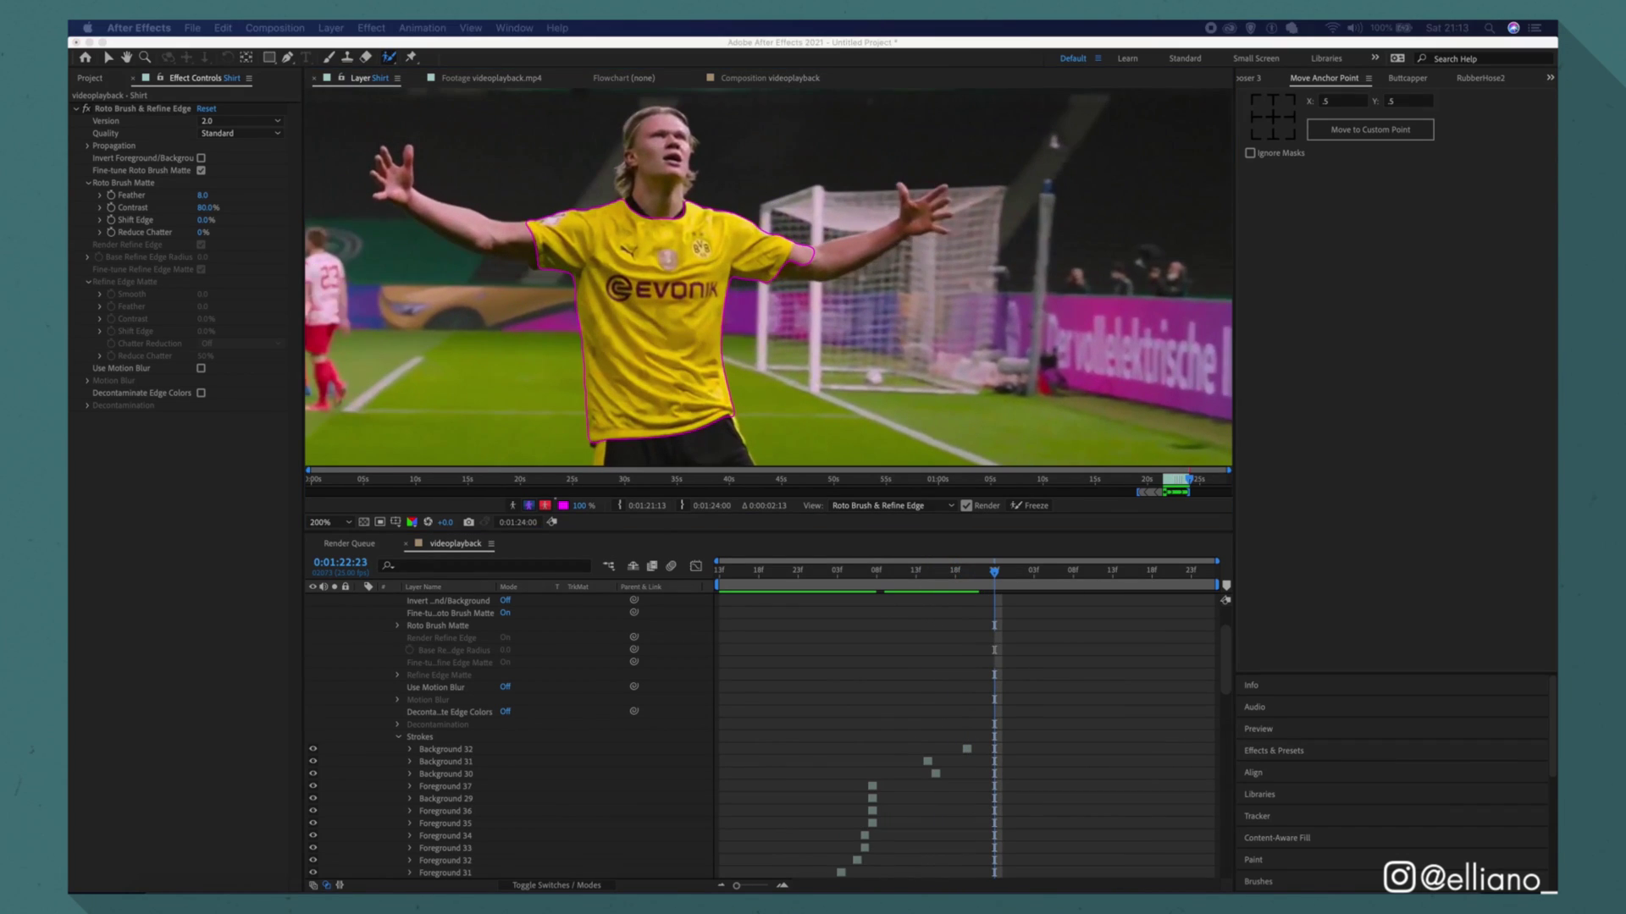
- Hide layer 2's original footage in the videoplayback comp and preview the isolated shirt
{"action": "left_click", "coordinate": [753, 81]}
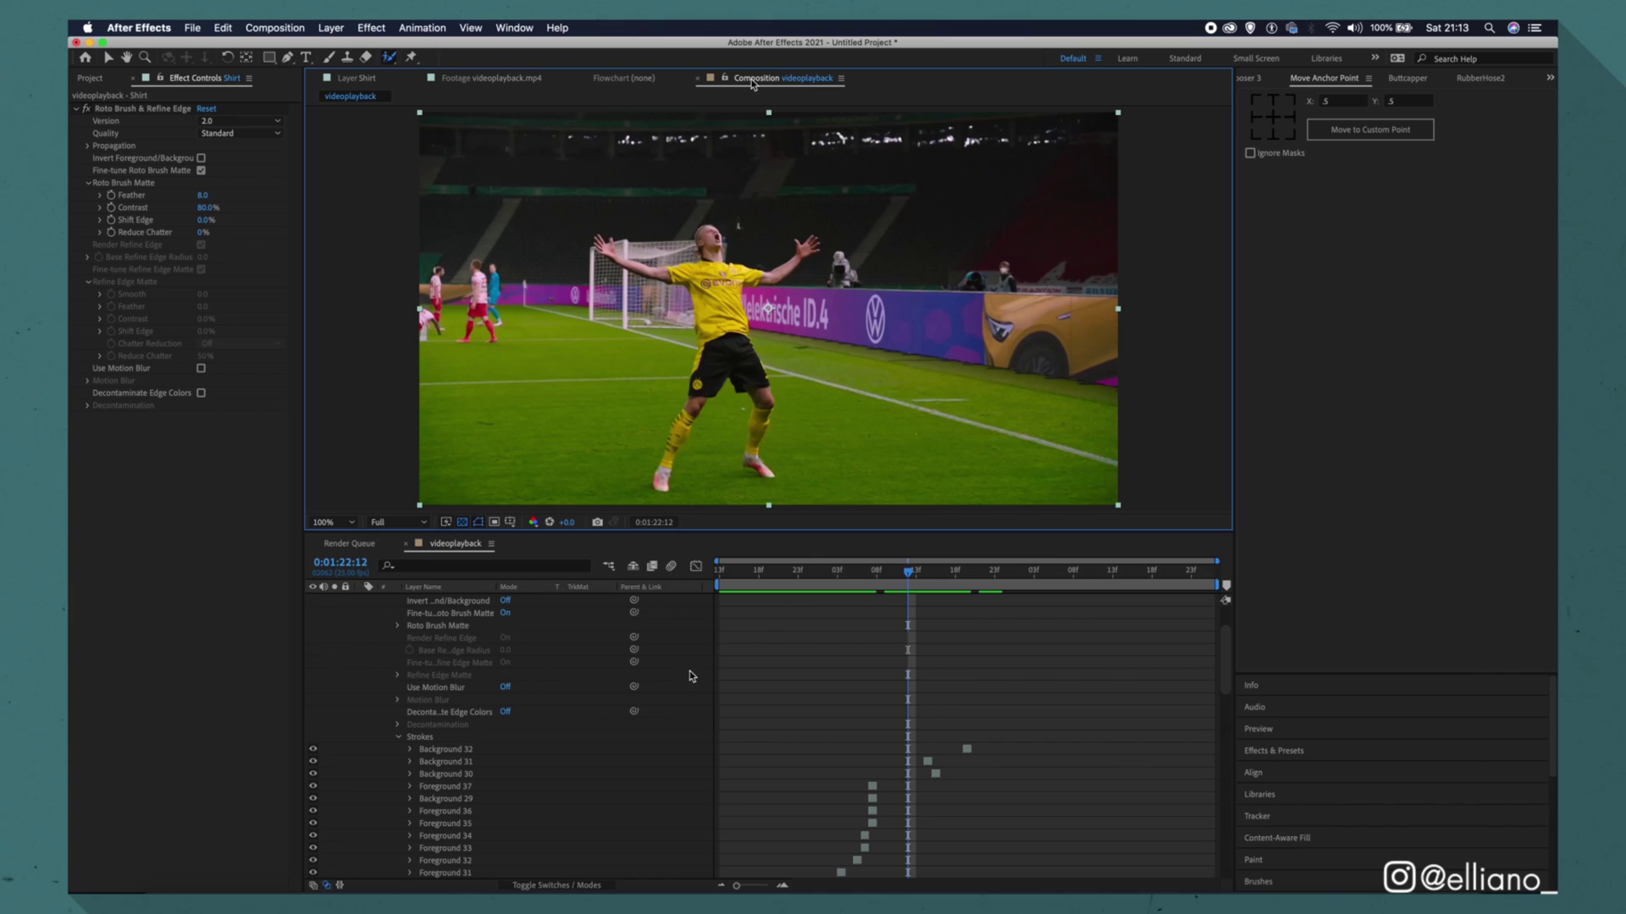
{"action": "scroll", "coordinate": [405, 673], "scroll_direction": "down", "scroll_amount": 15}
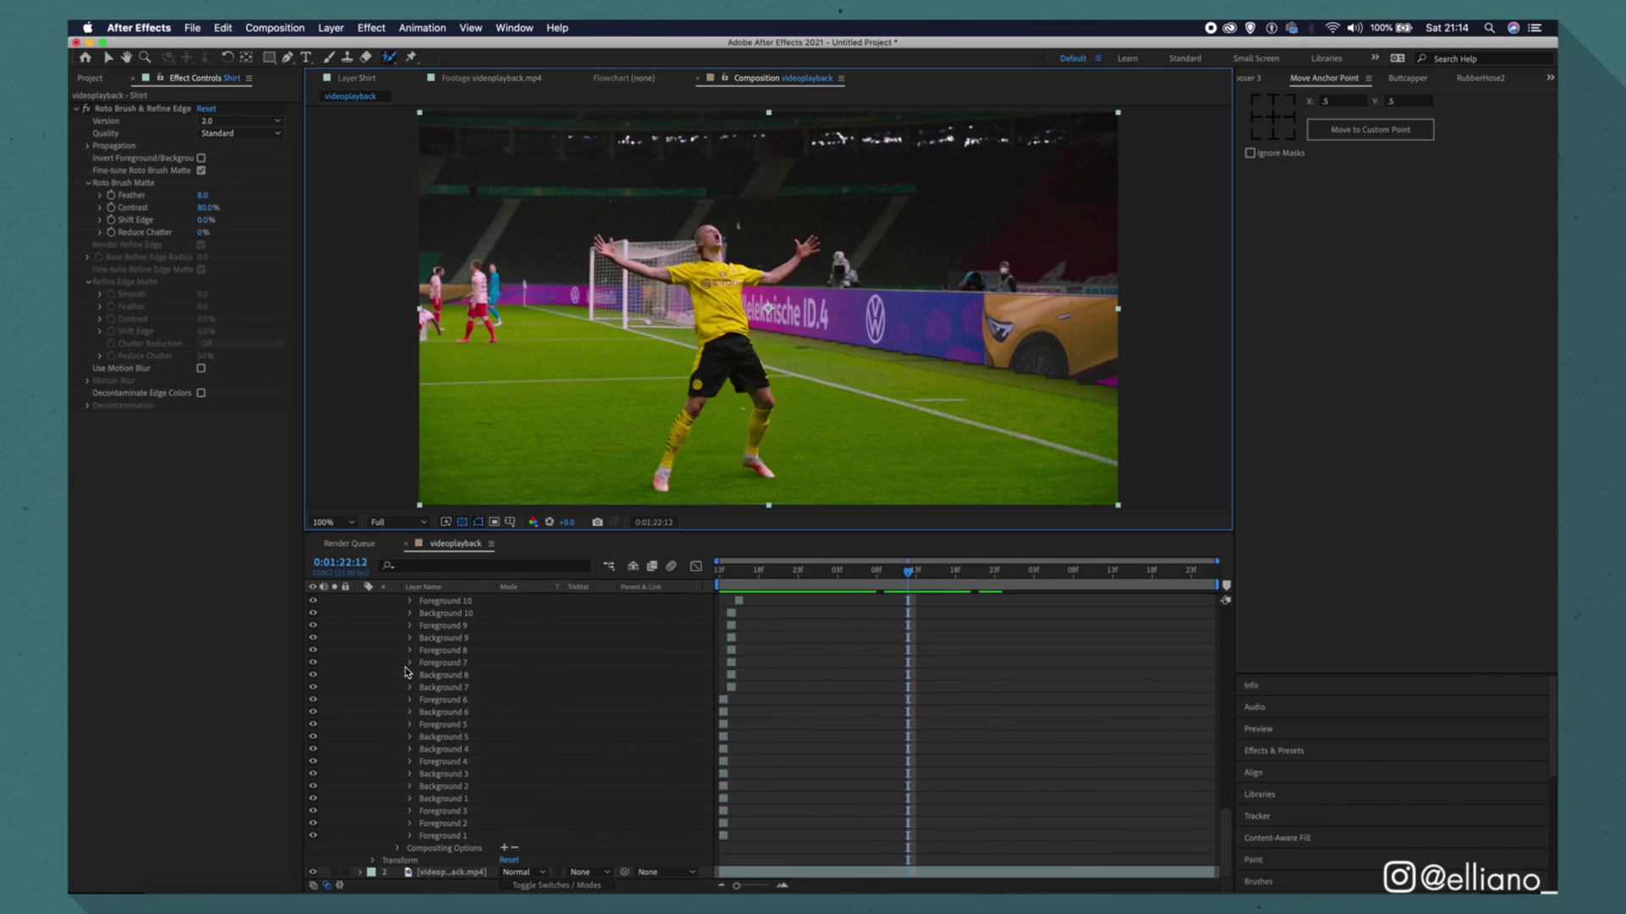
{"action": "left_click", "coordinate": [312, 873]}
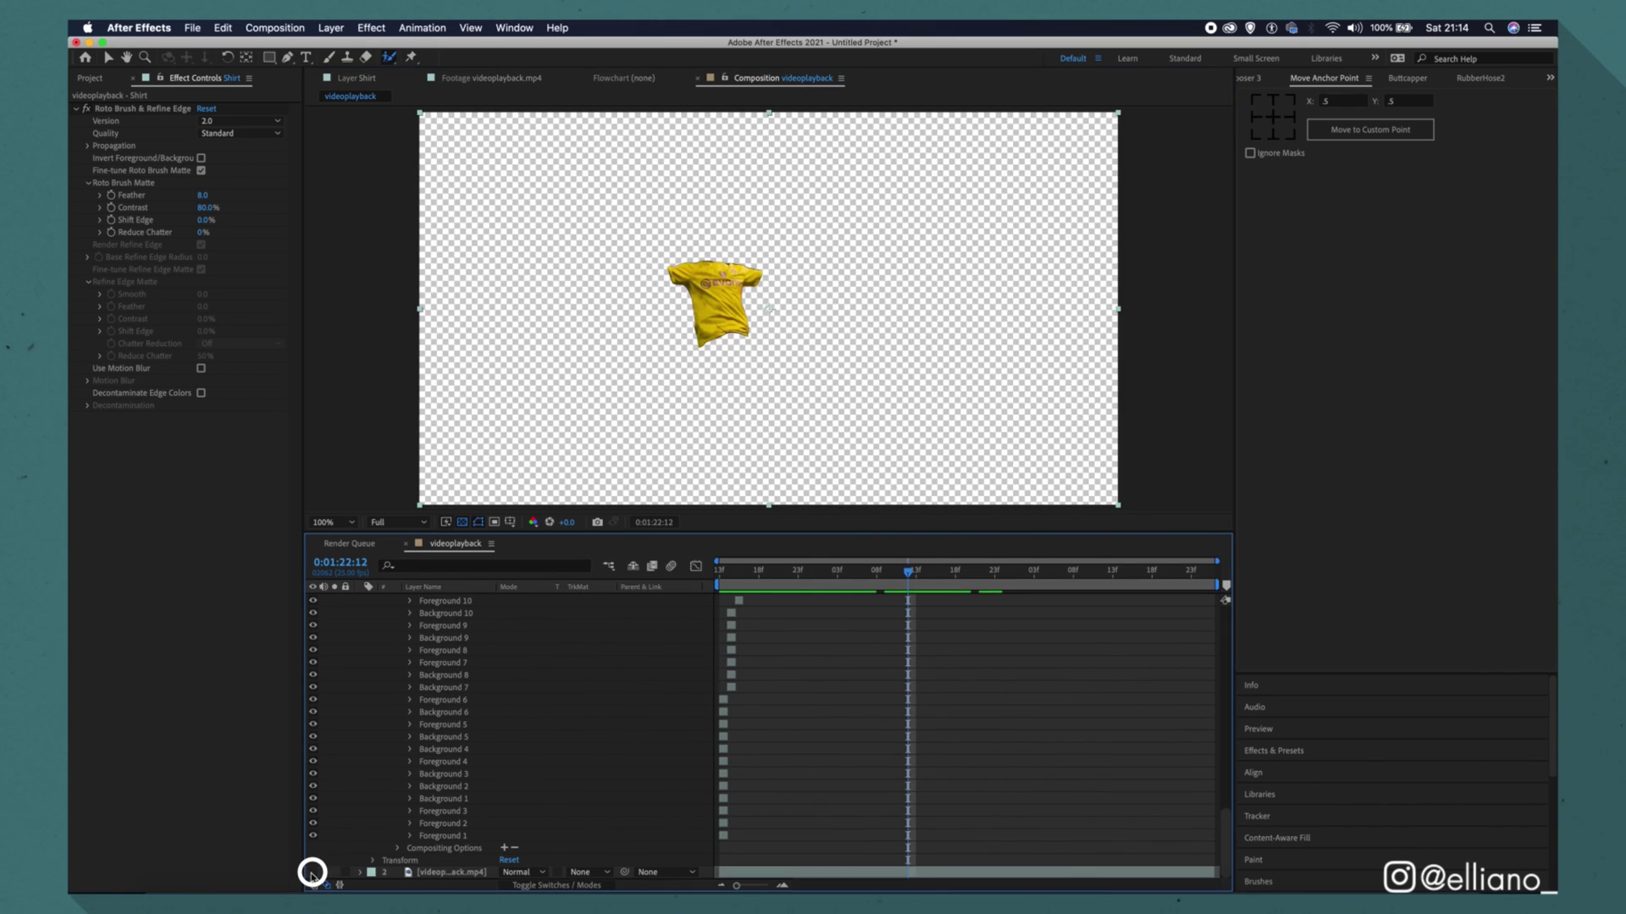
{"action": "key", "text": "space"}
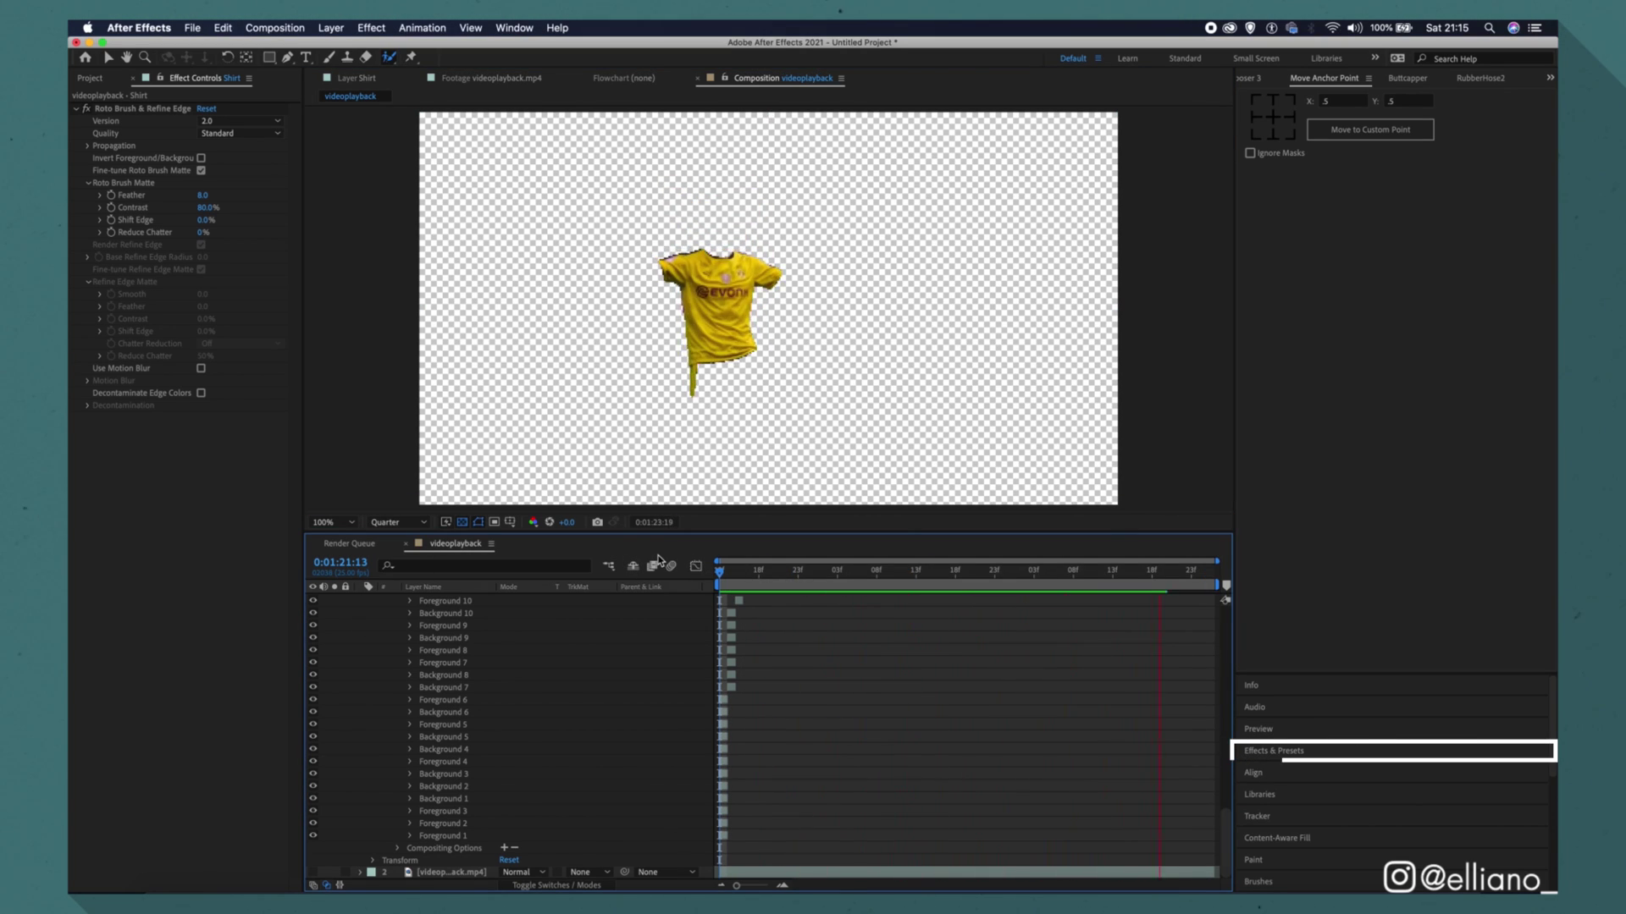
- Apply the Fill effect from Effects & Presets to the Shirt layer
{"action": "left_click", "coordinate": [1270, 751]}
{"action": "type", "text": "fill"}
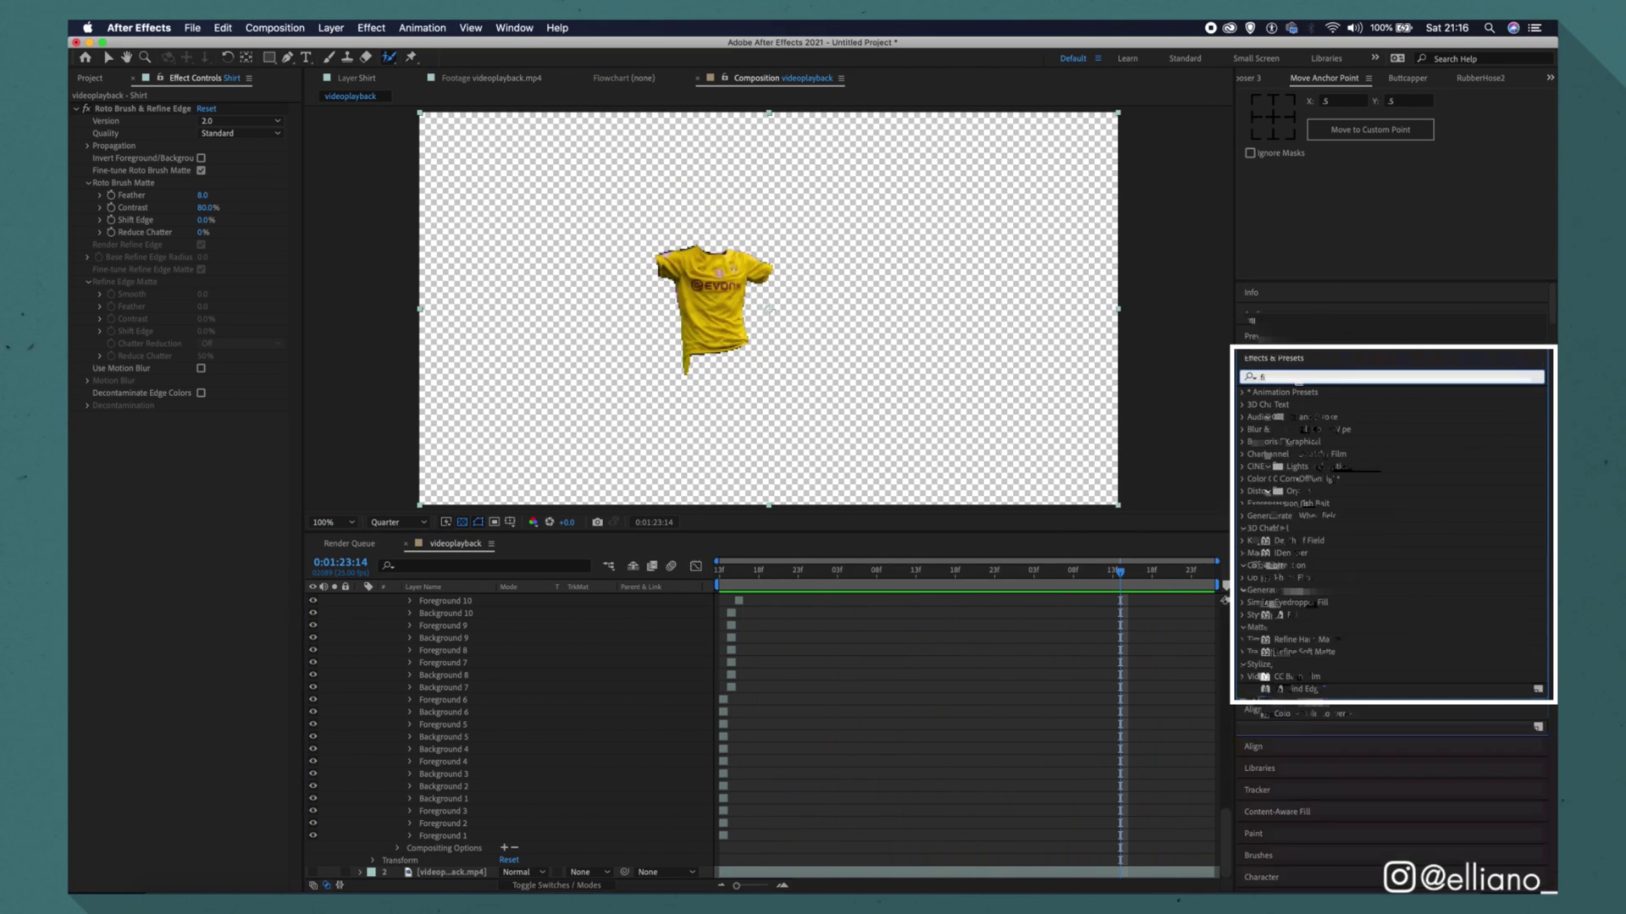
{"action": "double_click", "coordinate": [1293, 466]}
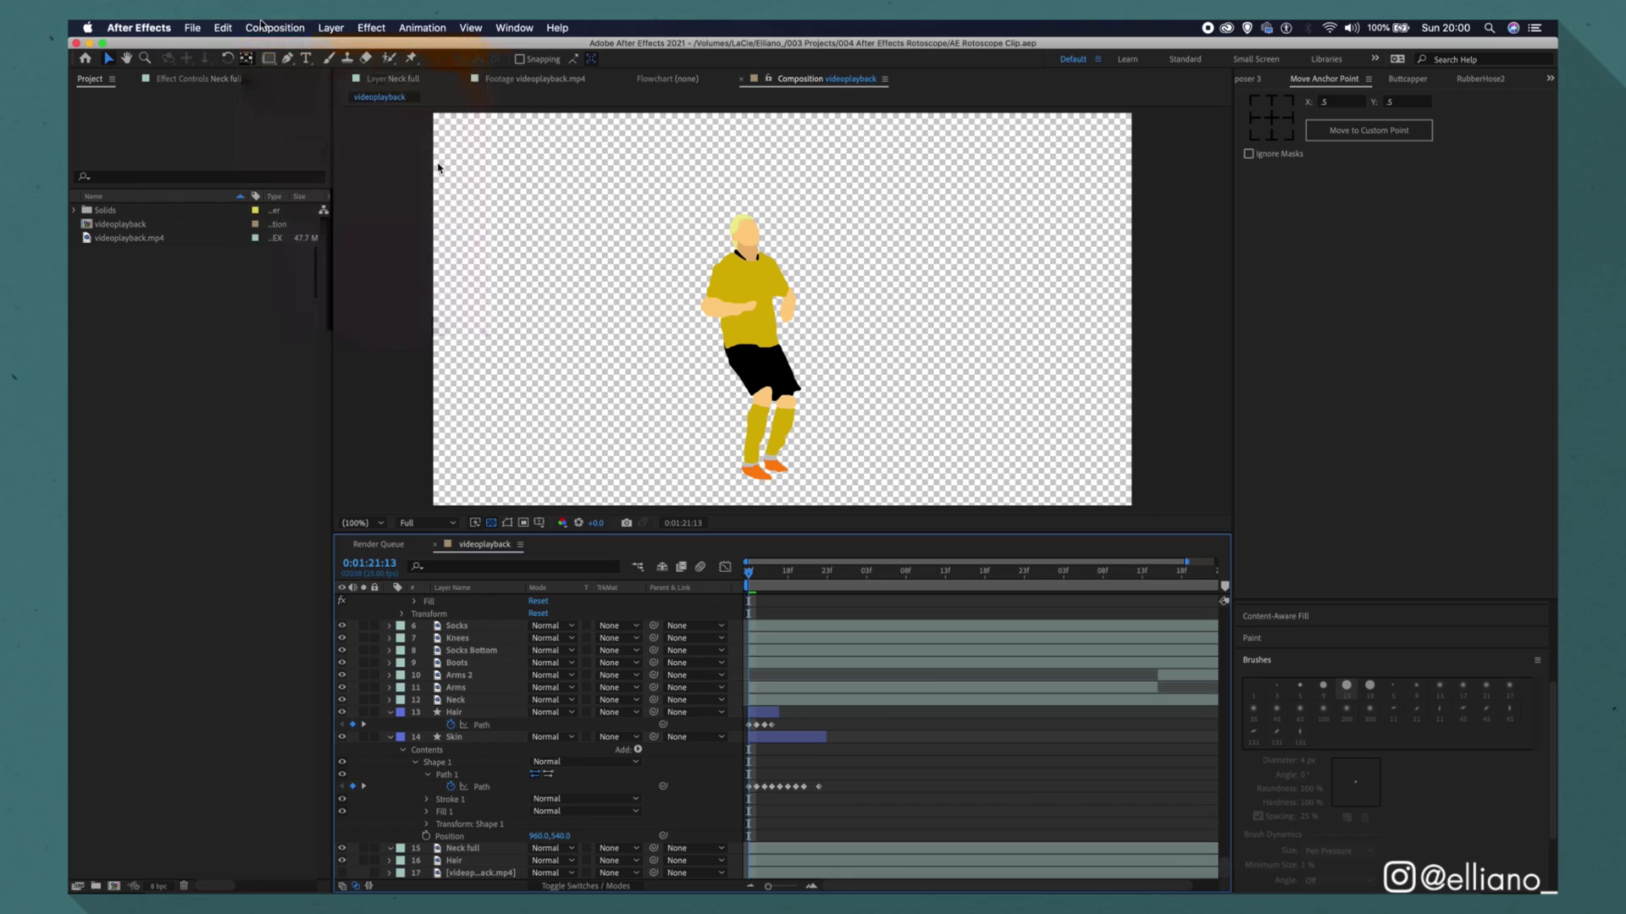
- Set the new composition's frame rate to 25 fps and clear its default name
{"action": "left_click", "coordinate": [387, 433]}
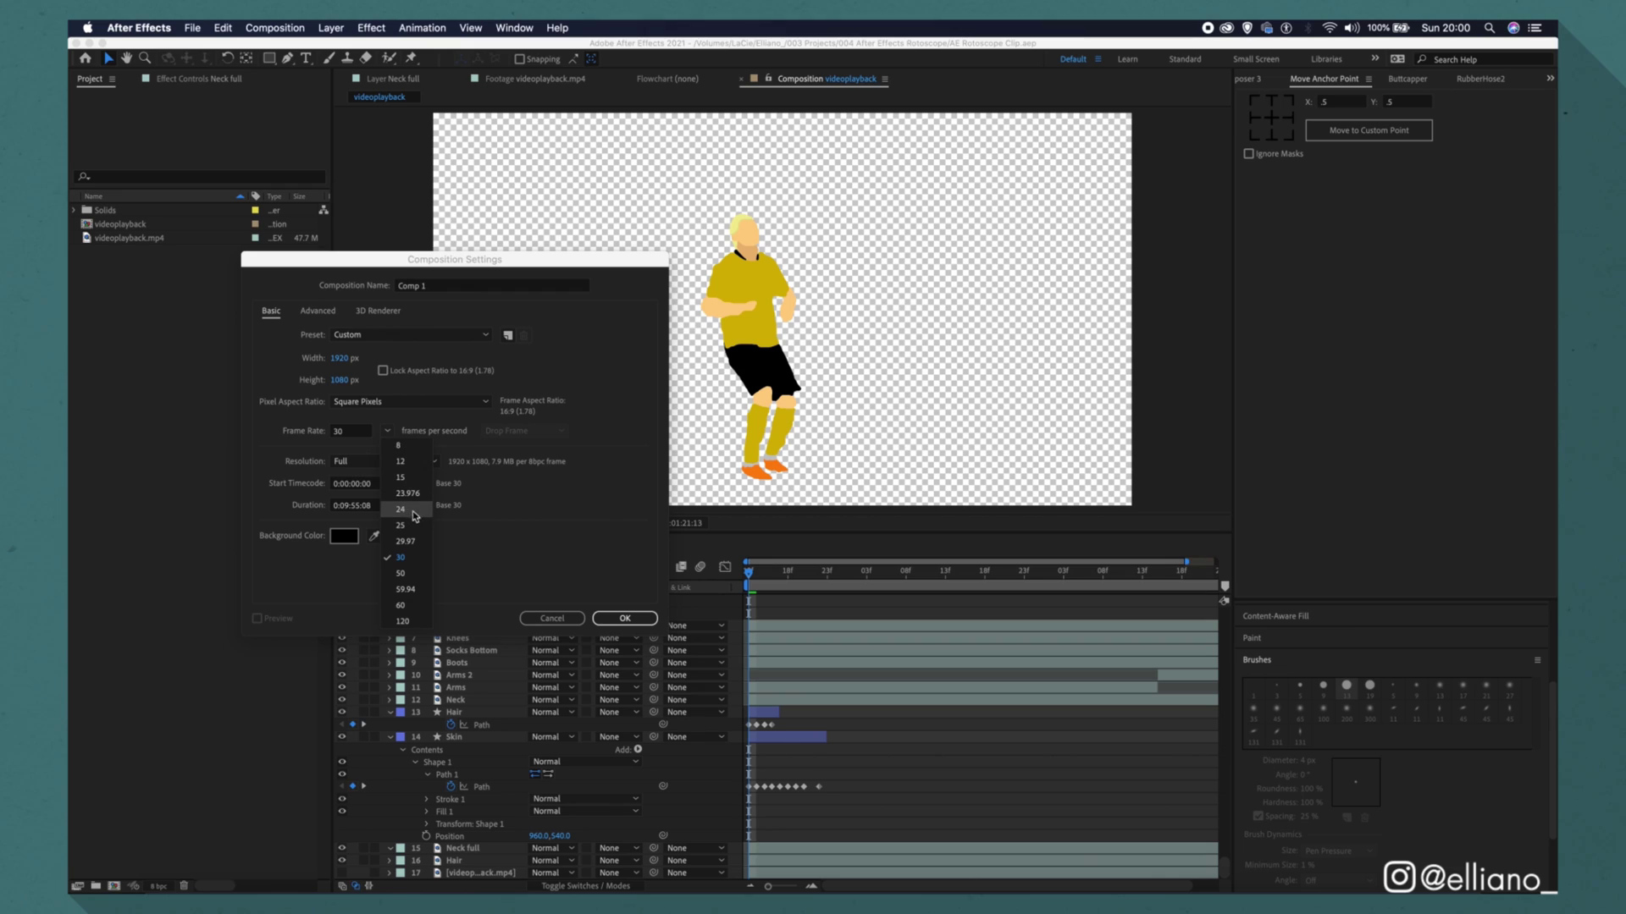
{"action": "left_click", "coordinate": [406, 525]}
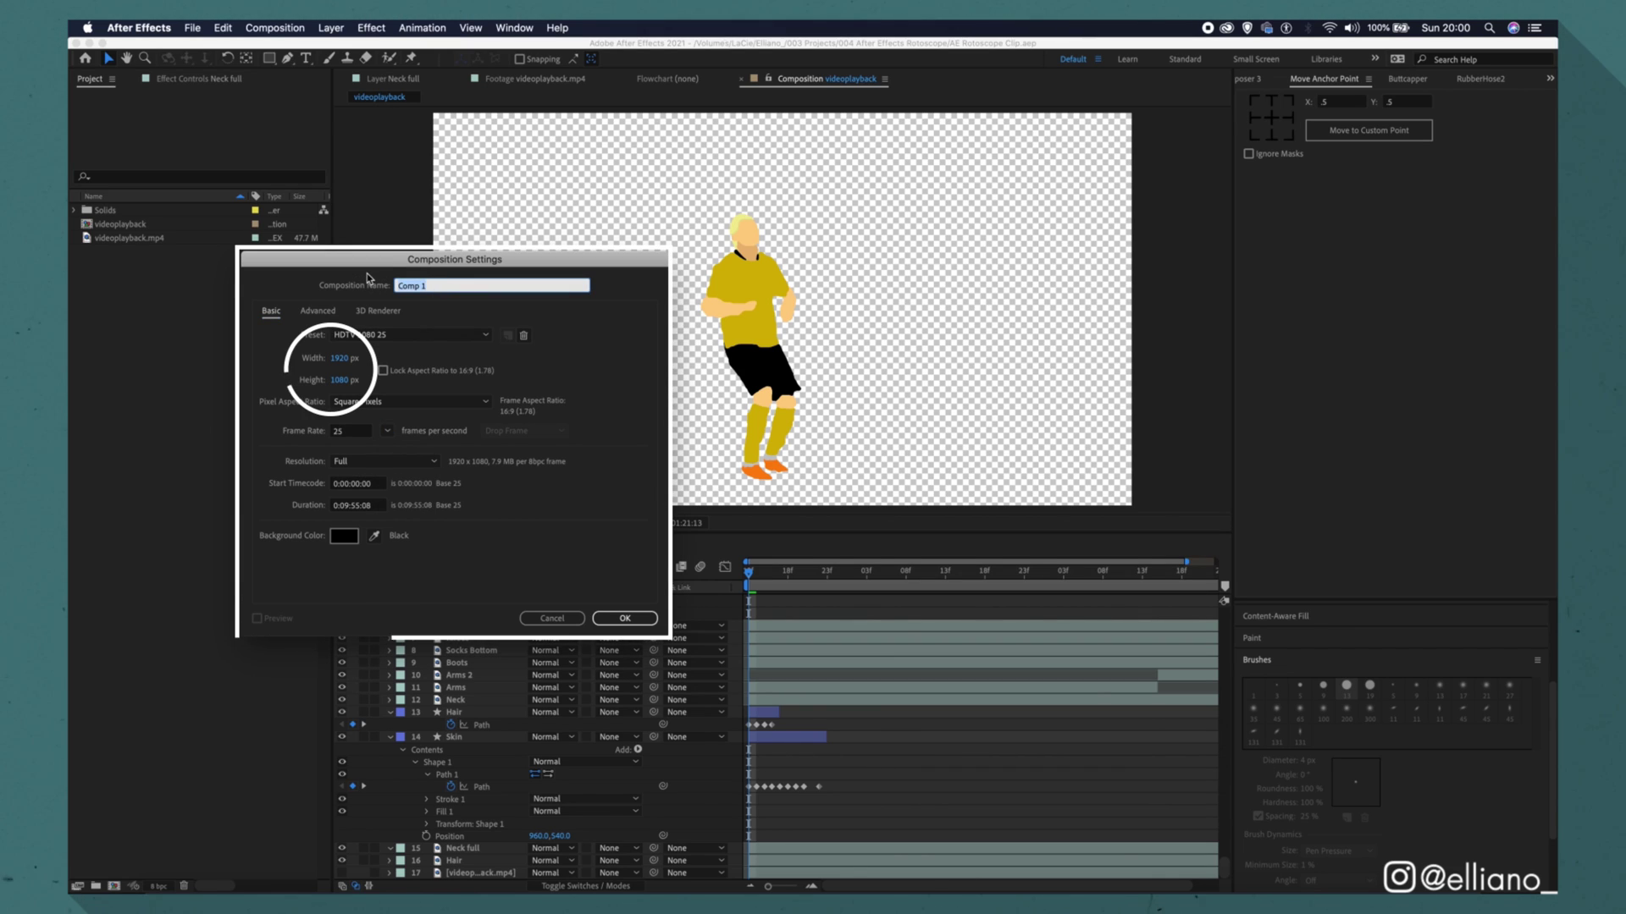
{"action": "key", "text": "BackSpace"}
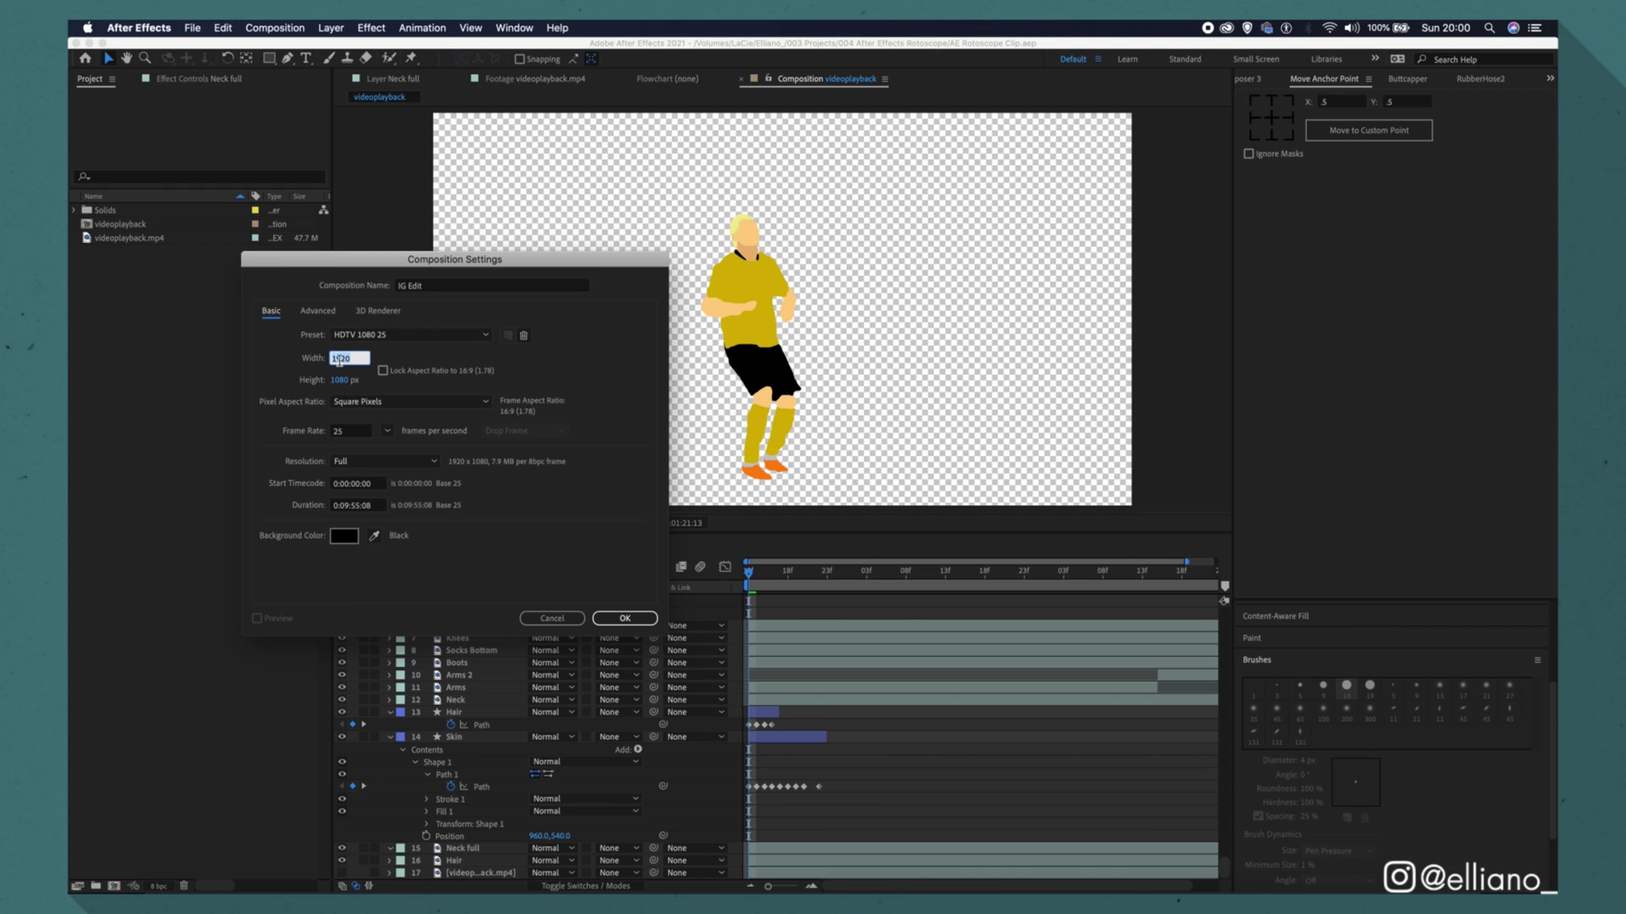
- Create the IG Edit comp and place the videoplayback comp into its timeline
{"action": "key", "text": "Return"}
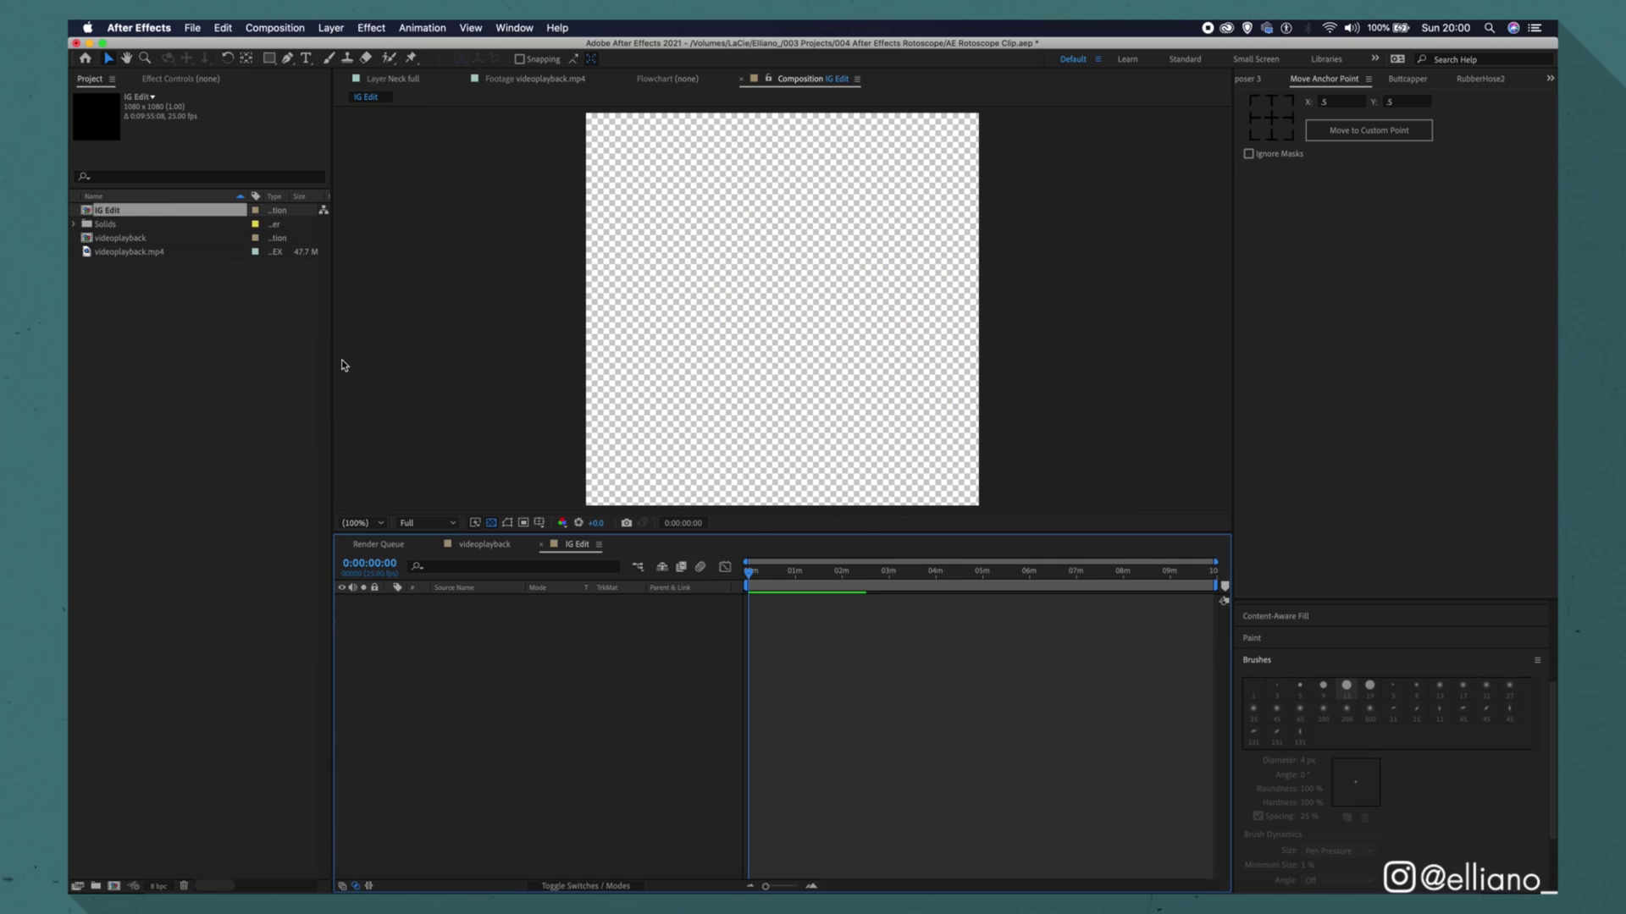
{"action": "left_click", "coordinate": [98, 239]}
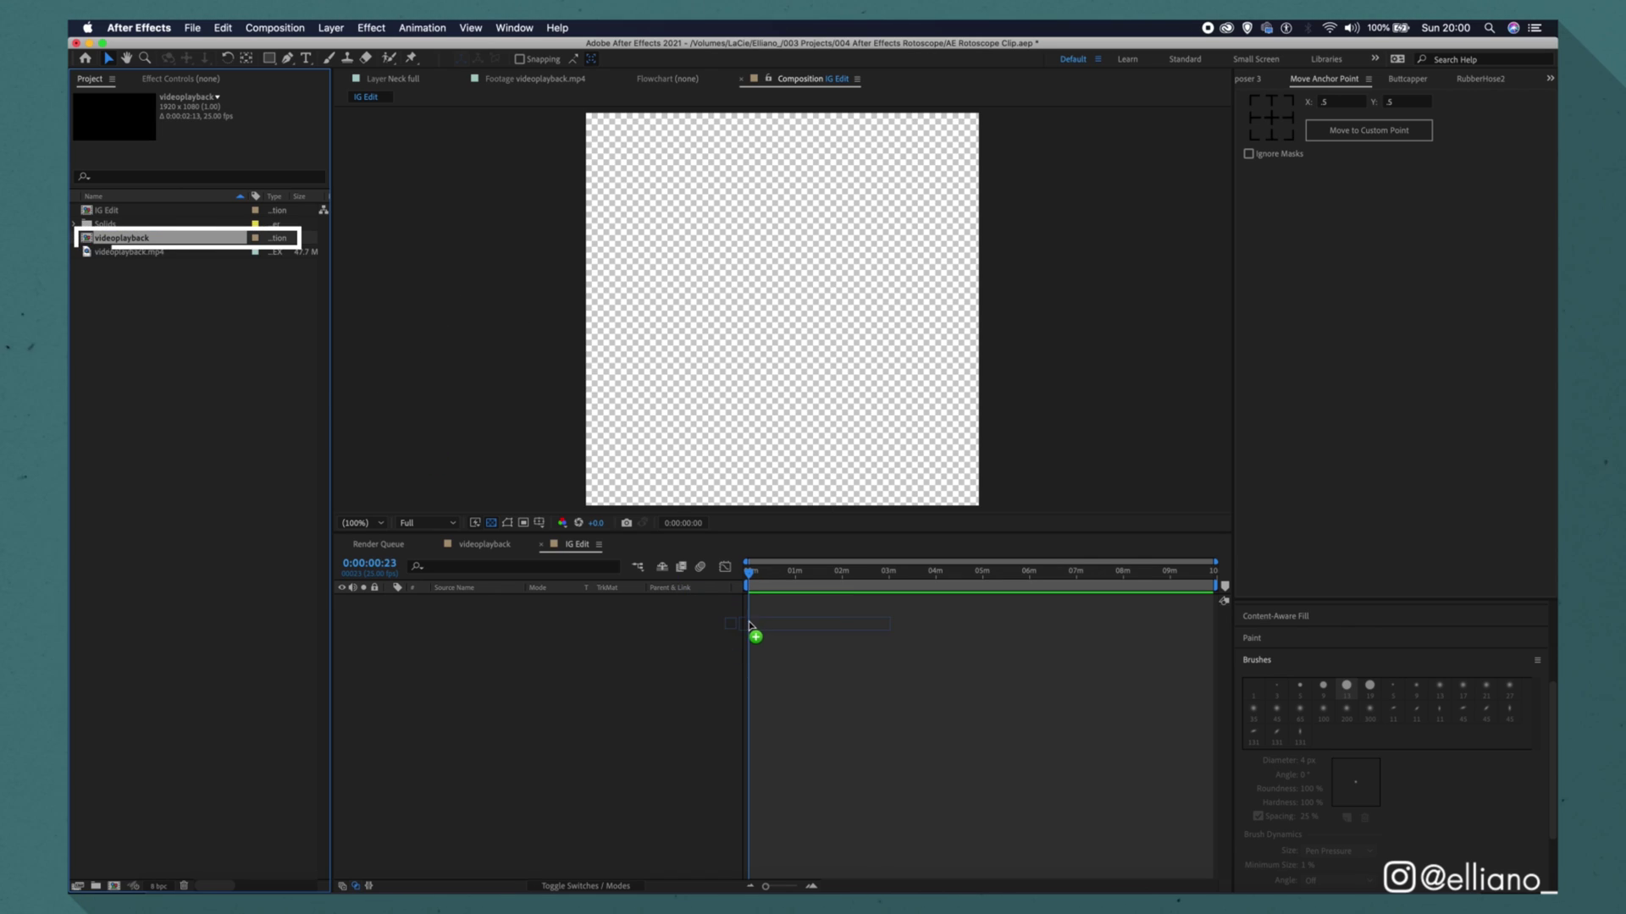
{"action": "left_click_drag", "start_coordinate": [737, 624], "coordinate": [741, 626]}
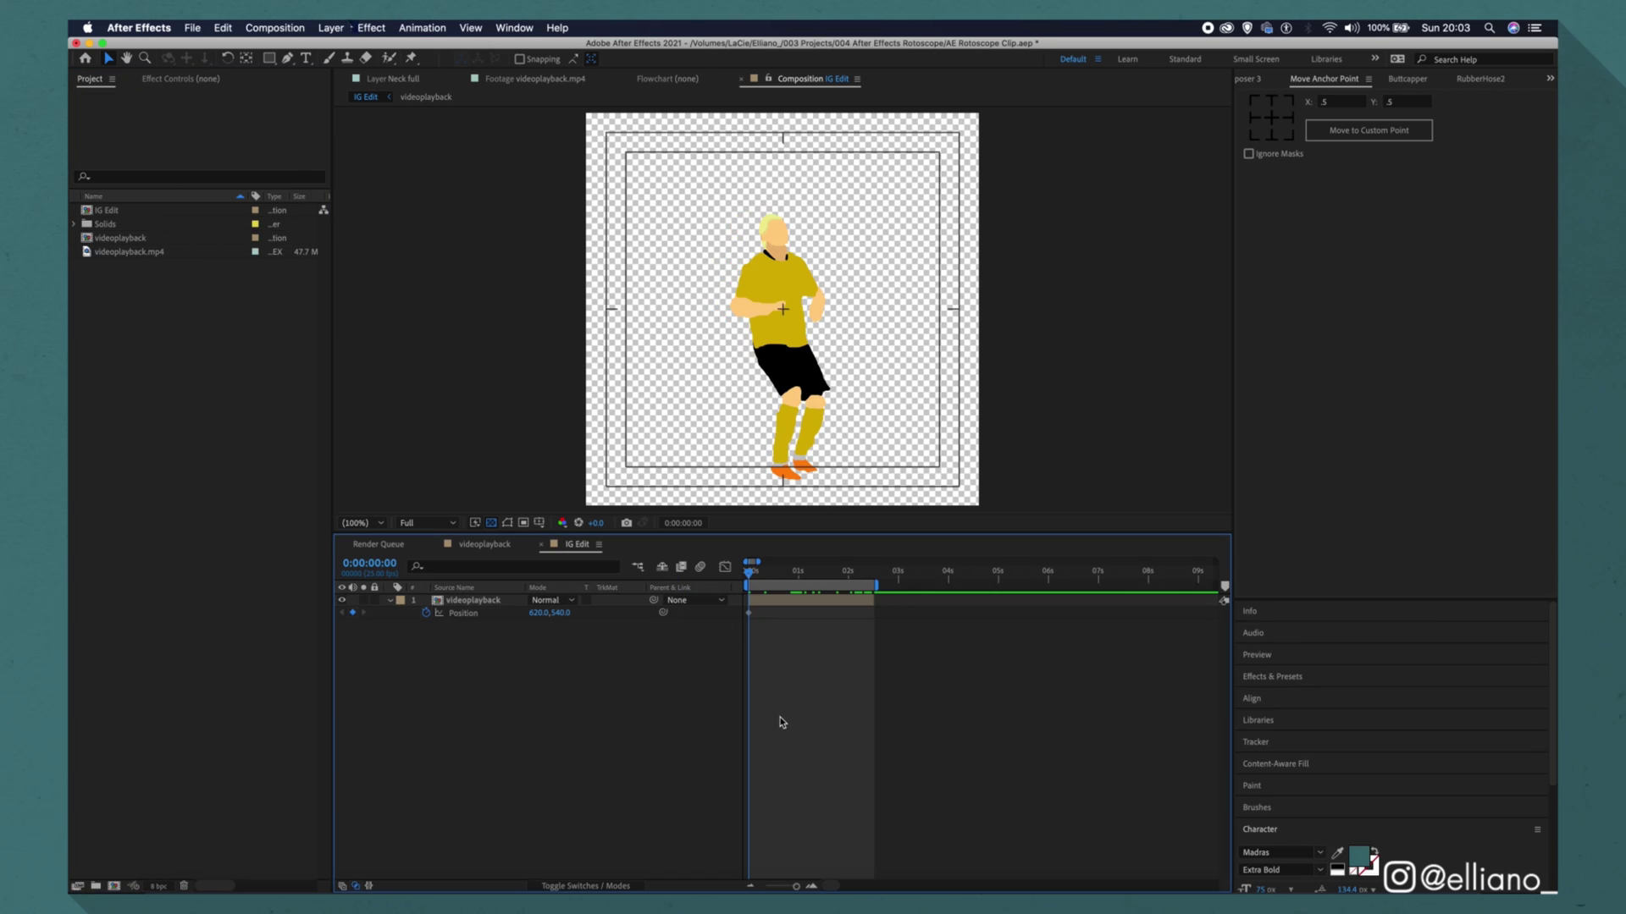
- Add a full-frame teal Medium Gray-Cyan solid layer to IG Edit
{"action": "left_click", "coordinate": [330, 28]}
{"action": "mouse_move", "coordinate": [381, 45]}
{"action": "left_click", "coordinate": [572, 64]}
{"action": "left_click", "coordinate": [947, 538]}
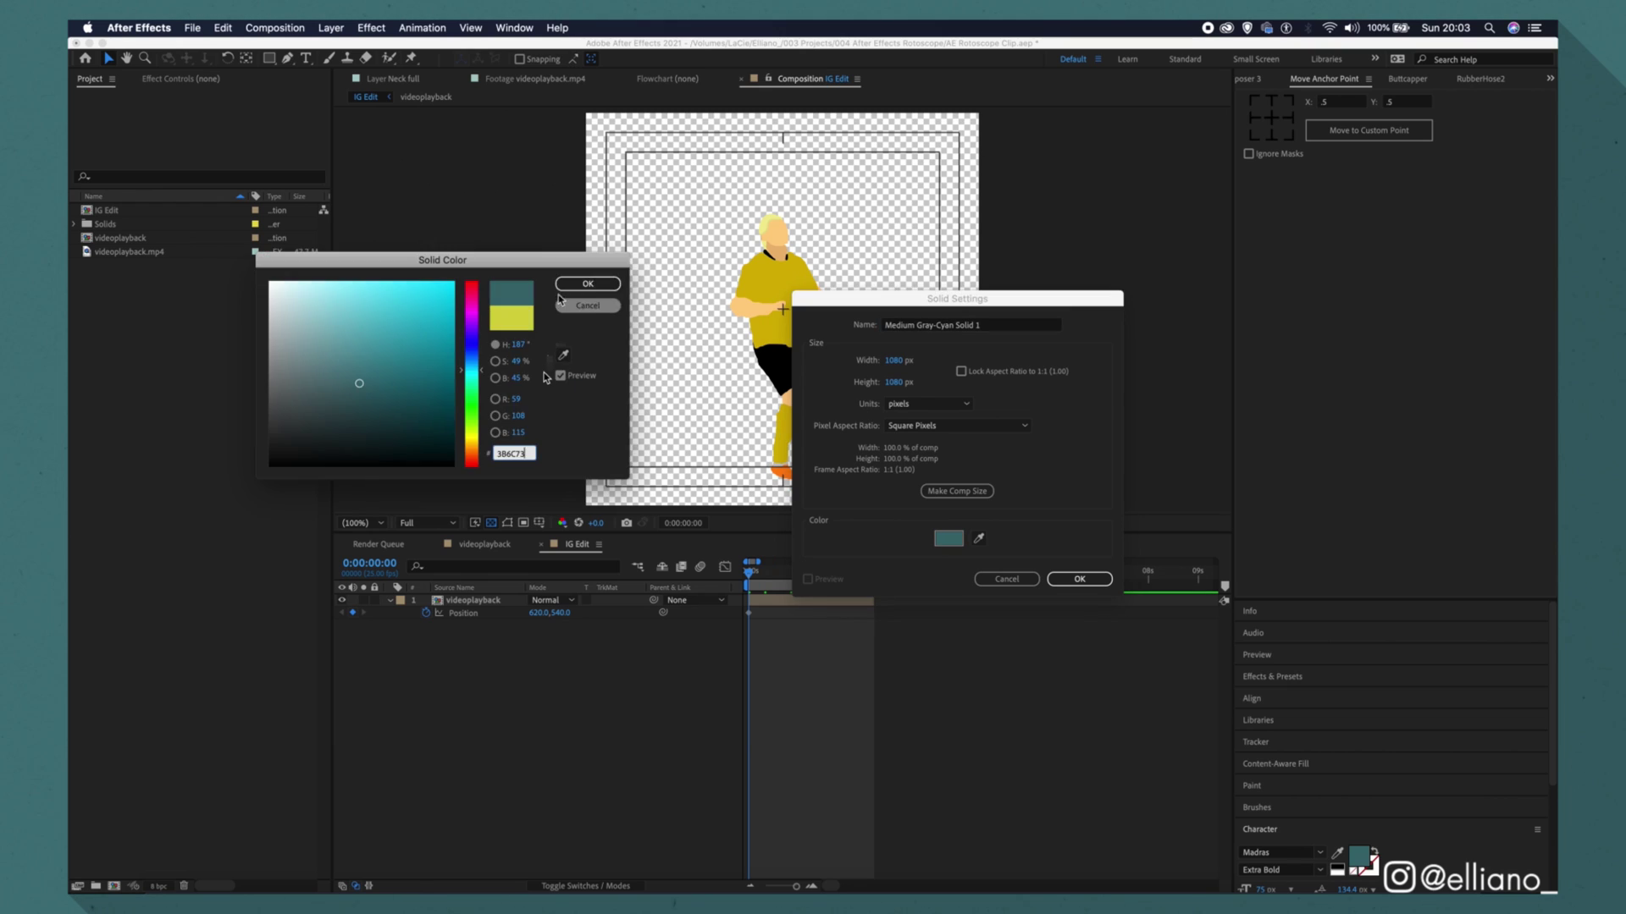
{"action": "left_click", "coordinate": [568, 279]}
{"action": "key", "text": "Return"}
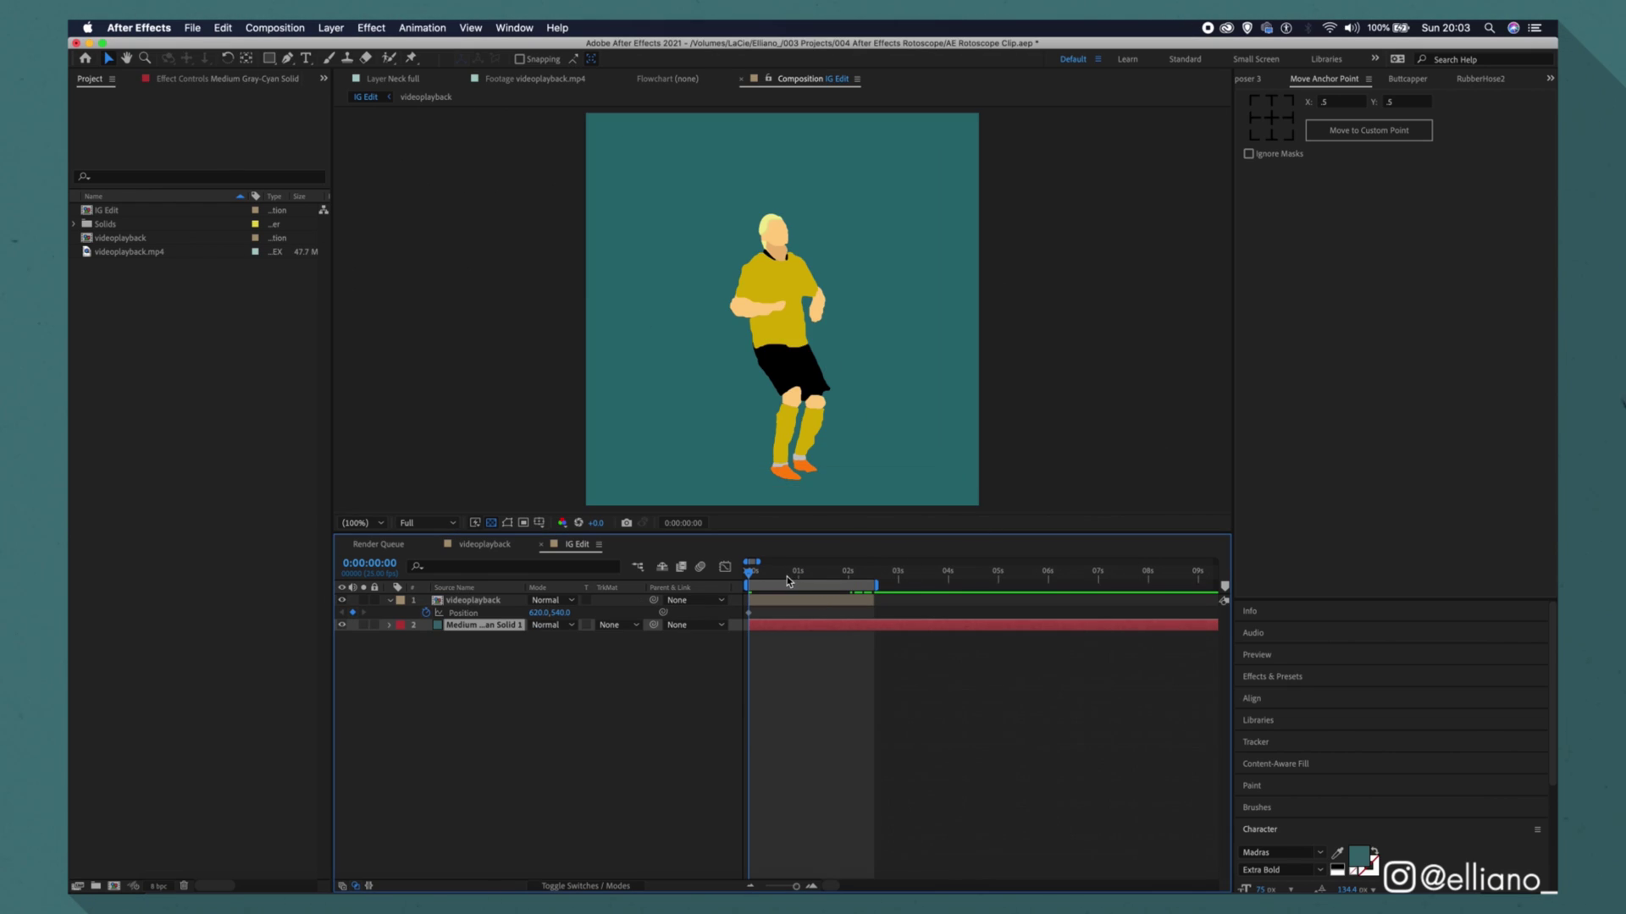
{"action": "left_click", "coordinate": [330, 28]}
- Add an adjustment layer with Posterize Time at 12.5 fps, preview it, and search effects for 'turb'
{"action": "mouse_move", "coordinate": [381, 44]}
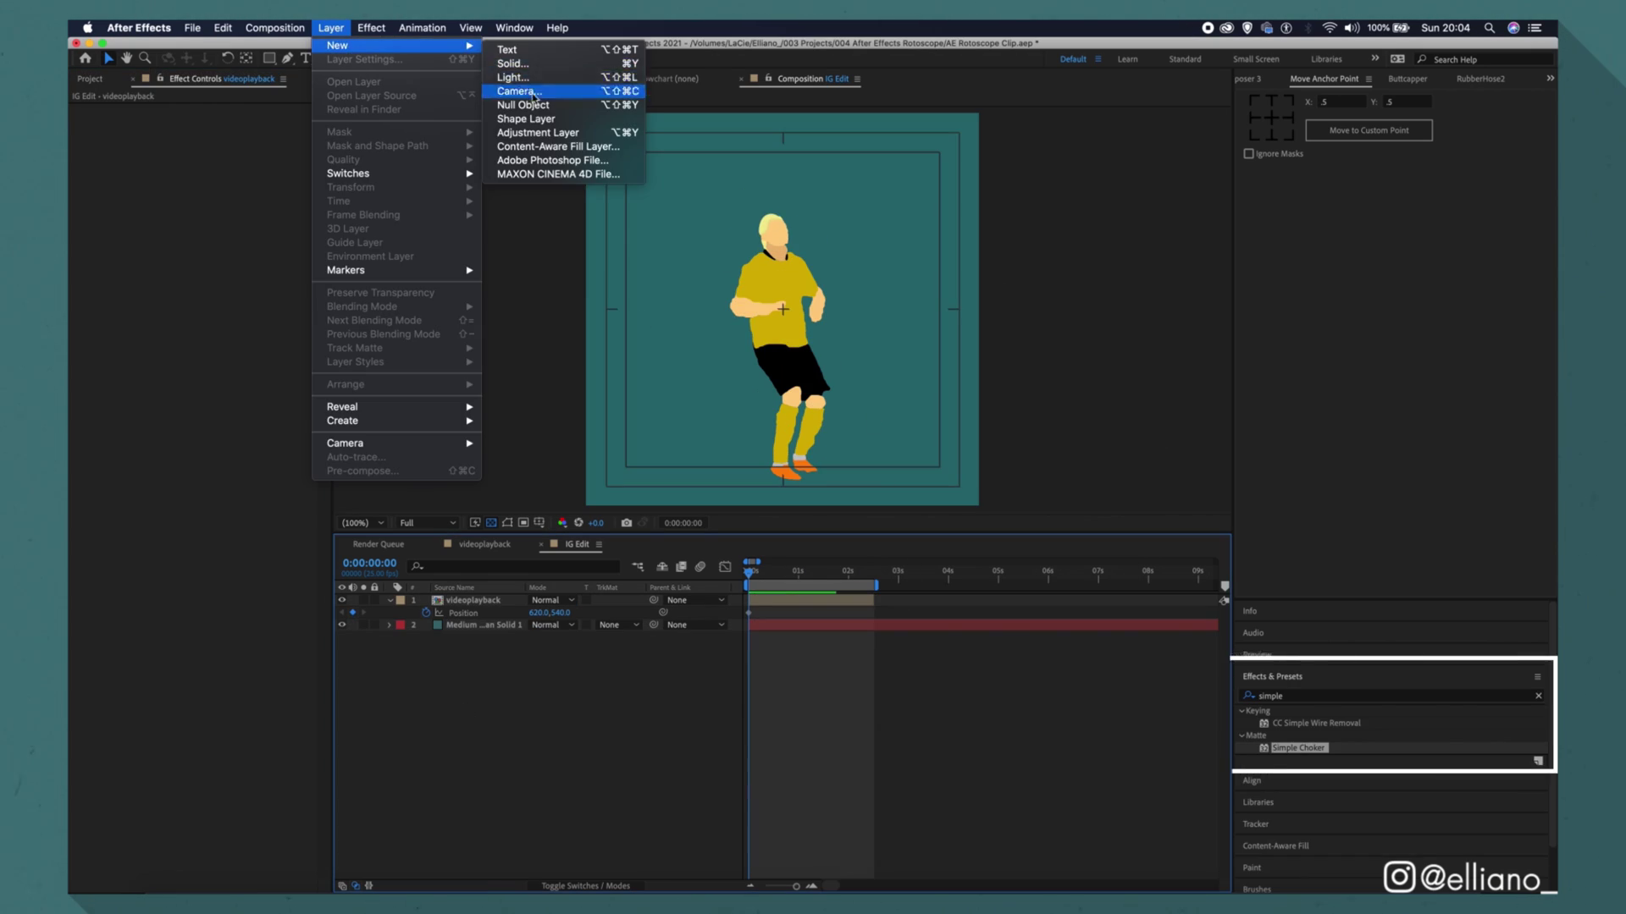
{"action": "left_click", "coordinate": [550, 133]}
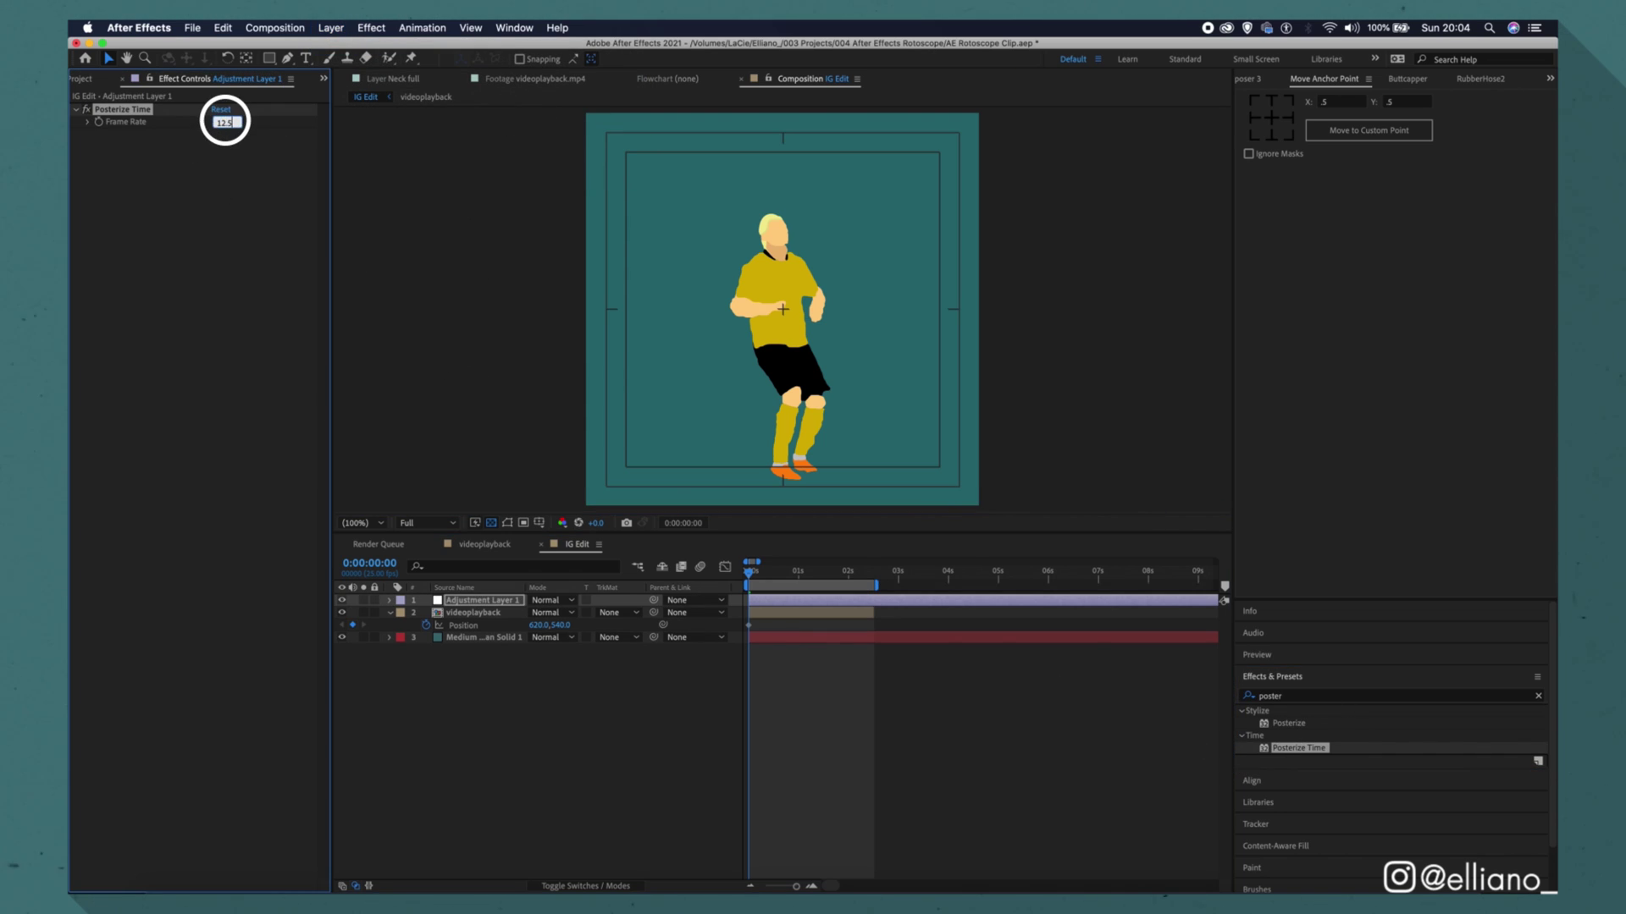
{"action": "key", "text": "space"}
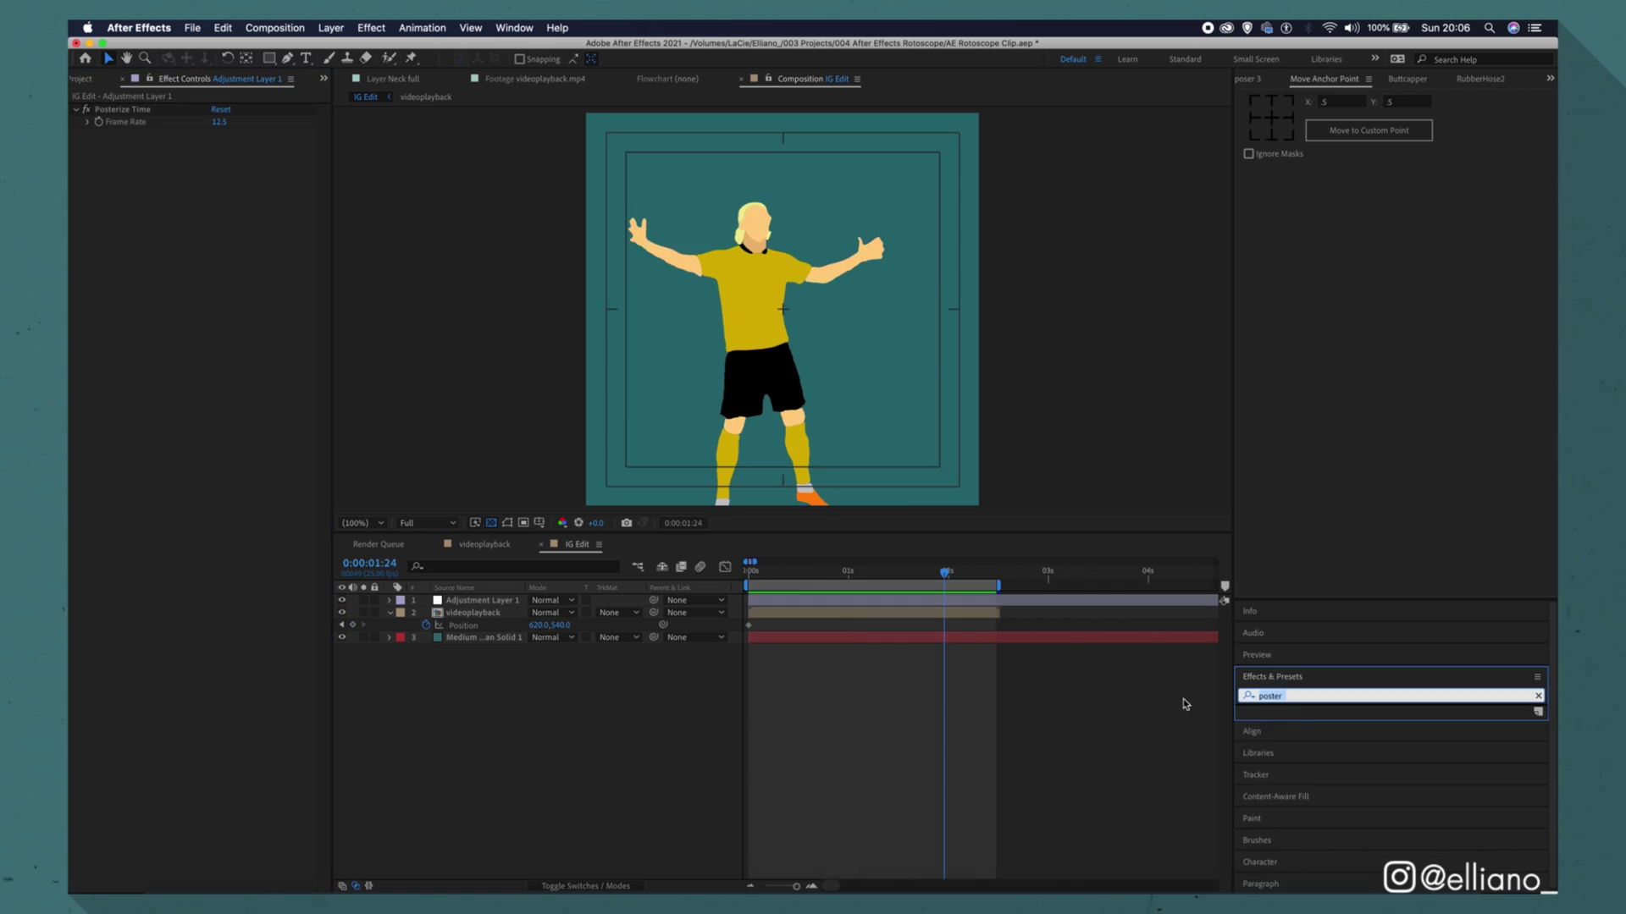
{"action": "left_click", "coordinate": [1354, 696]}
{"action": "type", "text": "turb"}
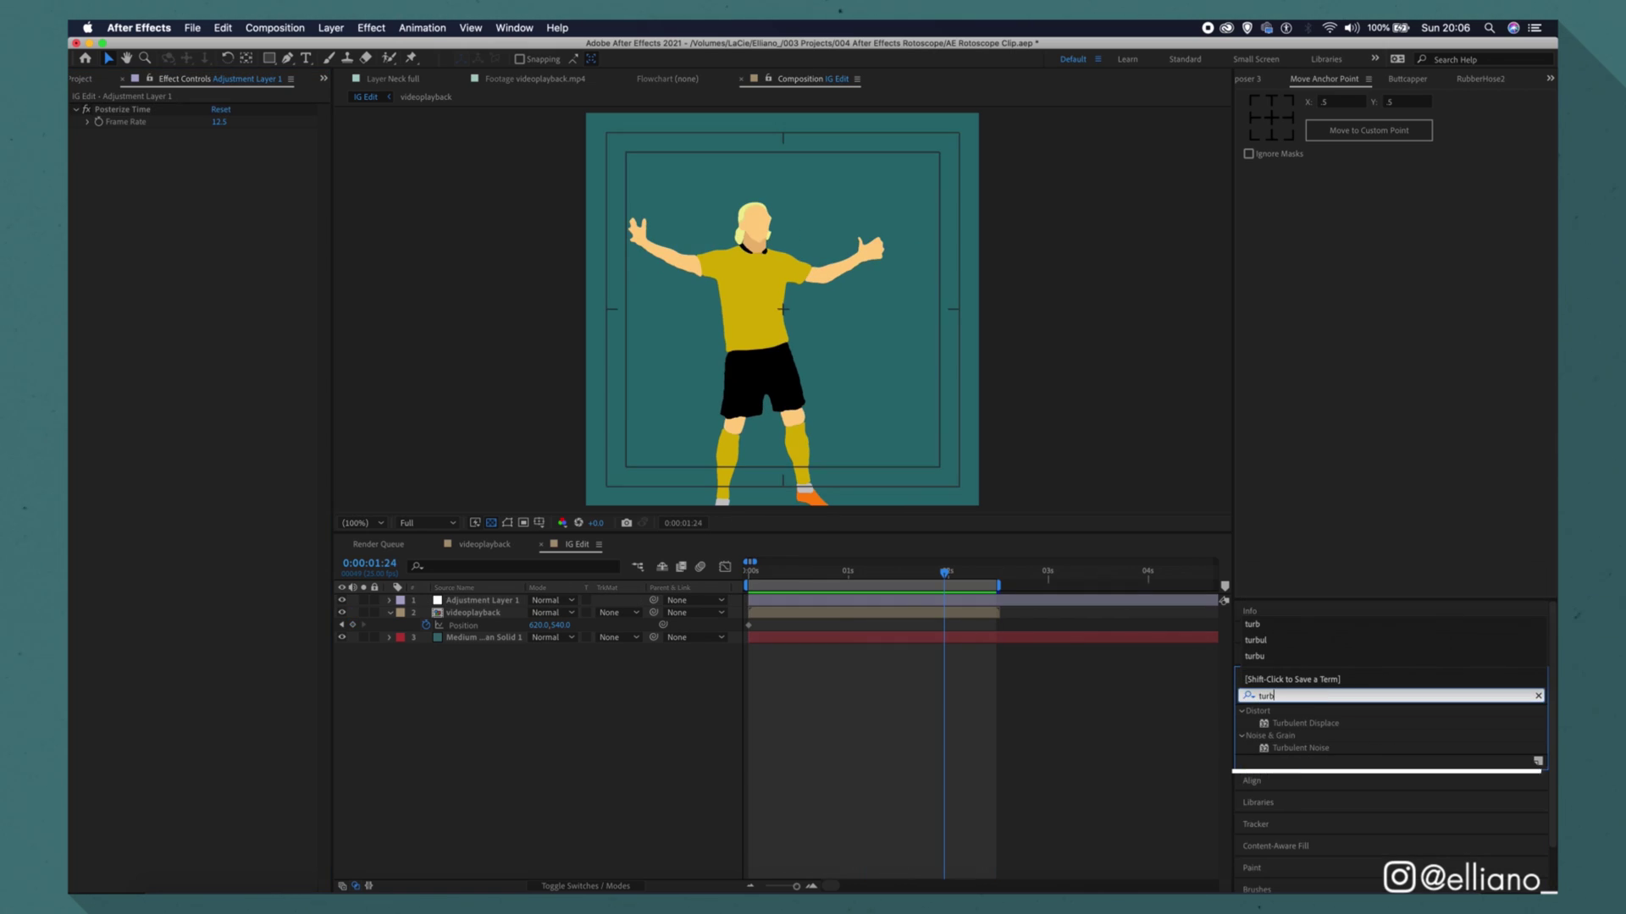
- Apply Turbulent Displace to the adjustment layer and set its Size to 2
{"action": "left_click", "coordinate": [983, 597]}
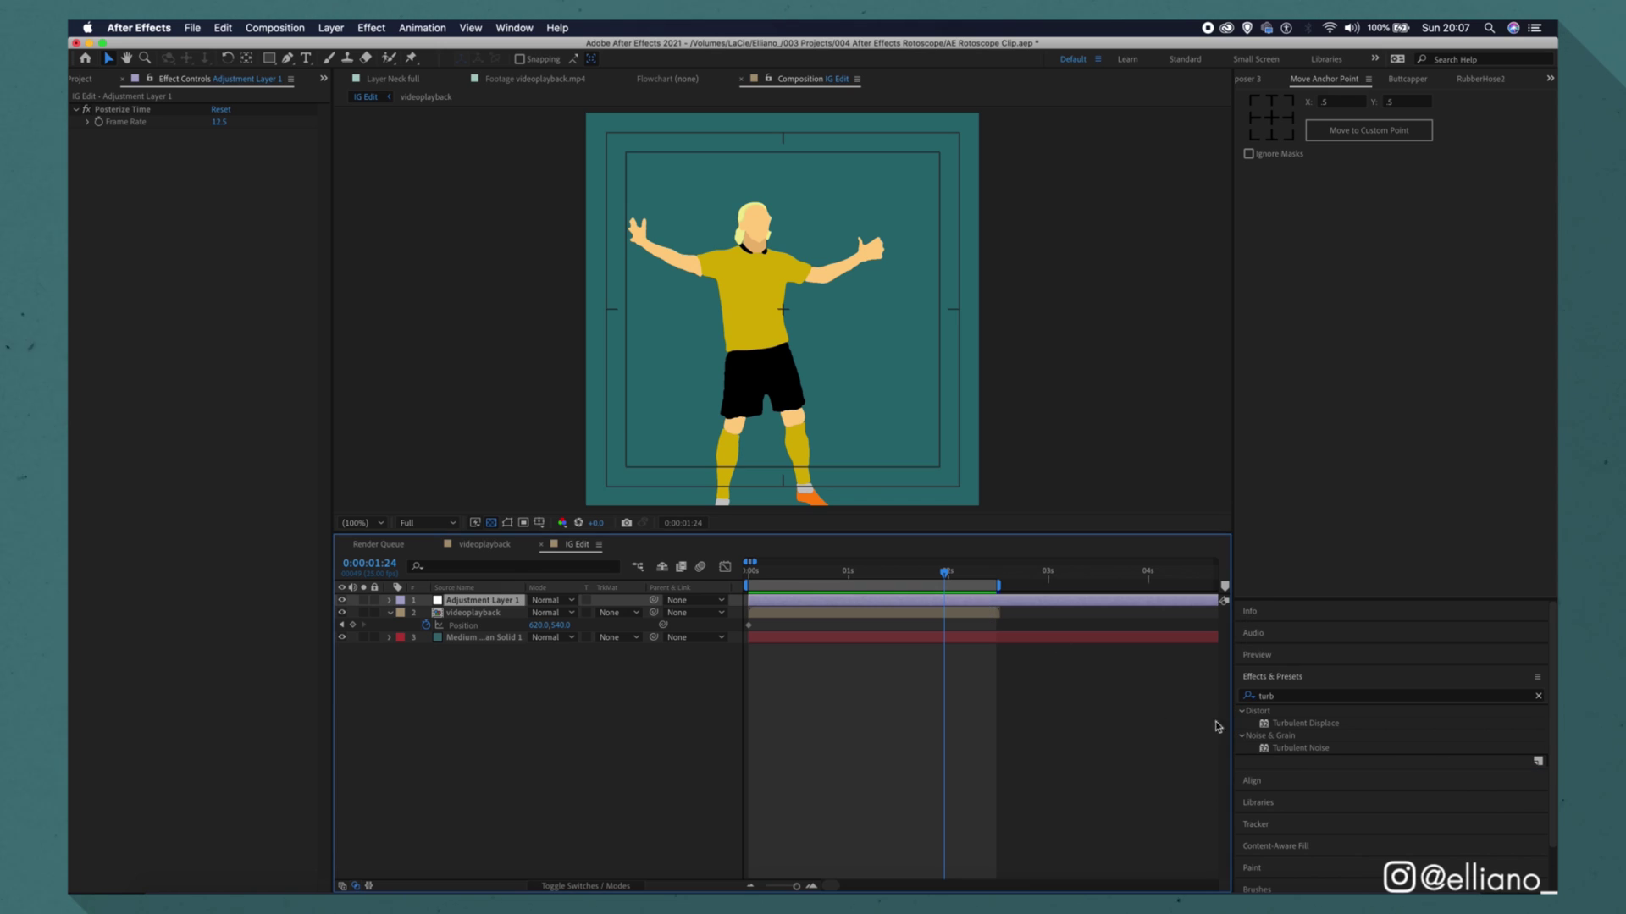
{"action": "double_click", "coordinate": [1293, 723]}
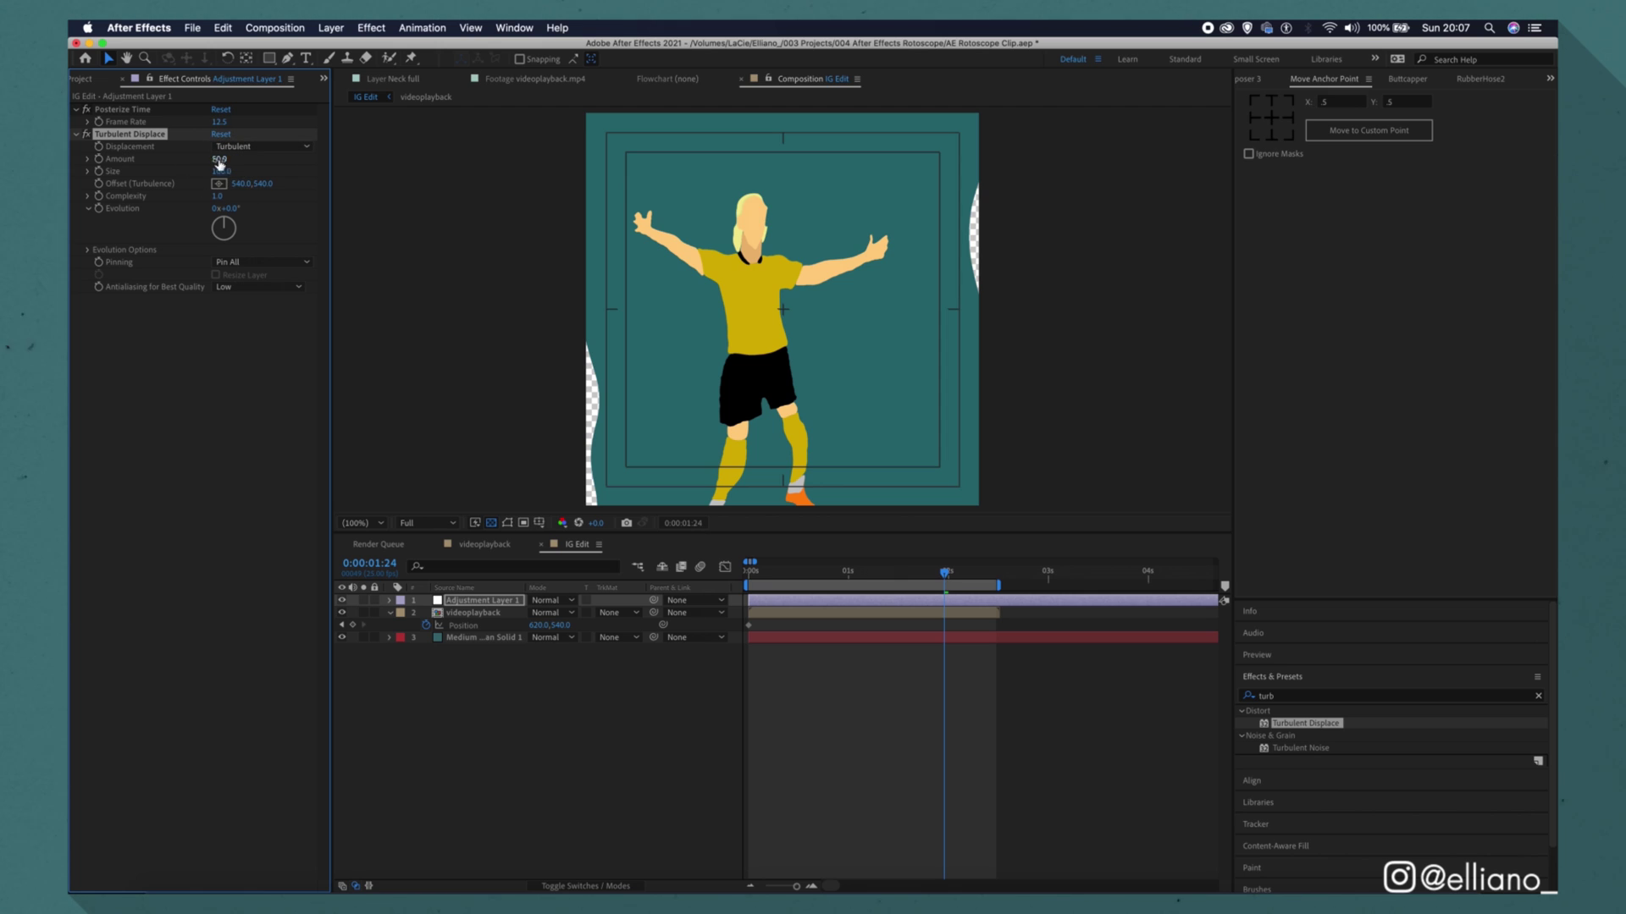
{"action": "type", "text": "2"}
{"action": "key", "text": "Return"}
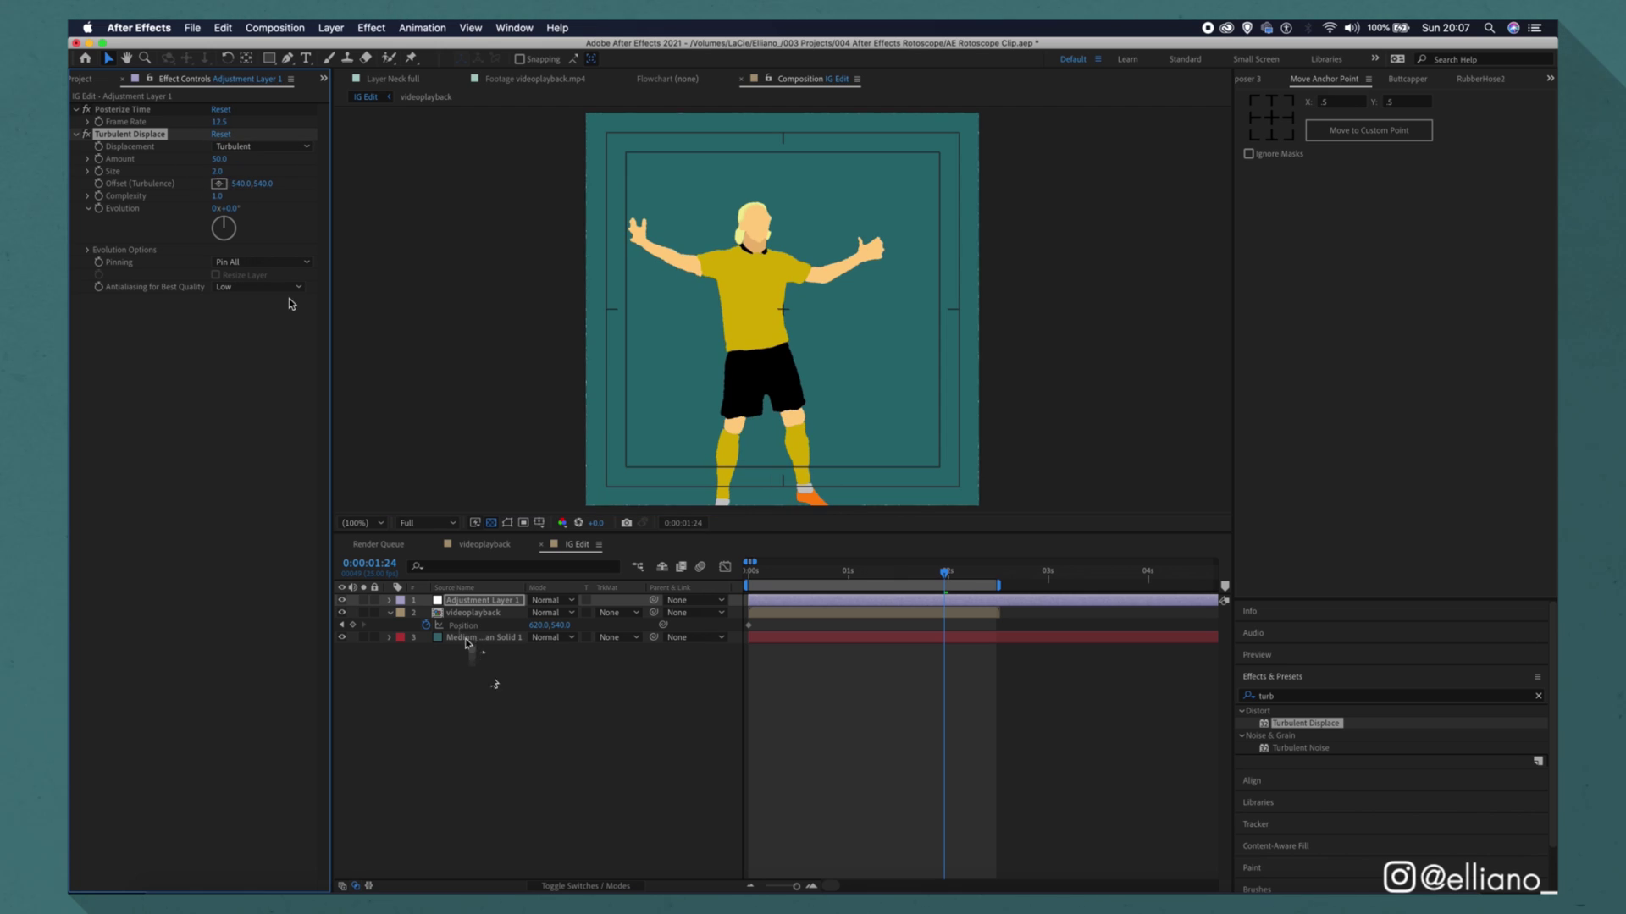
- Scale the teal solid up to 132% and stop the preview
{"action": "left_click", "coordinate": [465, 640]}
{"action": "key", "text": "s"}
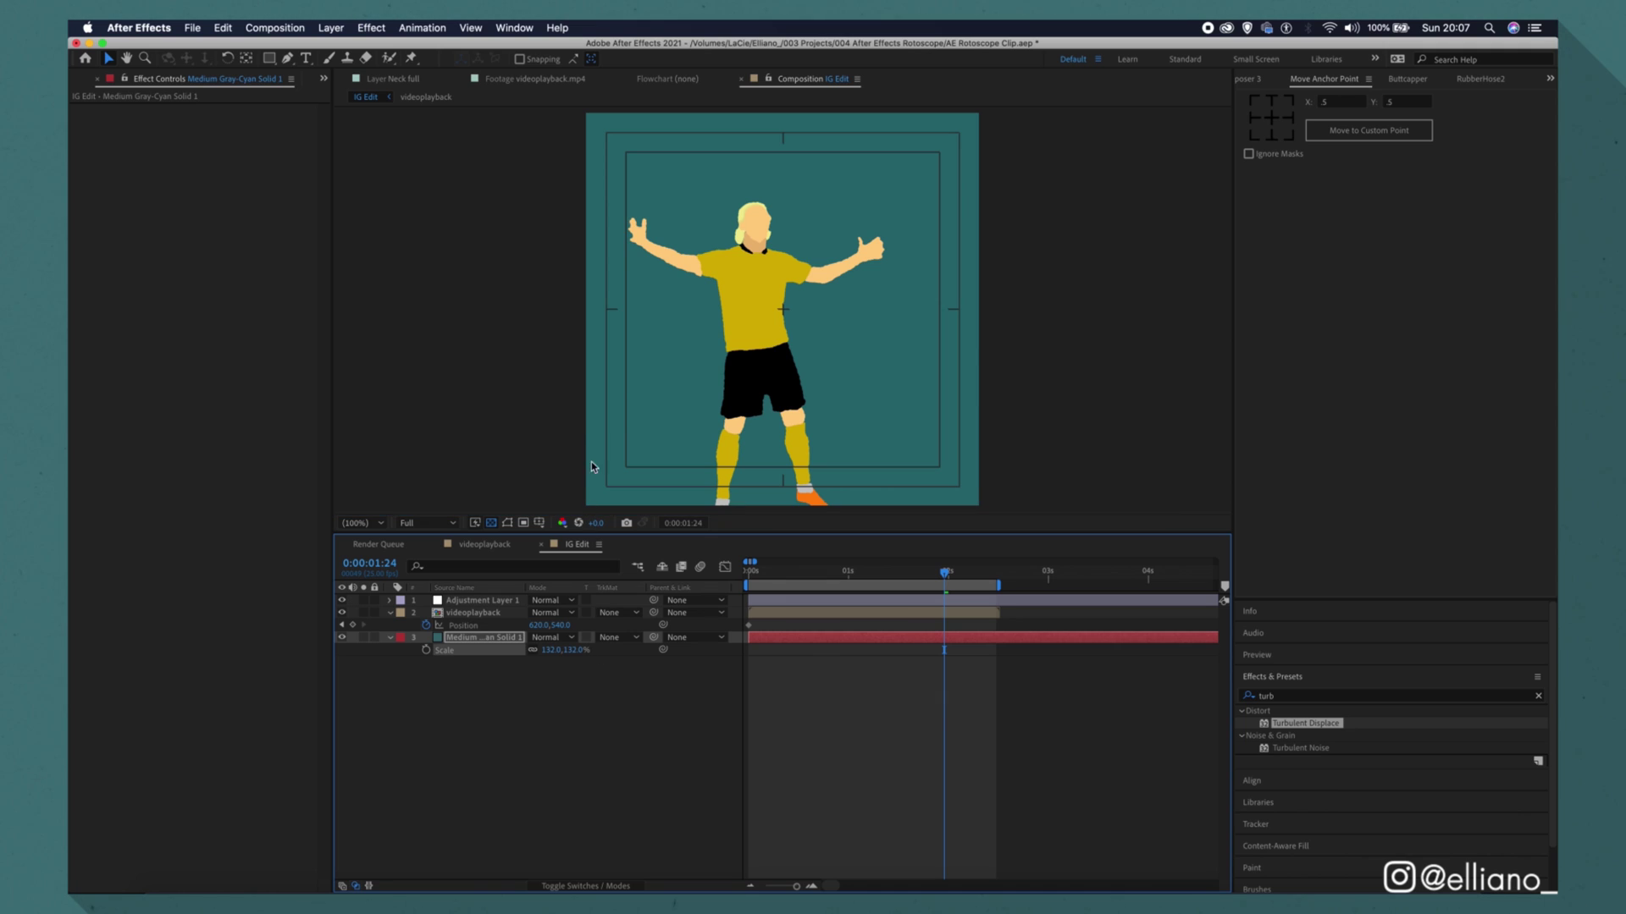
{"action": "key", "text": "space"}
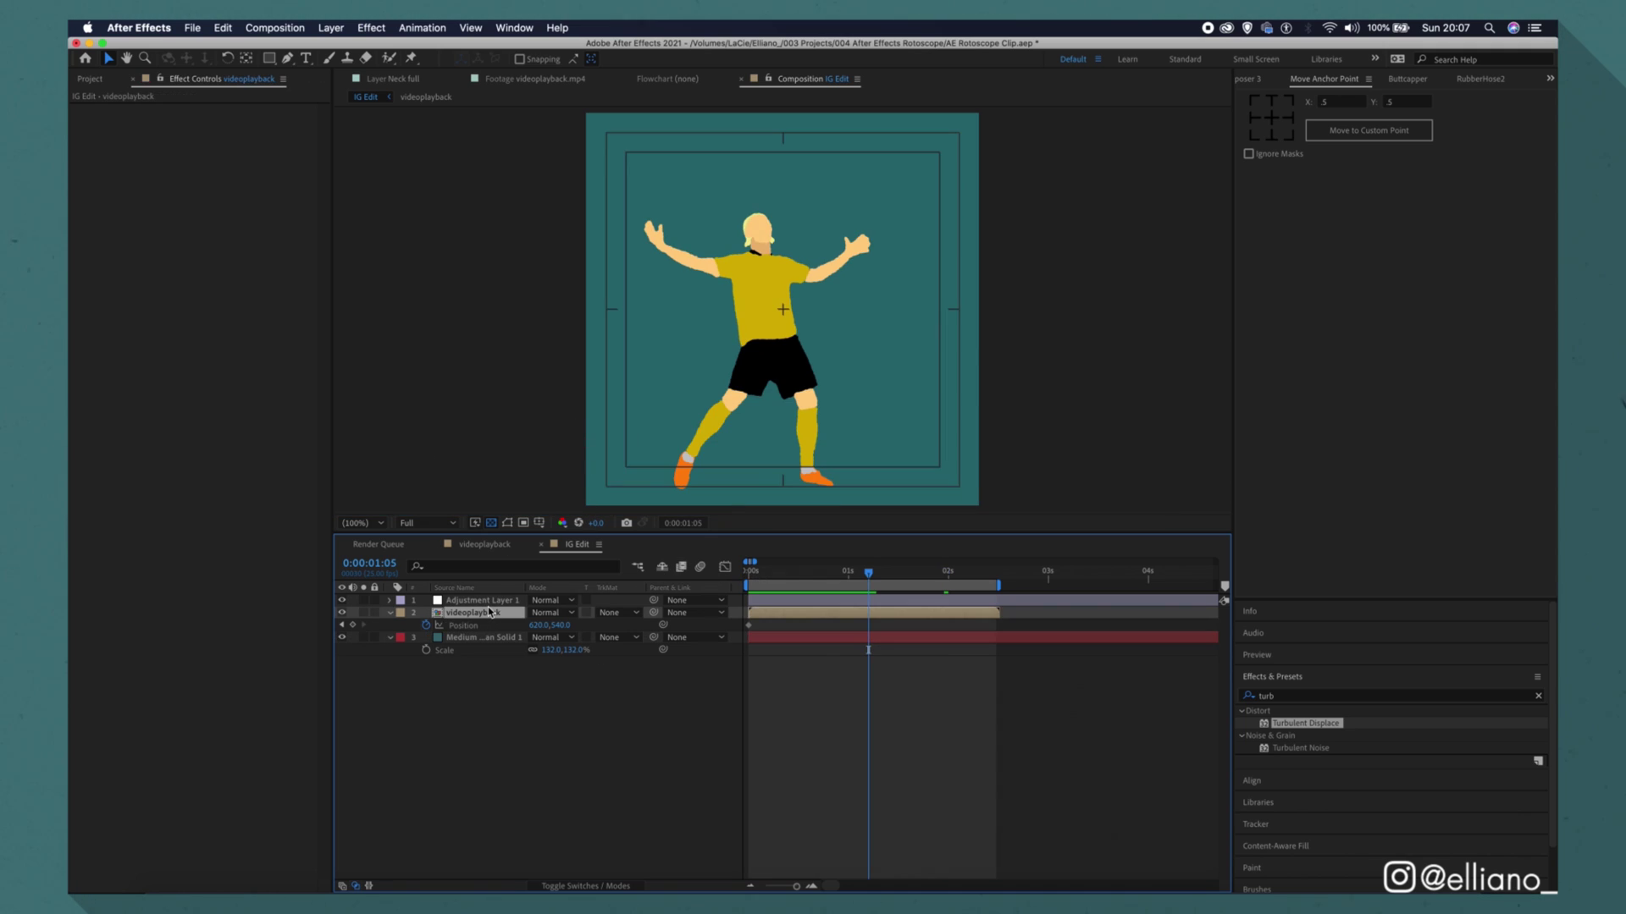
- Set Turbulent Displace Amount to 20 and drive Evolution with the expression time*100
{"action": "left_click", "coordinate": [490, 607]}
{"action": "left_click", "coordinate": [222, 160]}
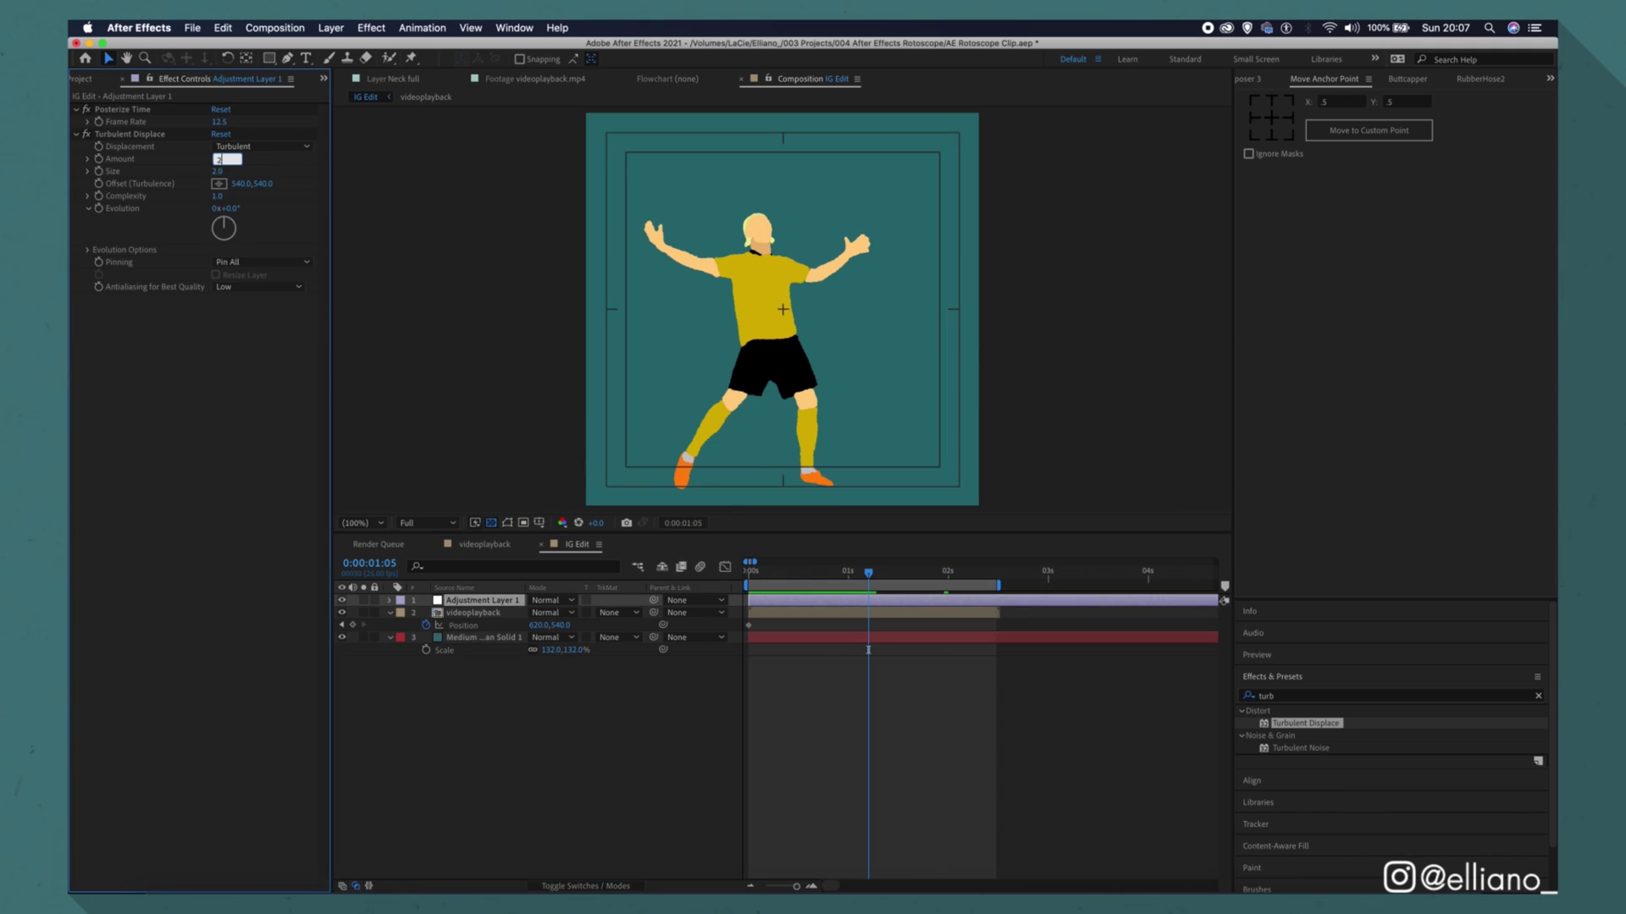
{"action": "left_click", "coordinate": [98, 208], "text": "alt"}
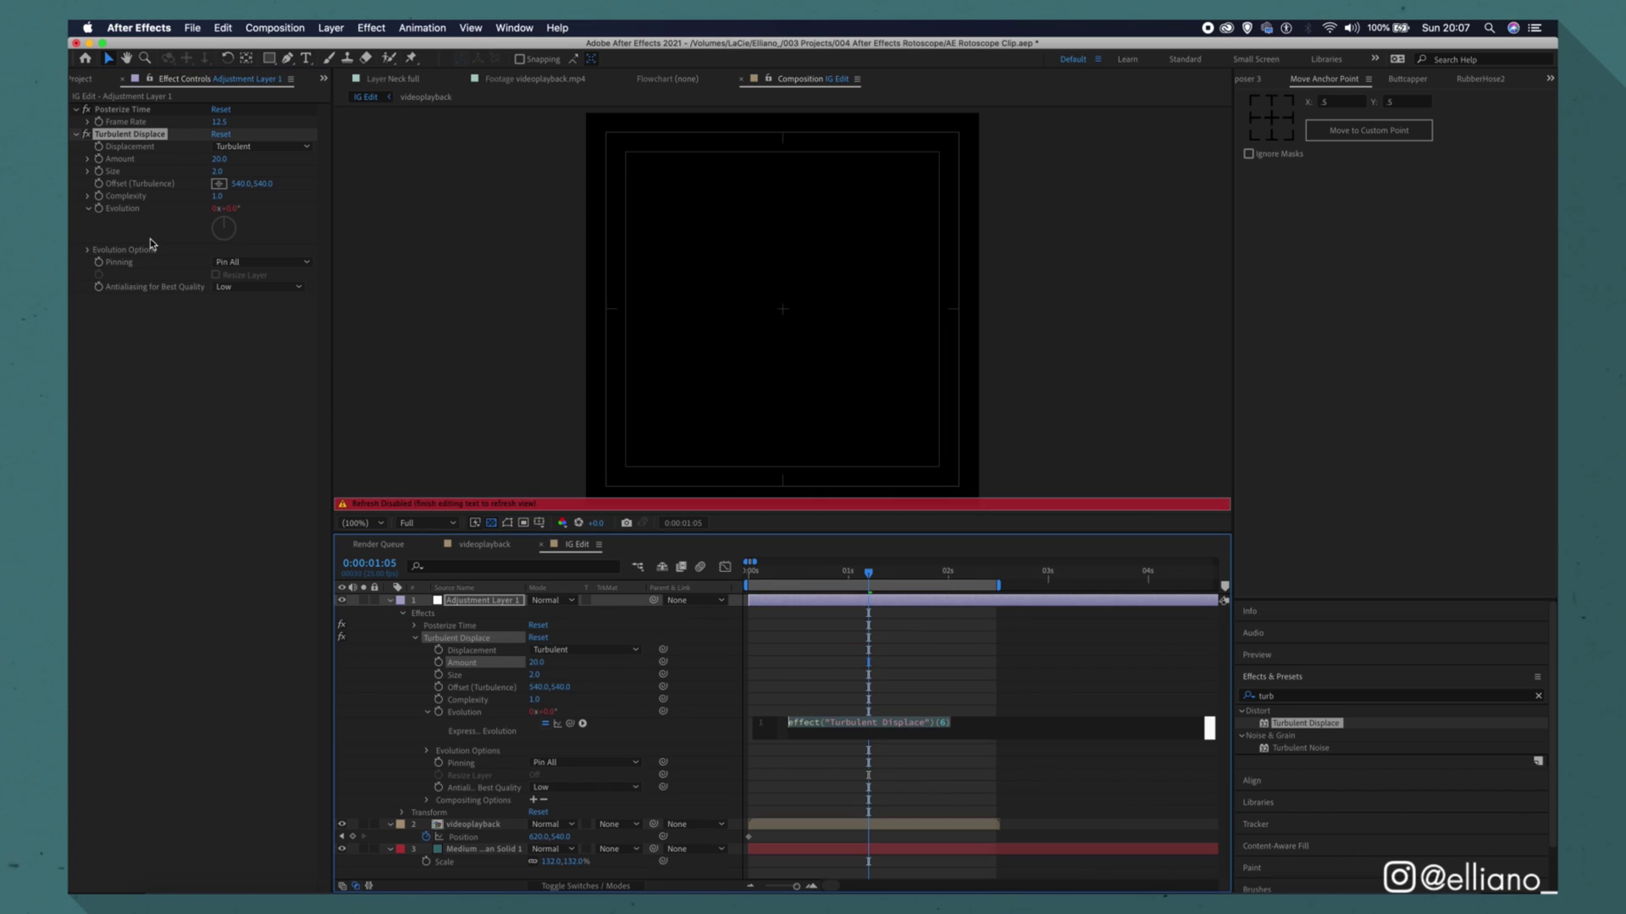
{"action": "type", "text": "time*1"}
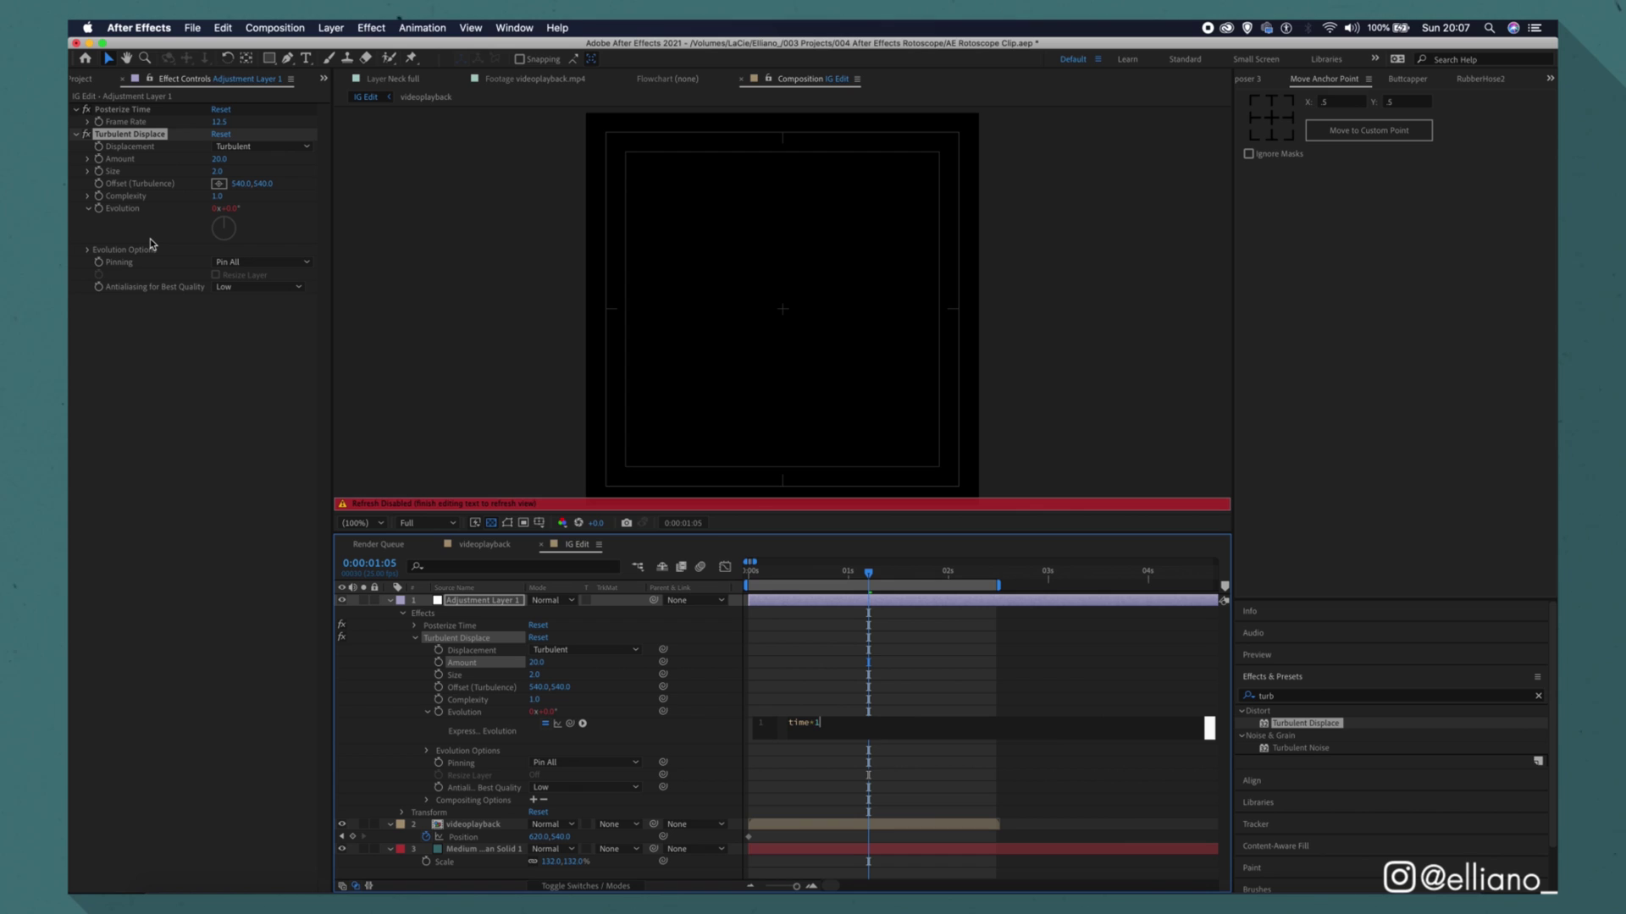
{"action": "type", "text": "00"}
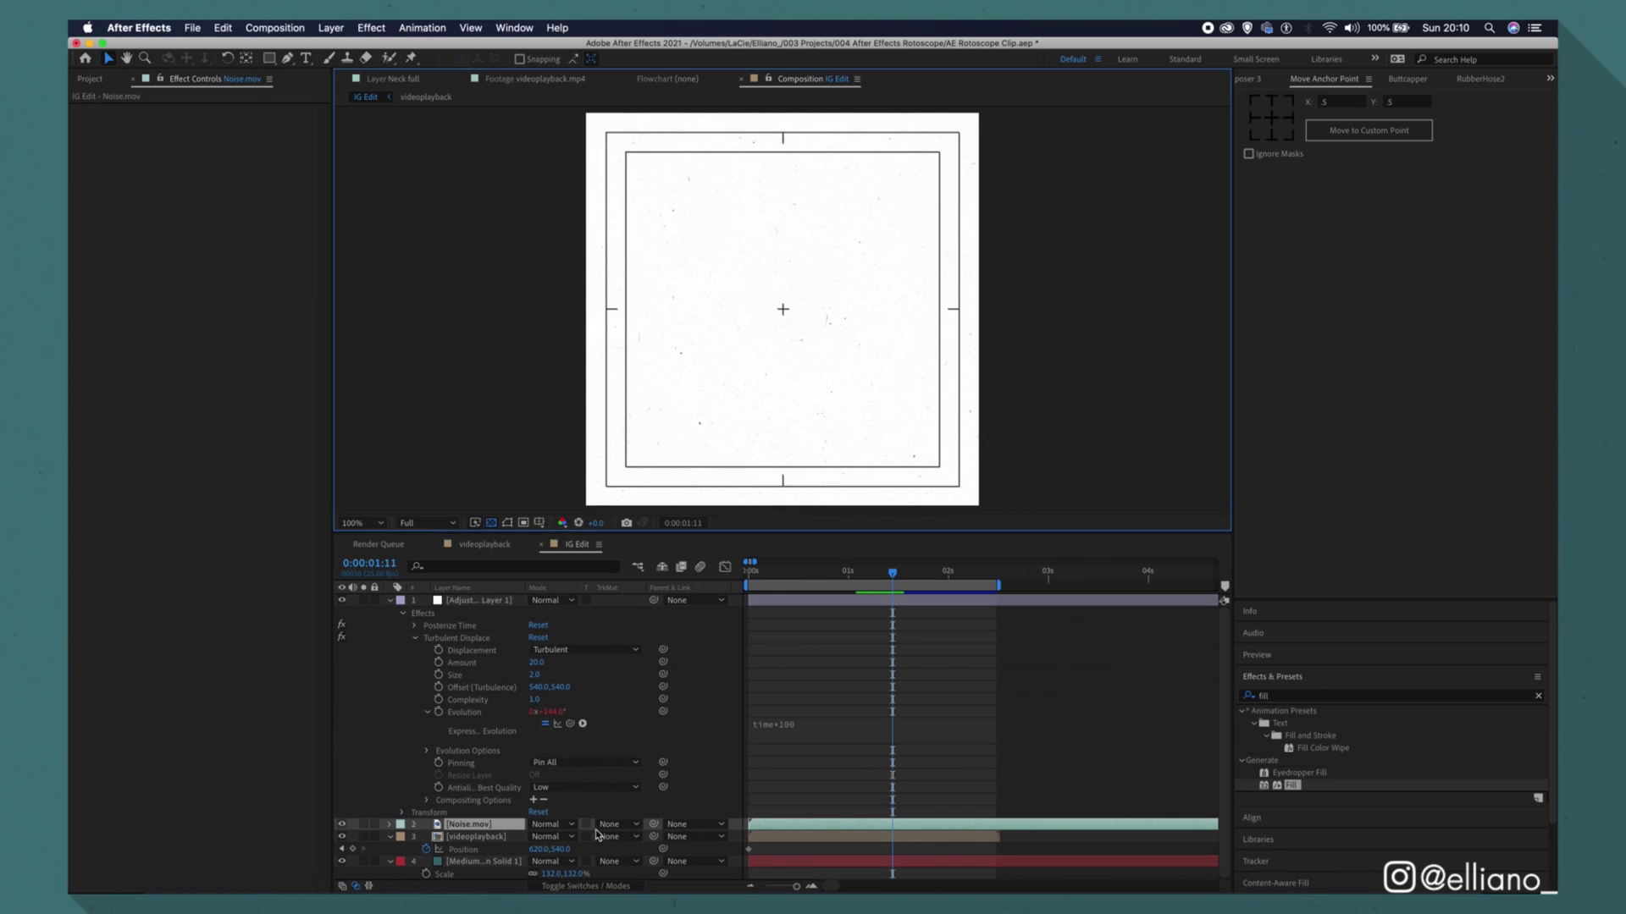
- Give Noise.mov no track matte and the Multiply blend mode
{"action": "left_click", "coordinate": [597, 835]}
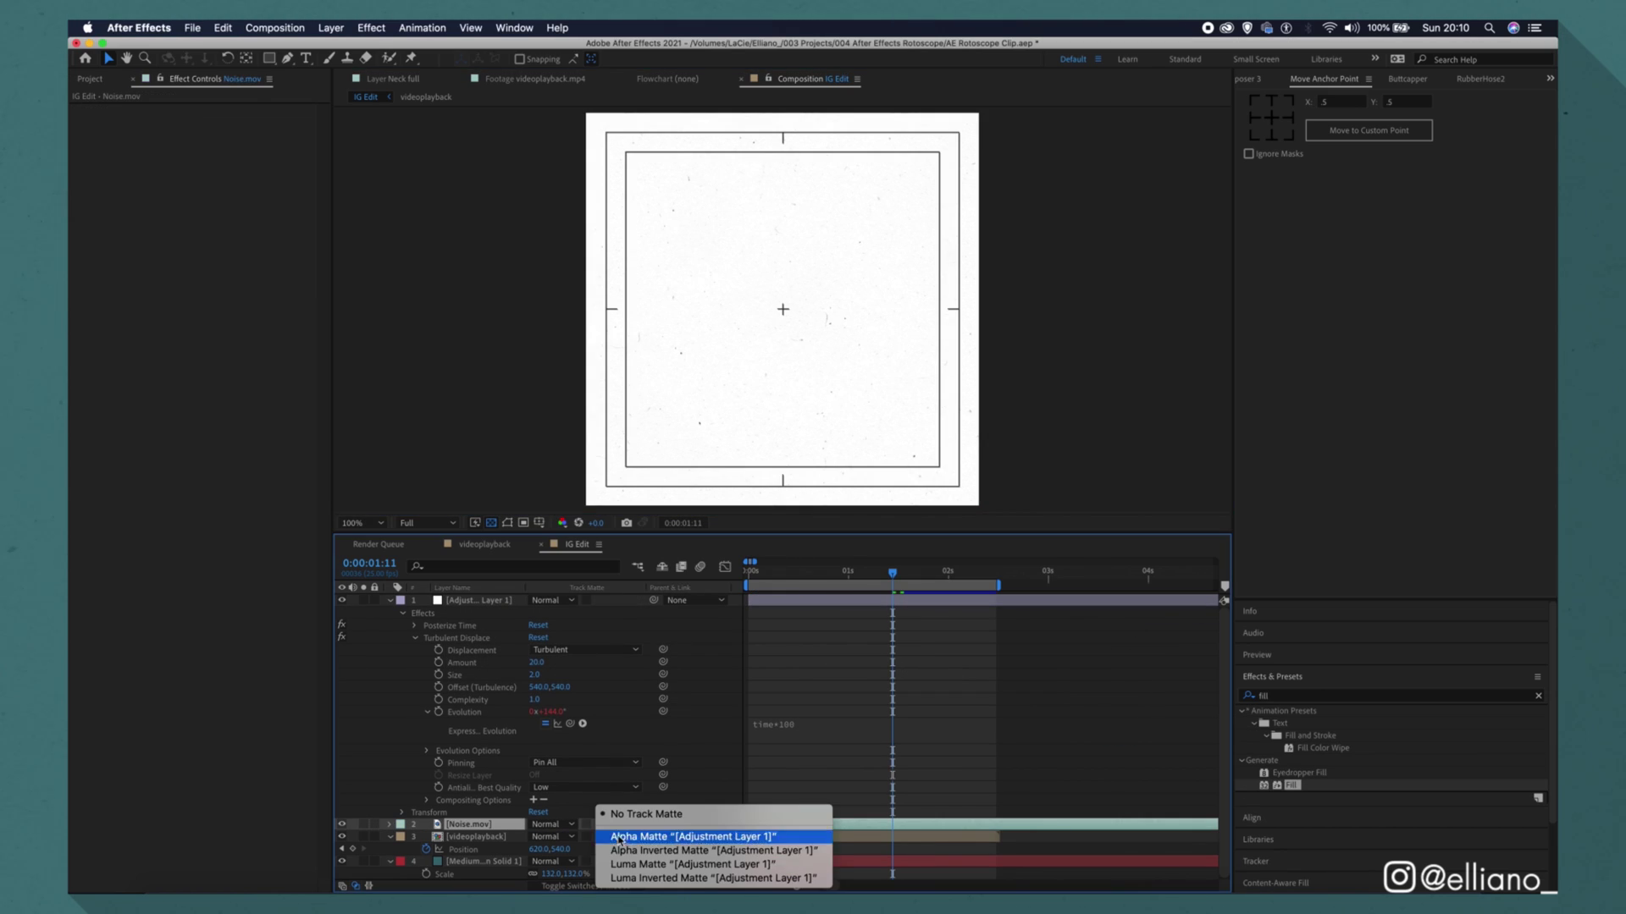
{"action": "left_click", "coordinate": [550, 824]}
{"action": "left_click", "coordinate": [550, 824]}
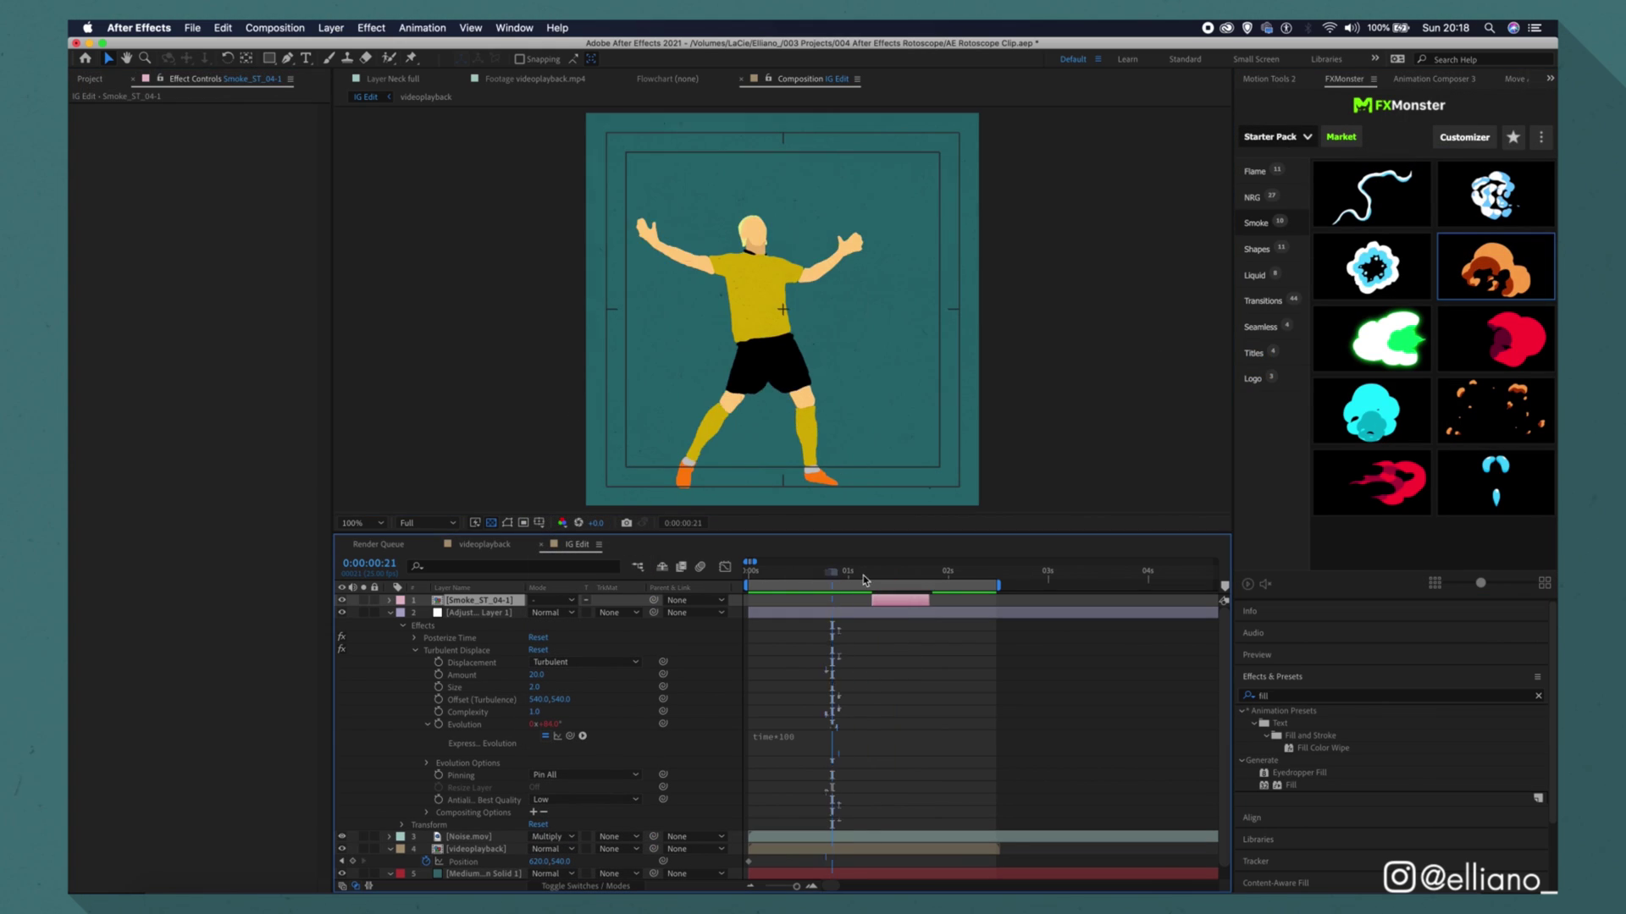
- Trim the smoke layer to start at the playhead and move it below the footballer
{"action": "left_click_drag", "start_coordinate": [863, 580], "coordinate": [819, 580]}
{"action": "key", "text": "bracketleft"}
{"action": "left_click_drag", "start_coordinate": [479, 600], "coordinate": [479, 855]}
- Scale the smoke burst to 52% and recolour Color 1 inside its Smoke_ST_04-1 comp
{"action": "key", "text": "s"}
{"action": "left_click_drag", "start_coordinate": [573, 873], "coordinate": [550, 872]}
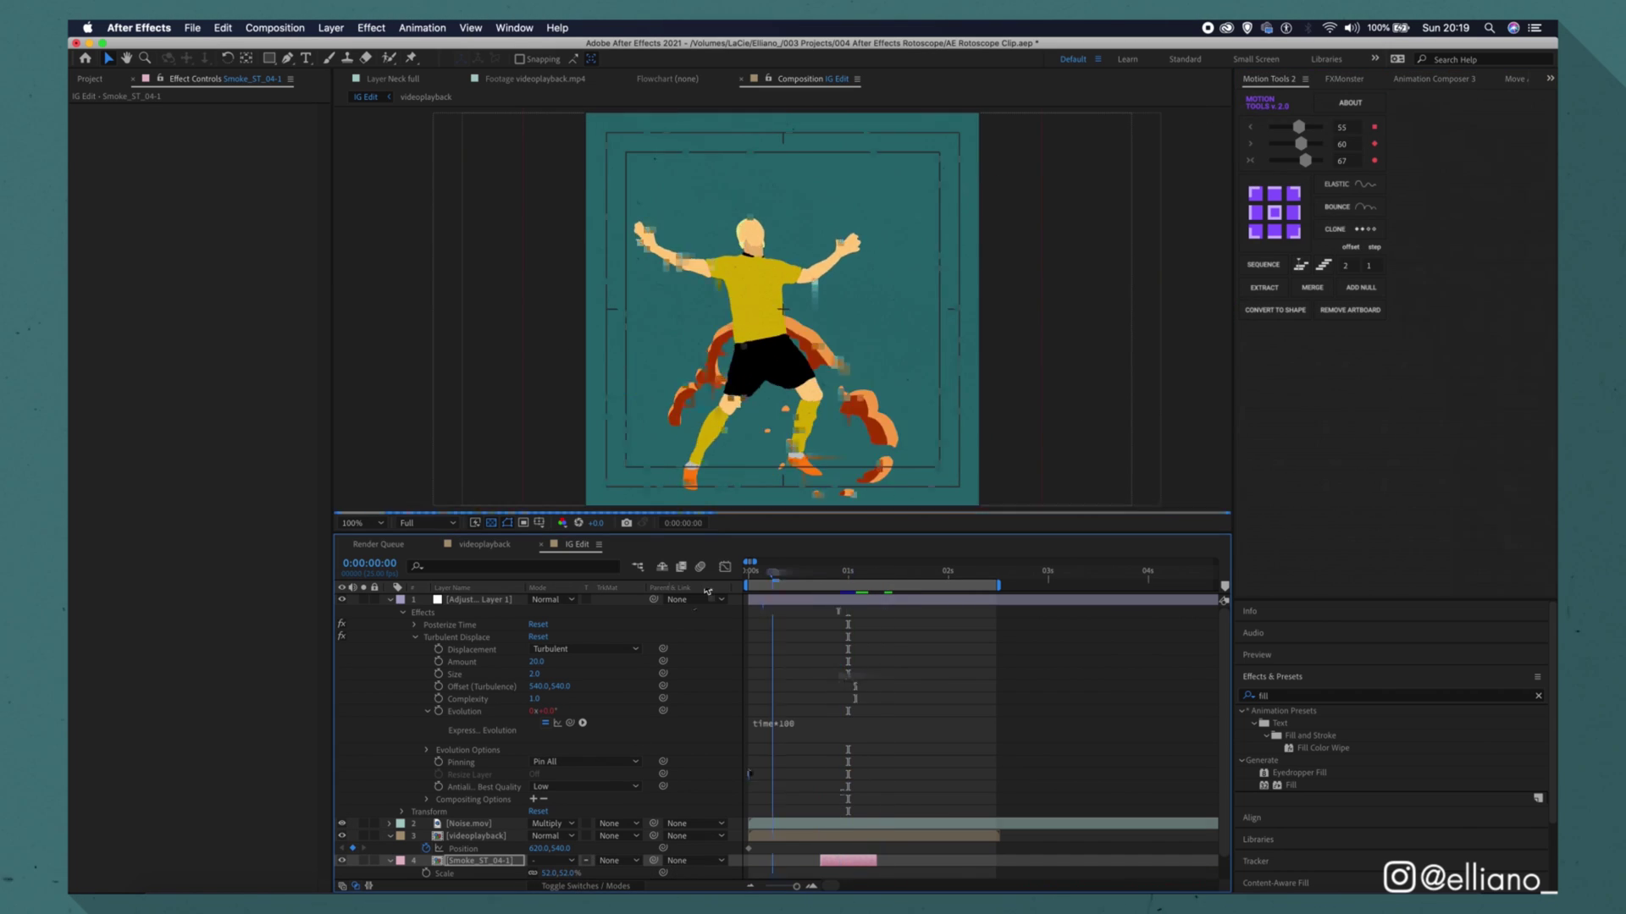
{"action": "left_click", "coordinate": [90, 78]}
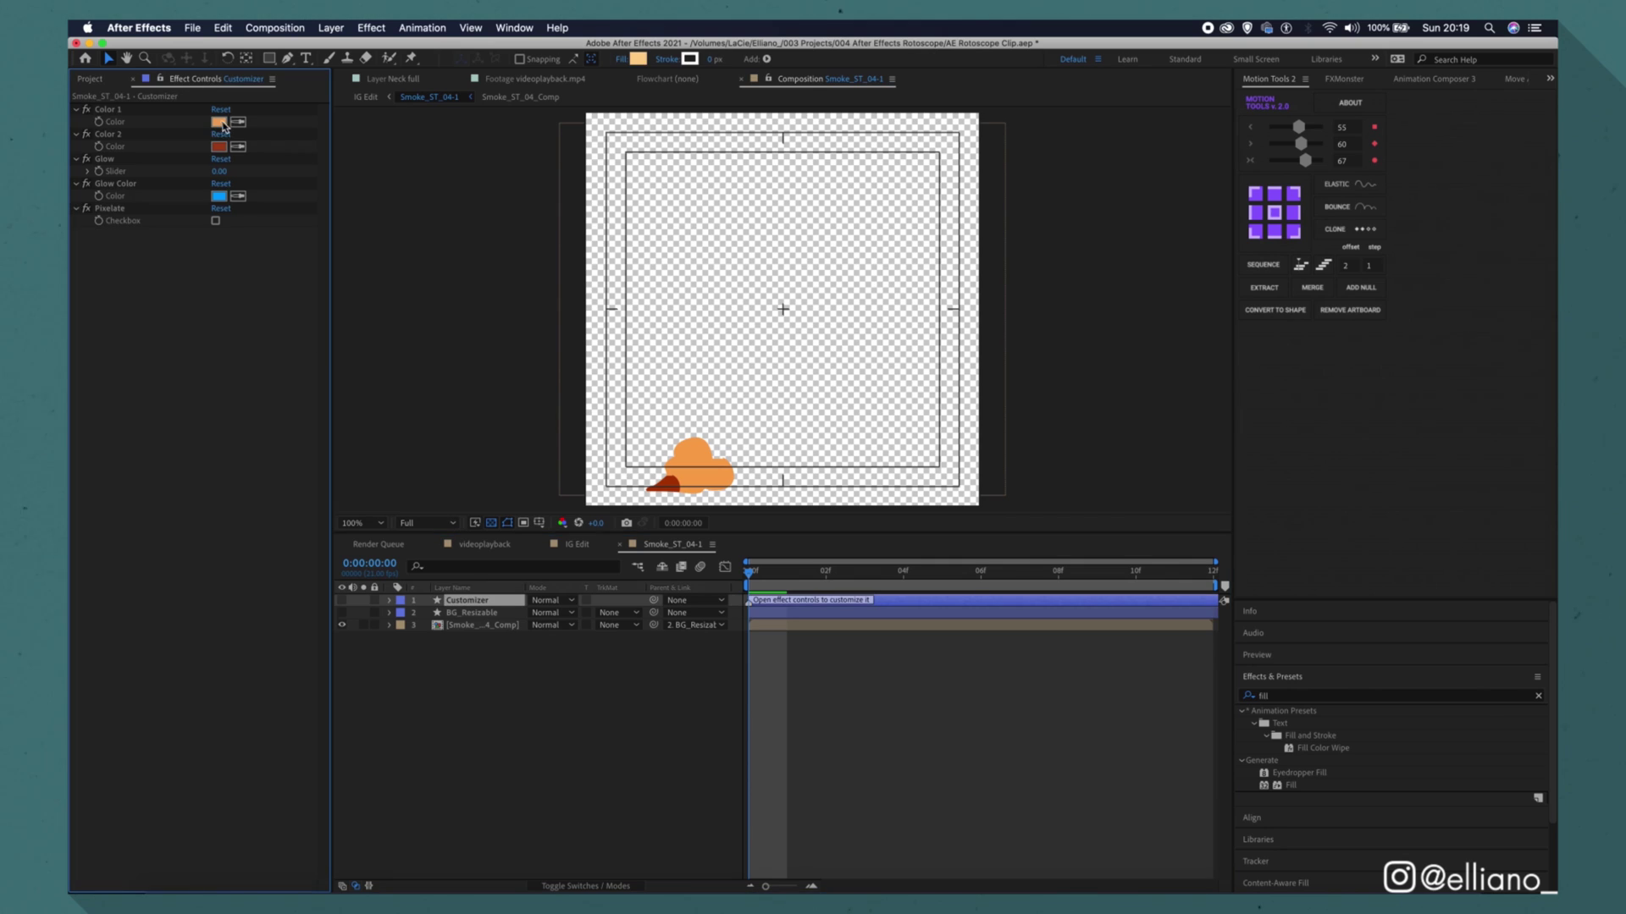
{"action": "left_click", "coordinate": [222, 123]}
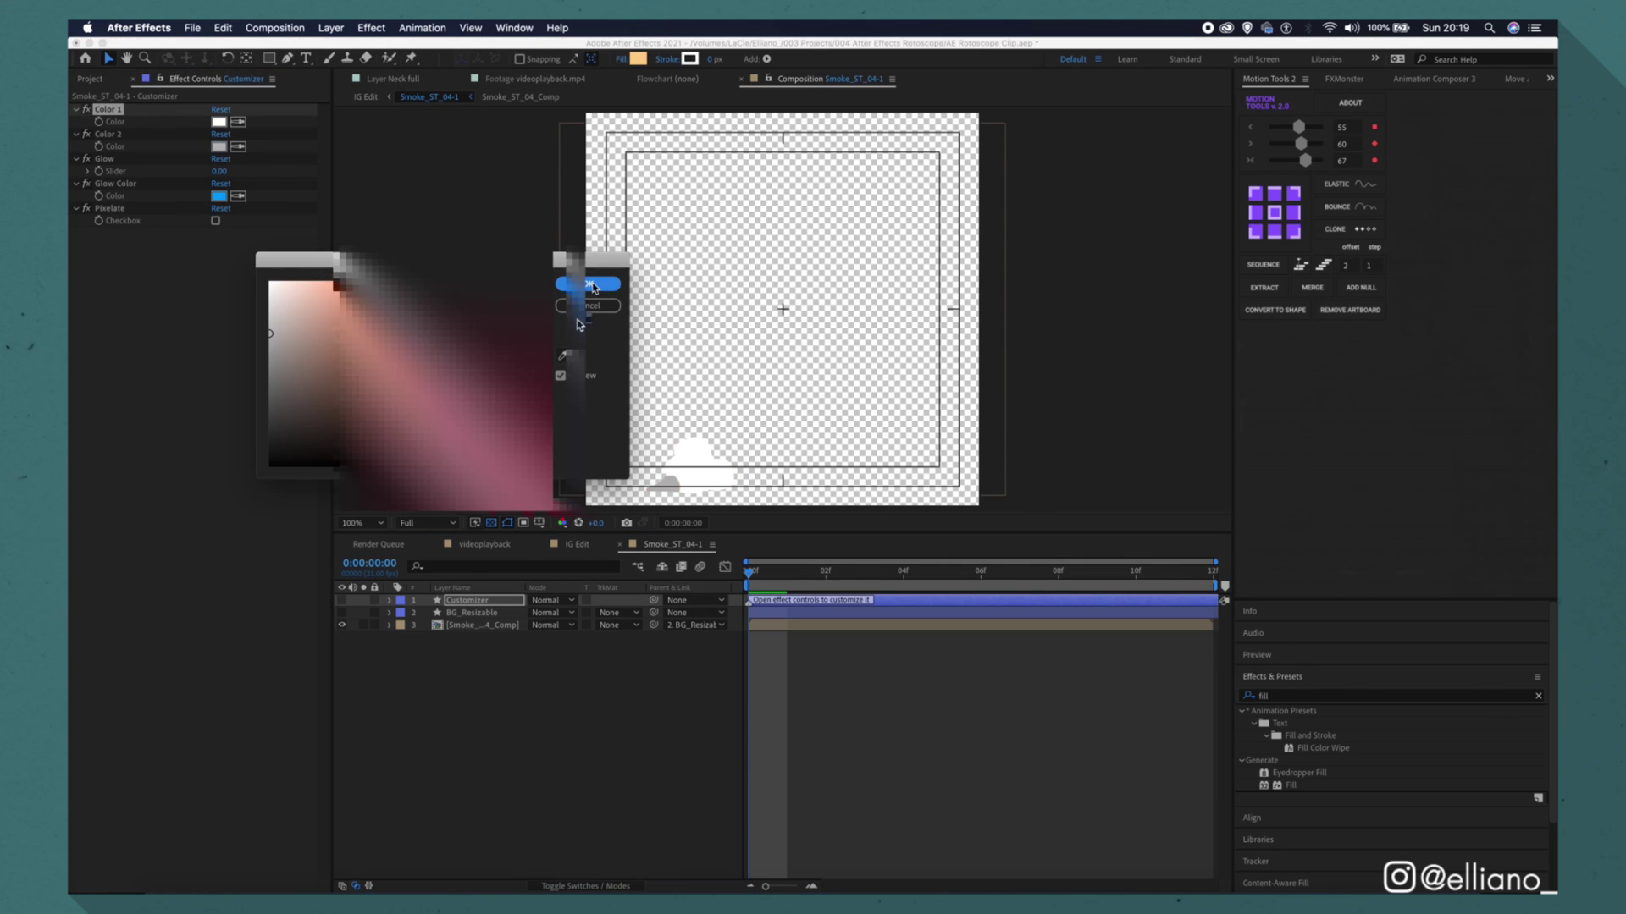